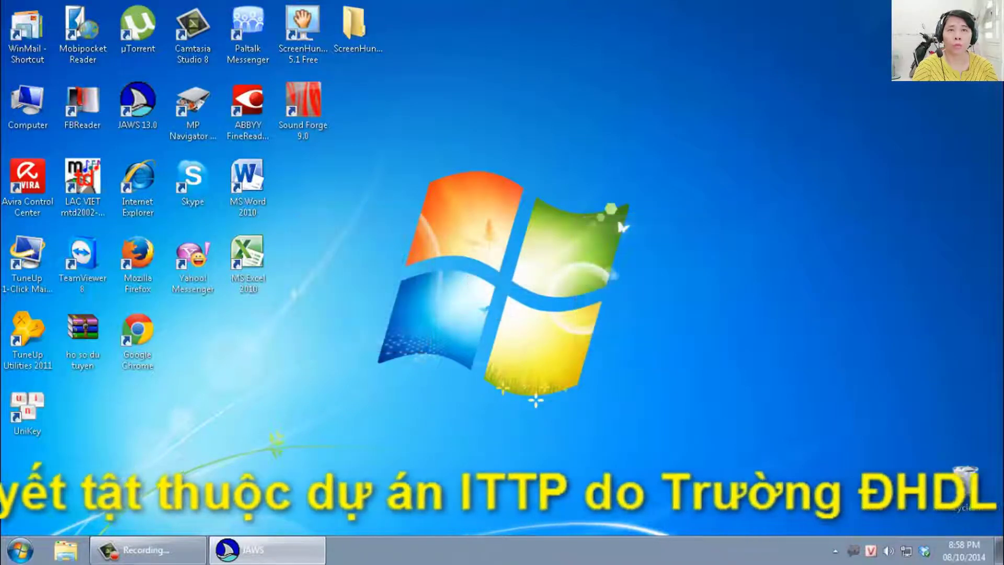
Step: Open a file browser window and go to the D: drive by its path
key("super+e")
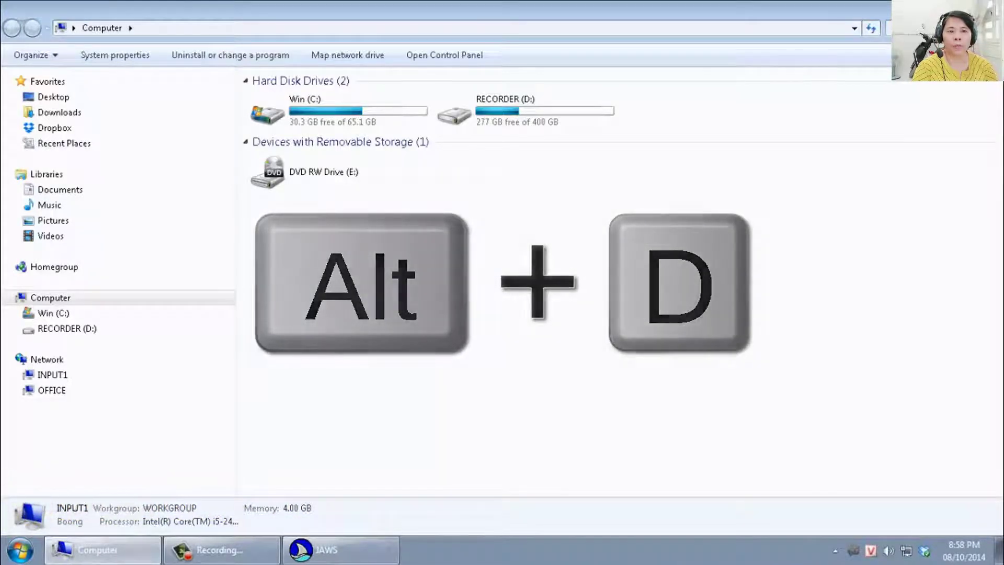
key("alt+d")
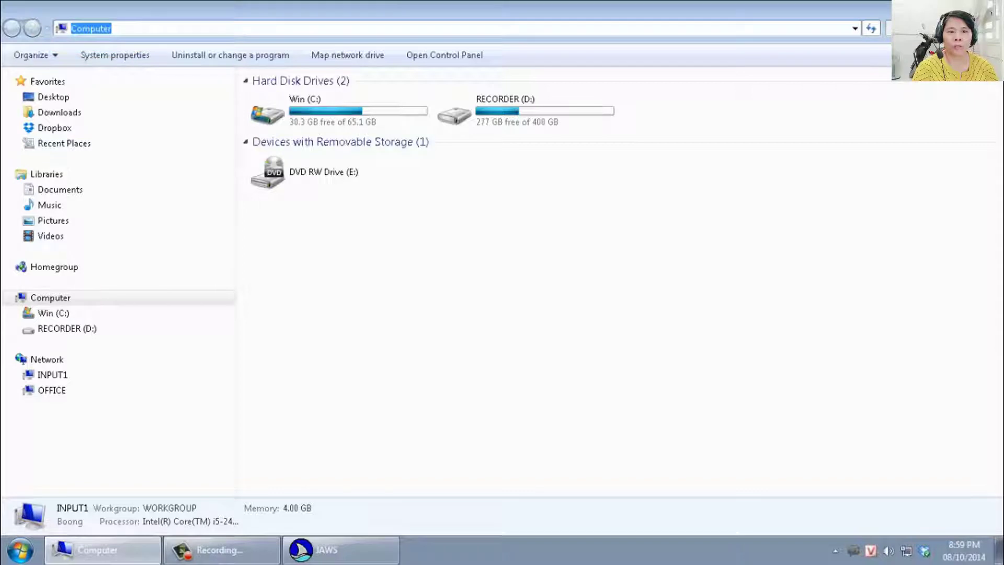
type("d:")
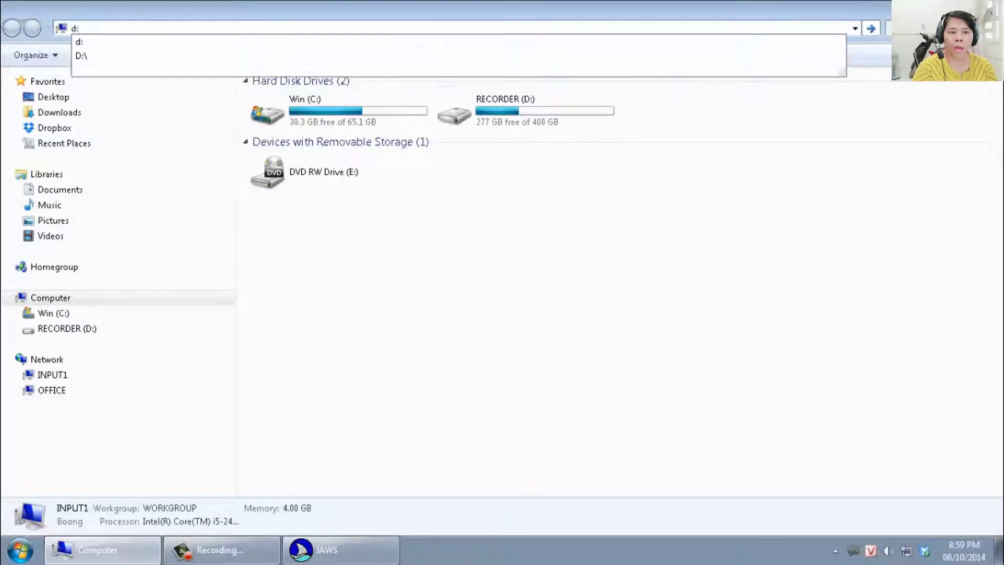
key("Return")
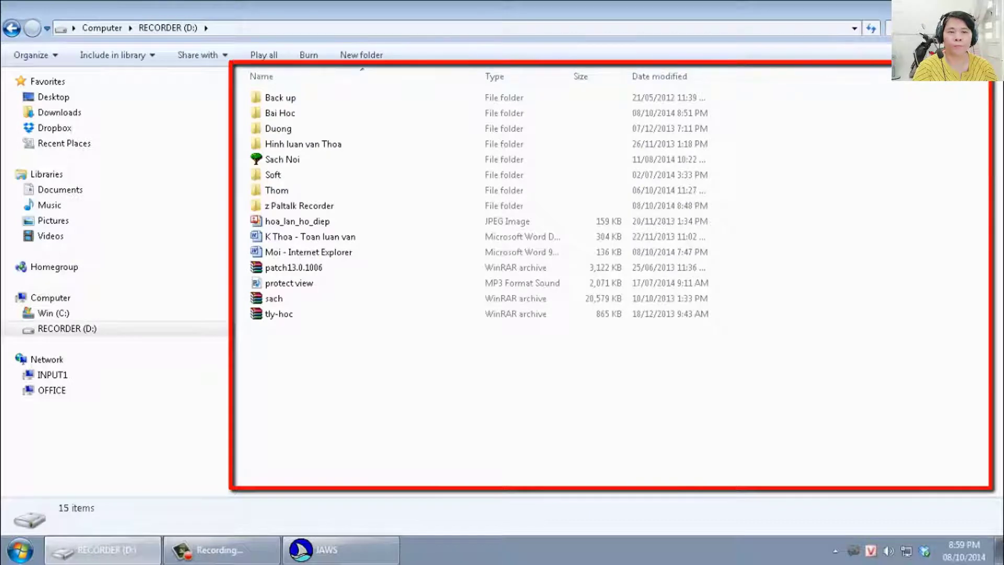
Step: Create a new folder named Van Lang in the root of the D: drive and close the window
key("alt+f")
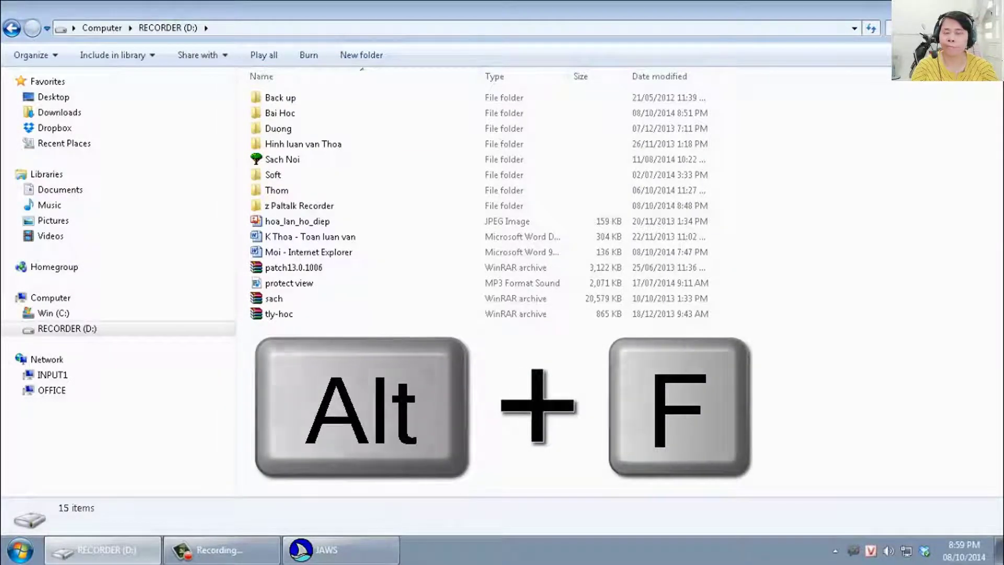
key("alt+f")
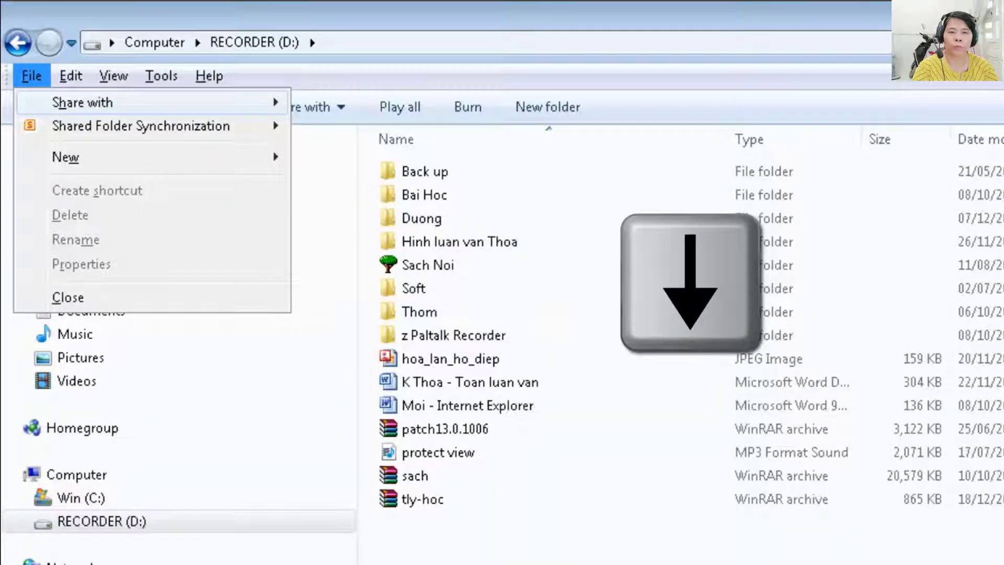
key("Down")
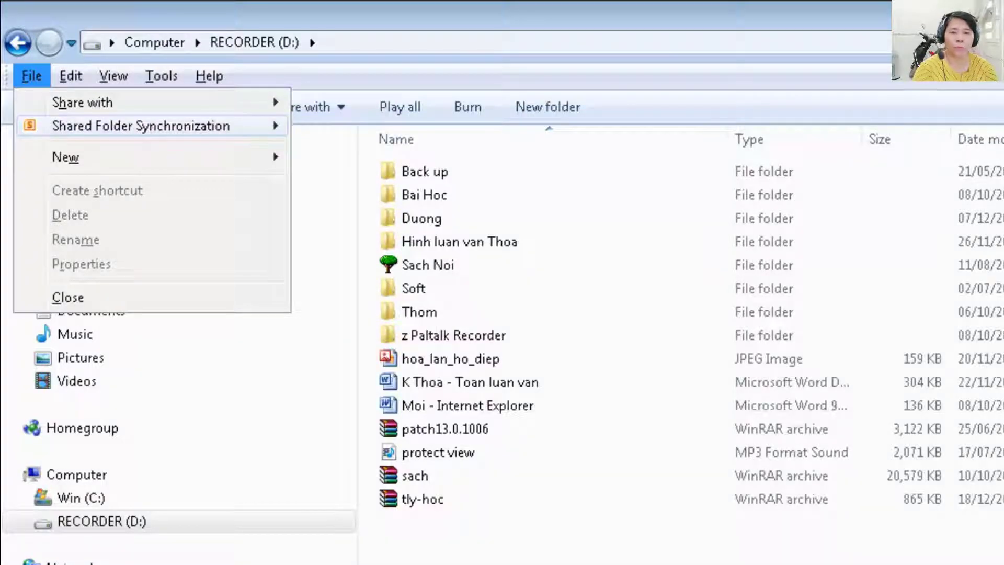
key("Down")
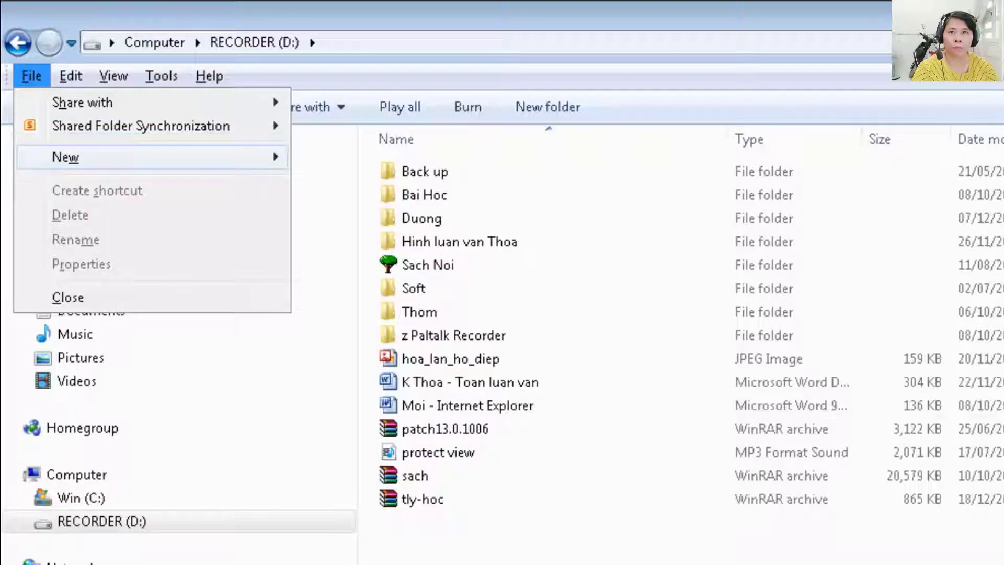
key("Right")
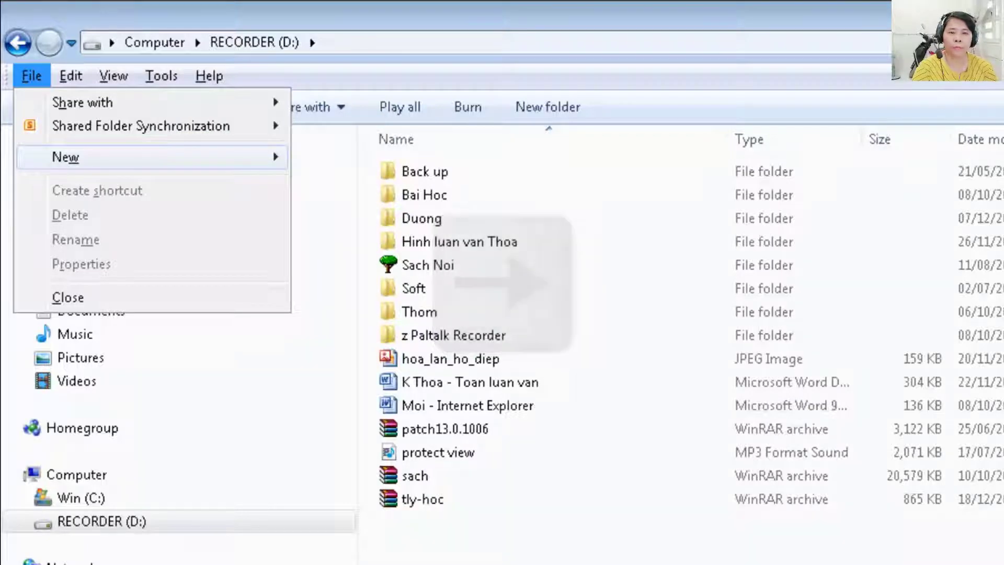
key("Right")
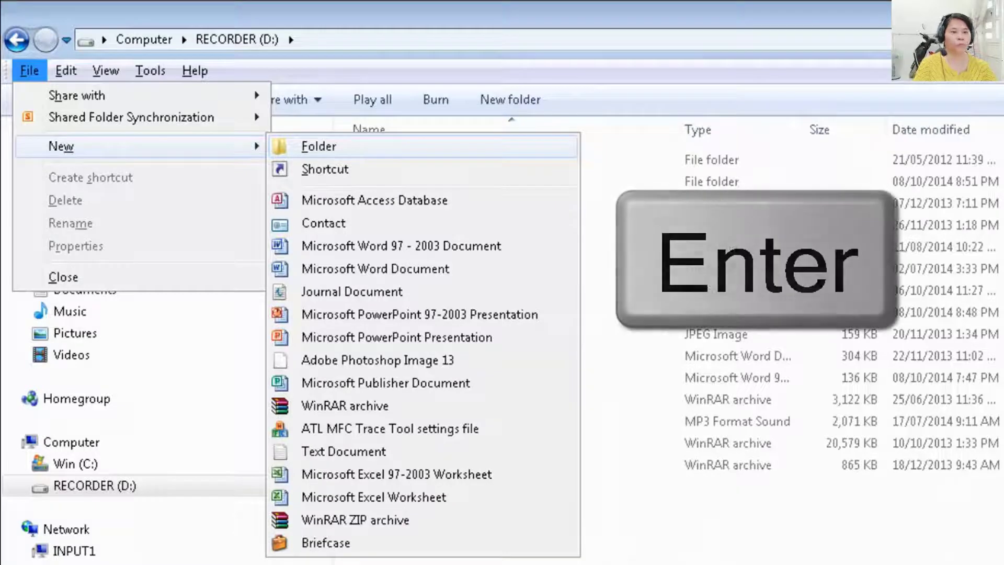
key("Return")
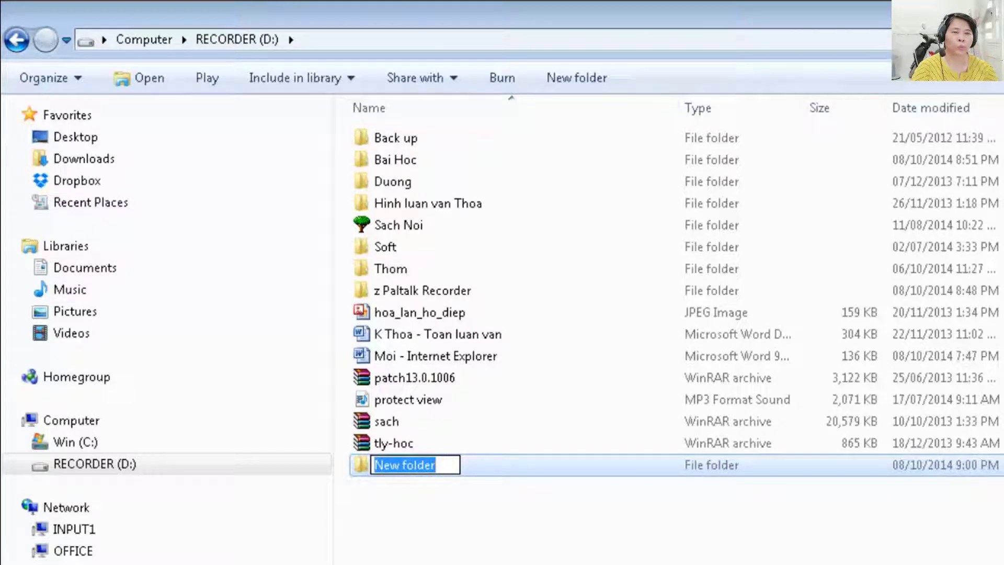
type("Van")
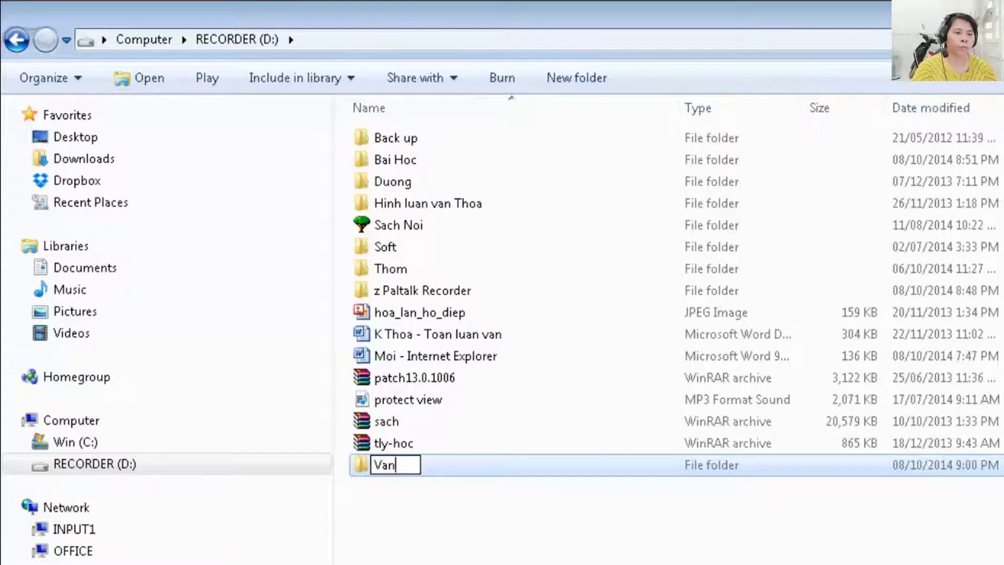
type(" Lan")
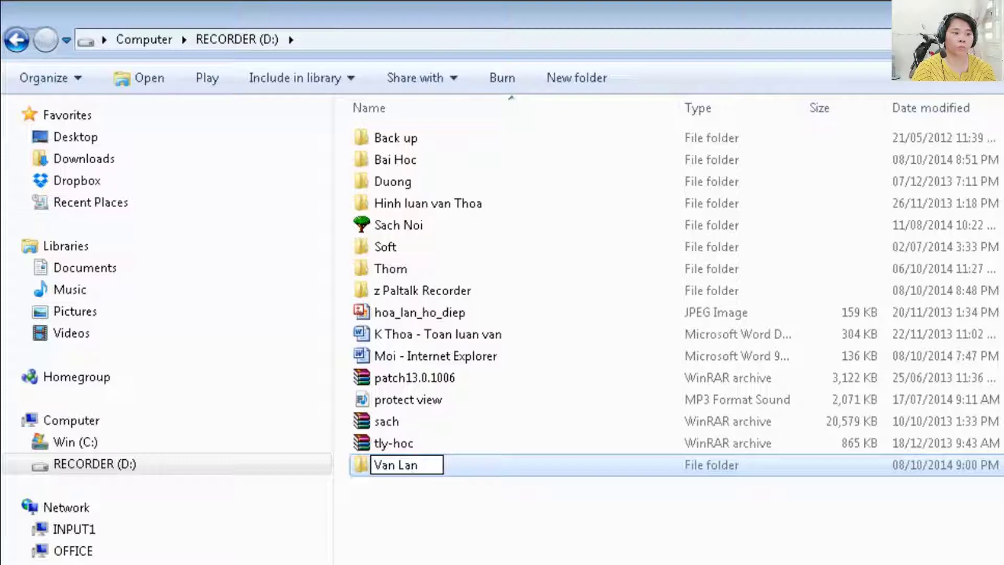
type("g")
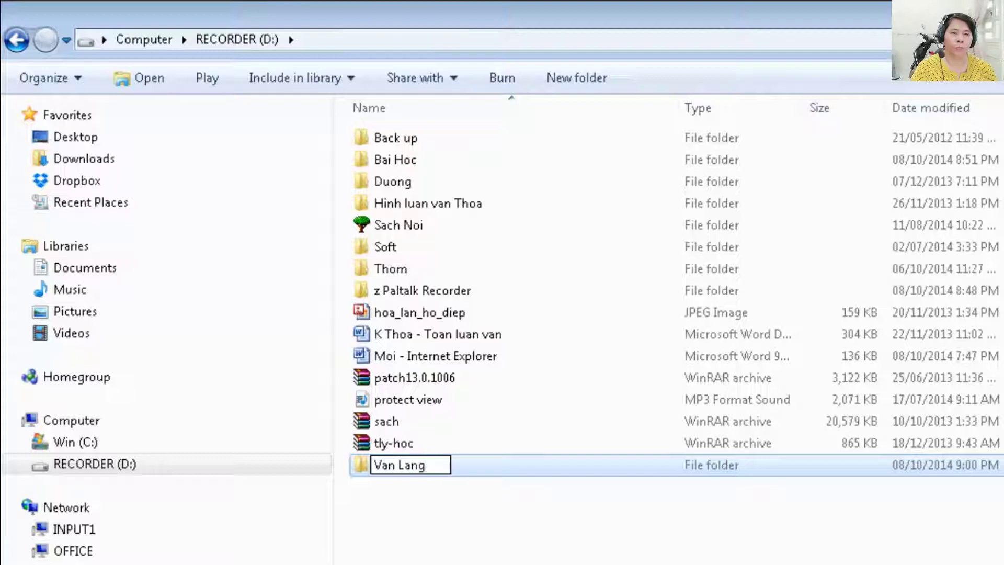
key("Return")
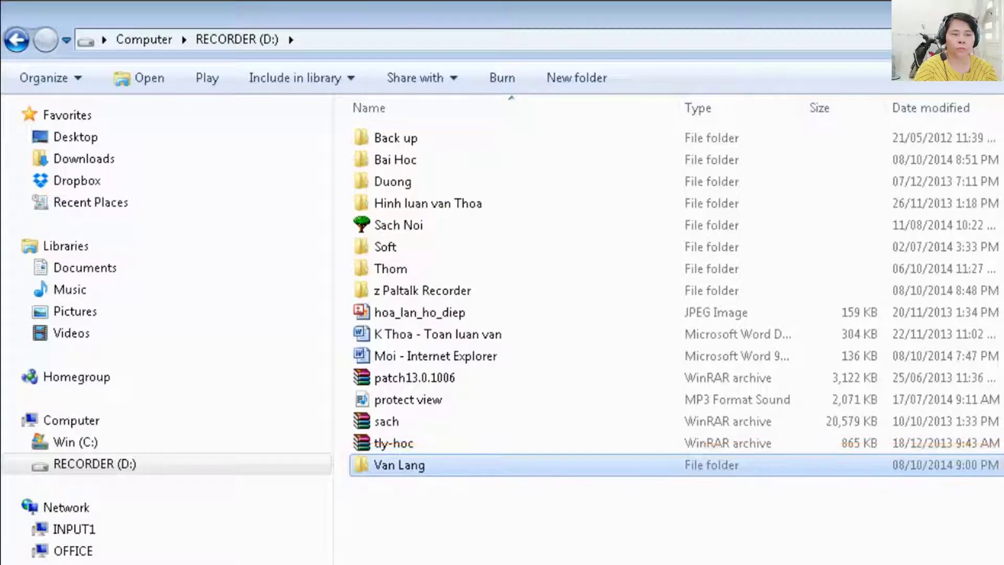
key("alt+F4")
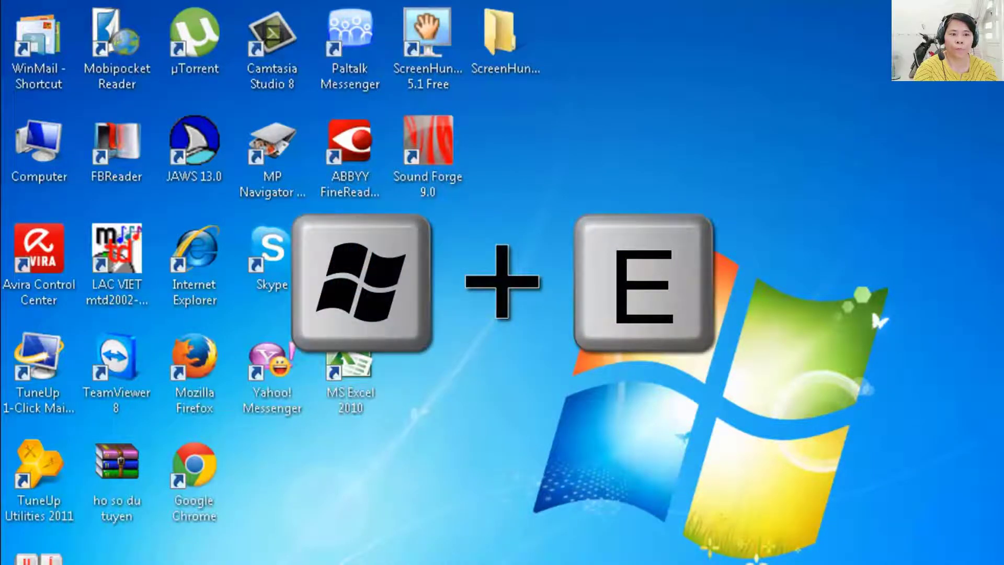
Step: Open the D: drive from the folder tree of a new file browser window, leaving no item selected in its file list
key("super+e")
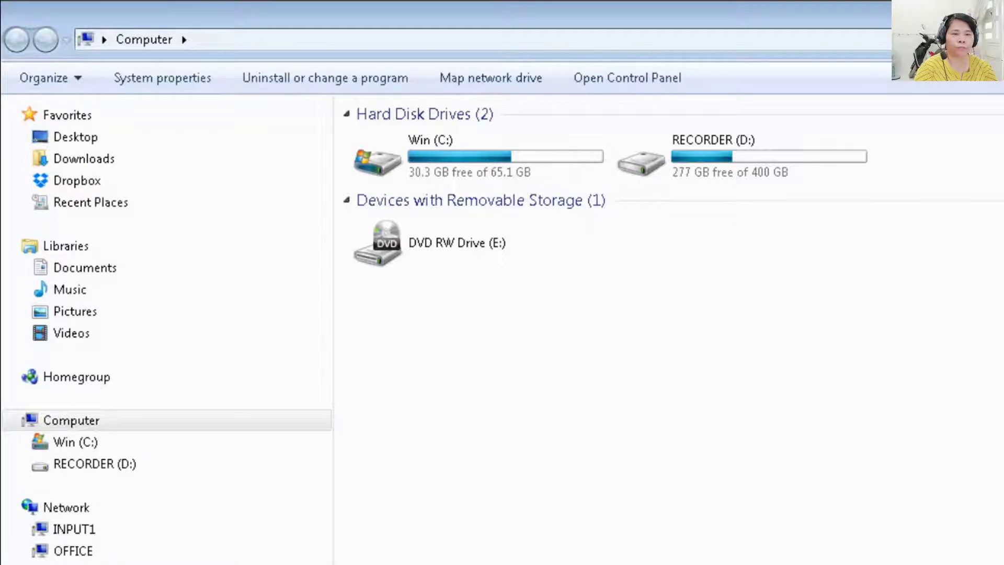
key("shift+Tab")
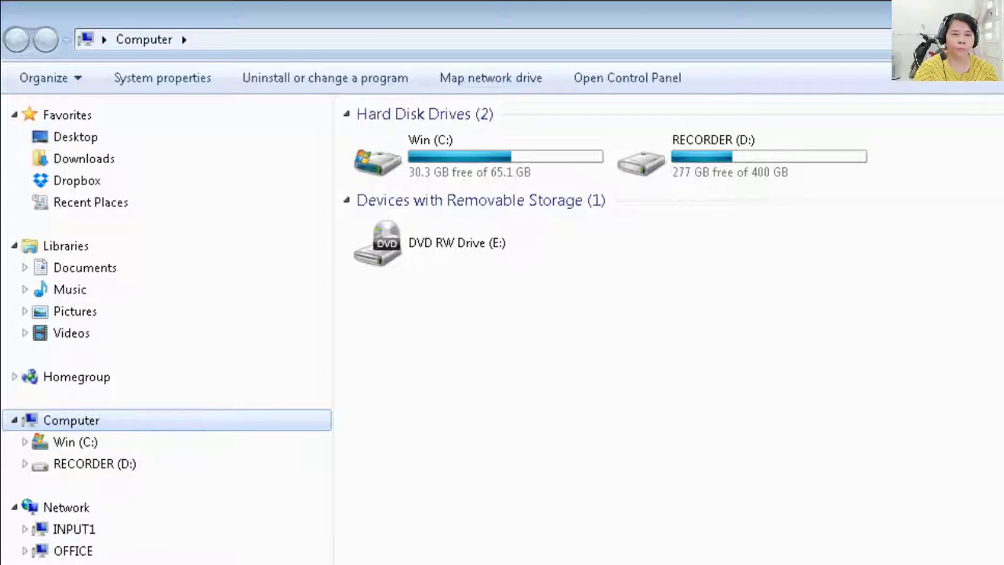
key("Down")
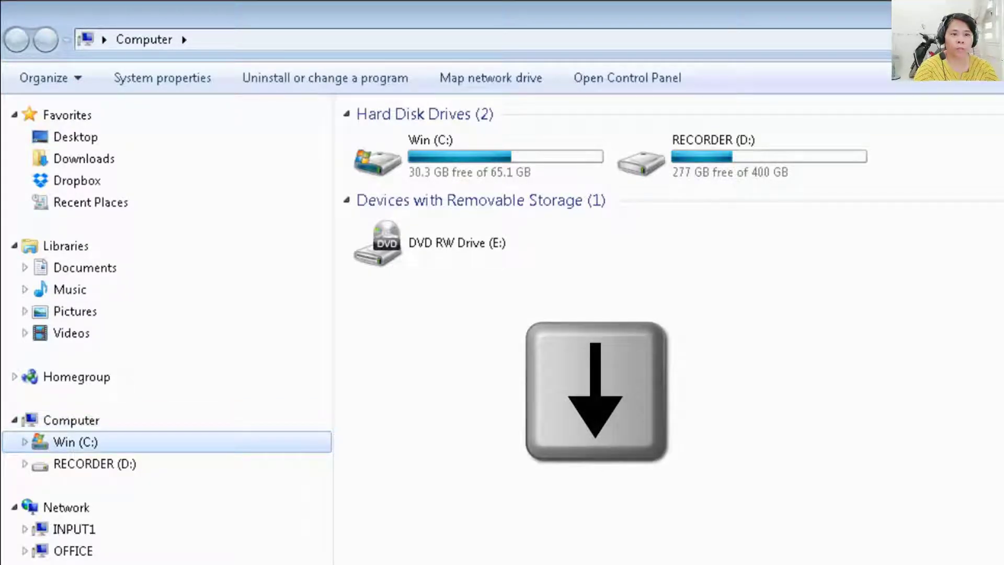
key("Down")
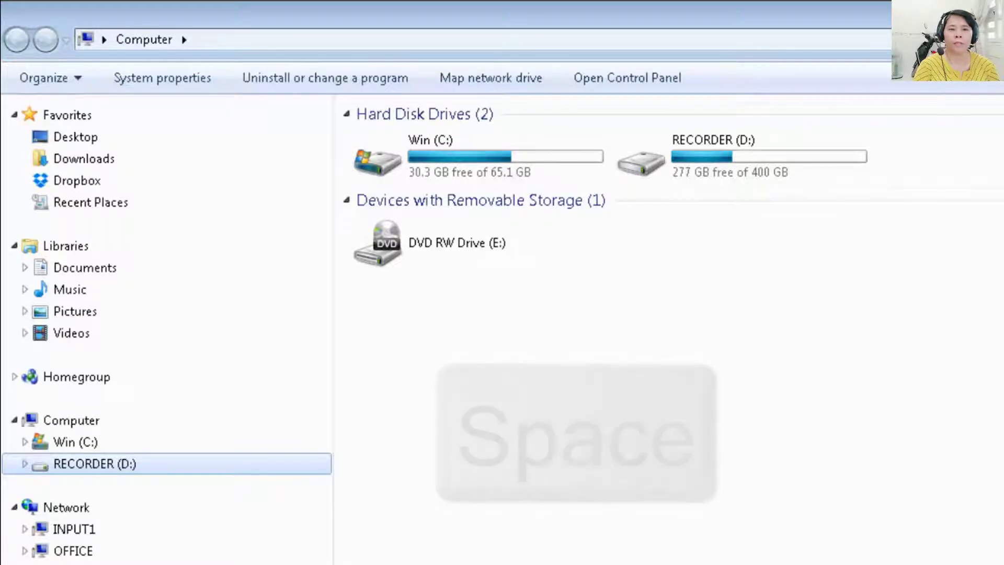
key("space")
key("Tab")
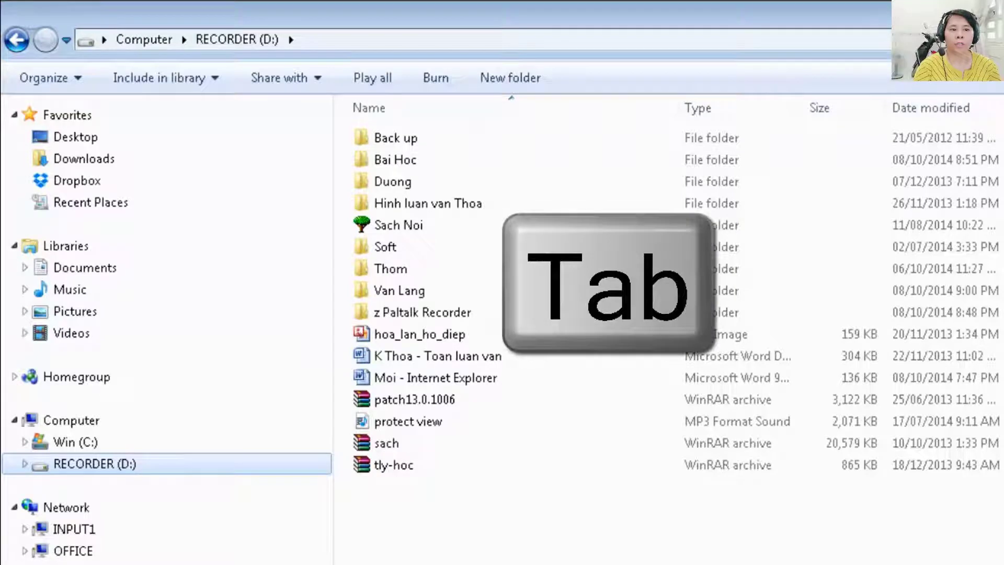
key("Tab")
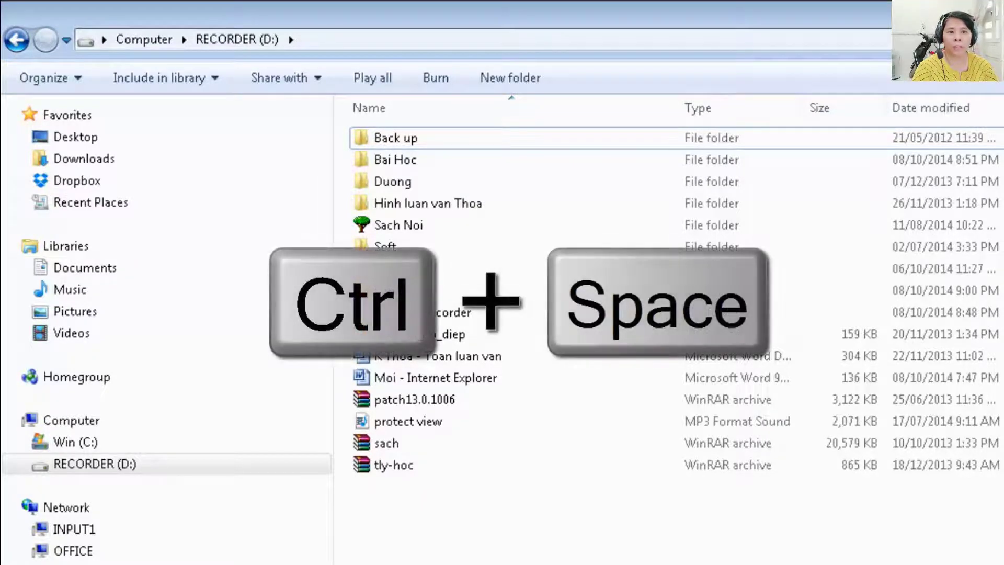
key("ctrl+space")
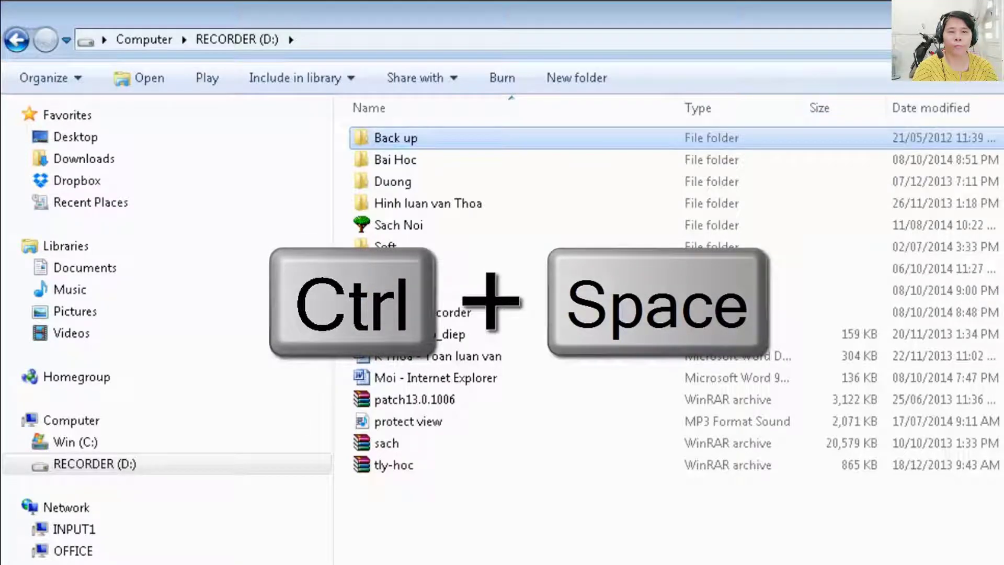
key("ctrl+space")
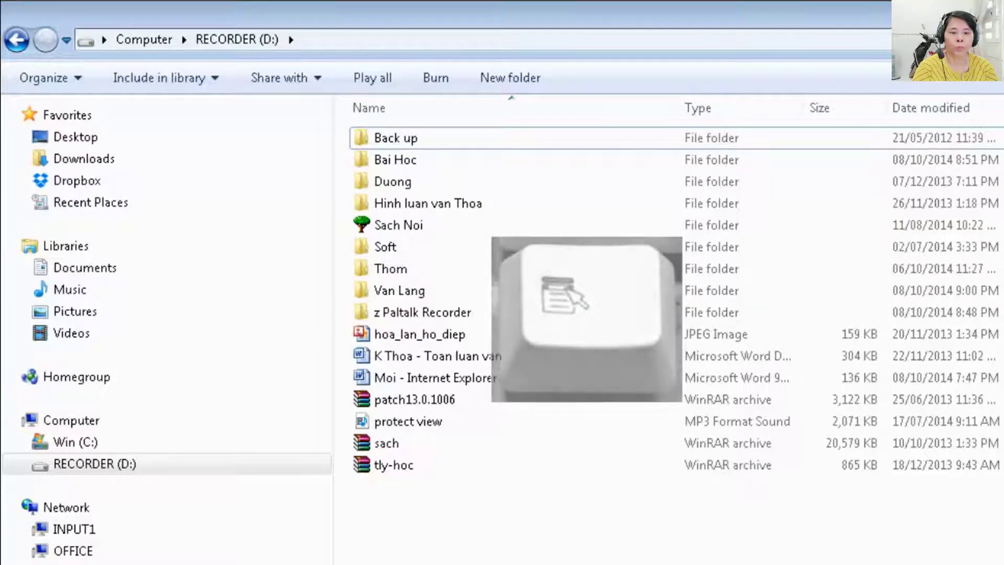
Step: Create a second folder named Van Lang 2 in the root of the D: drive and close the window
key("Menu")
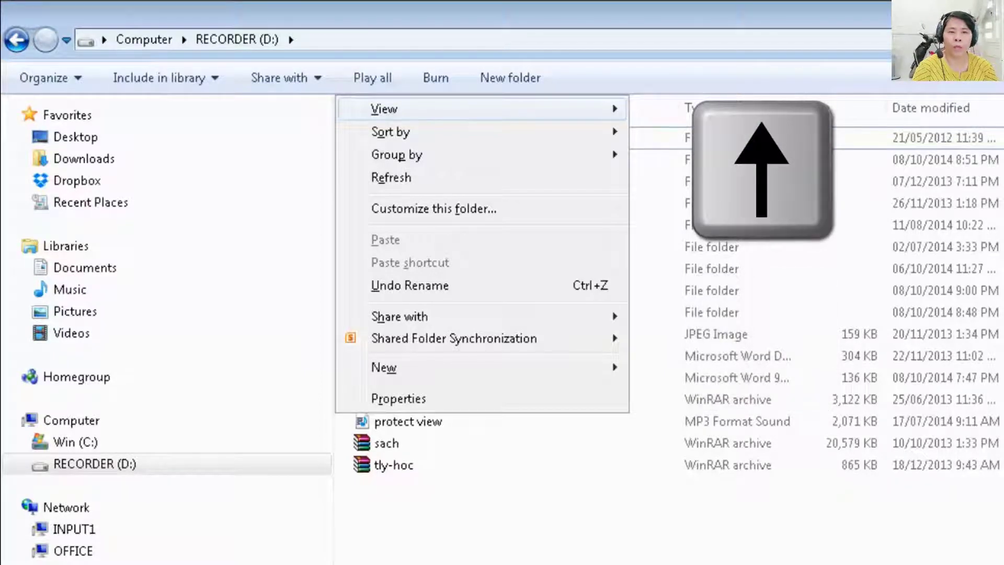
key("Up")
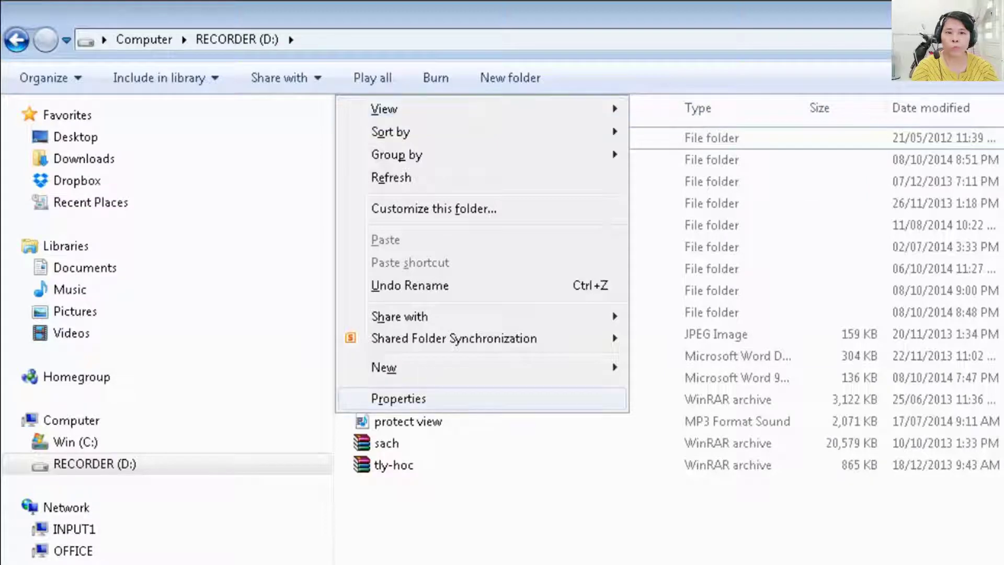
key("Up")
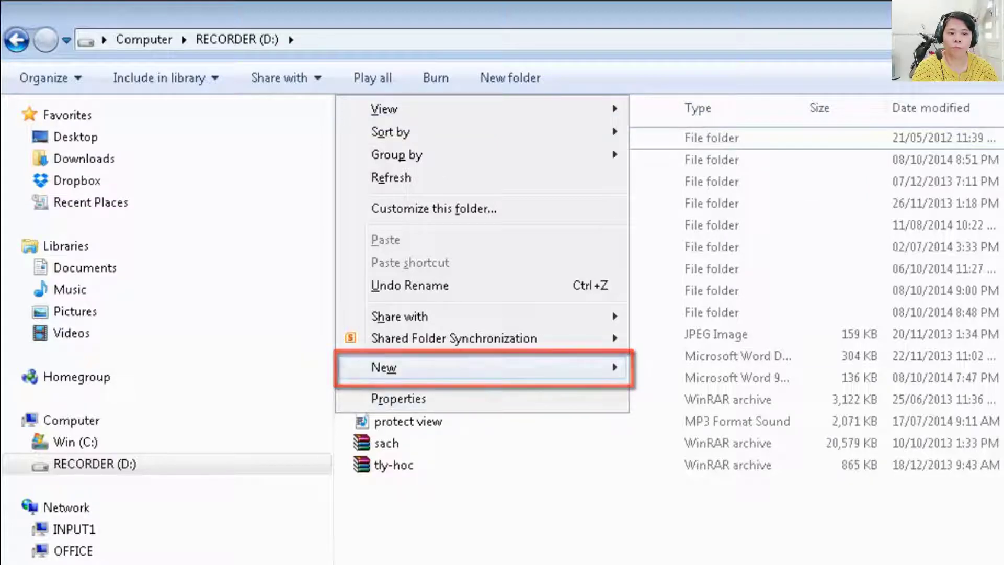
key("Right")
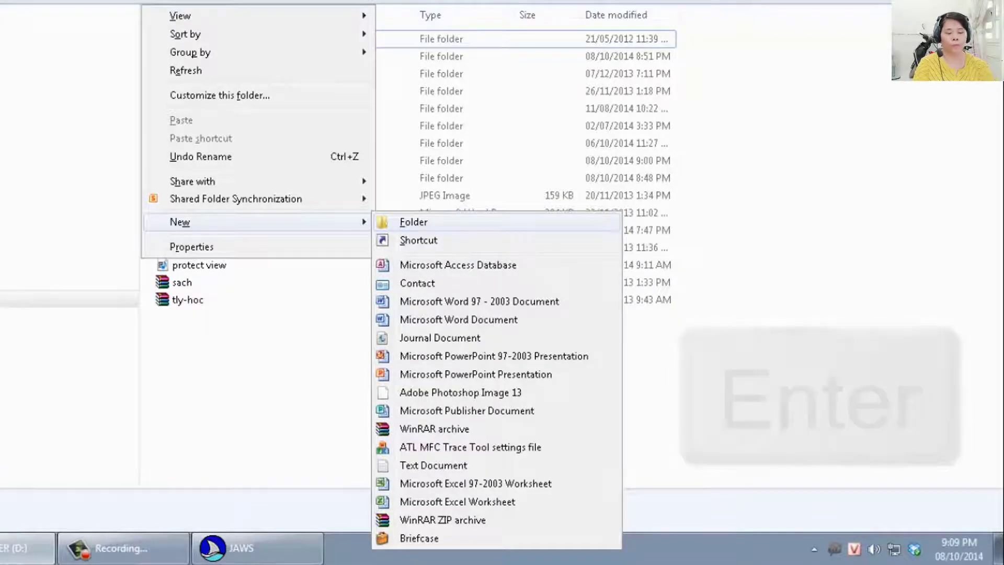
key("Return")
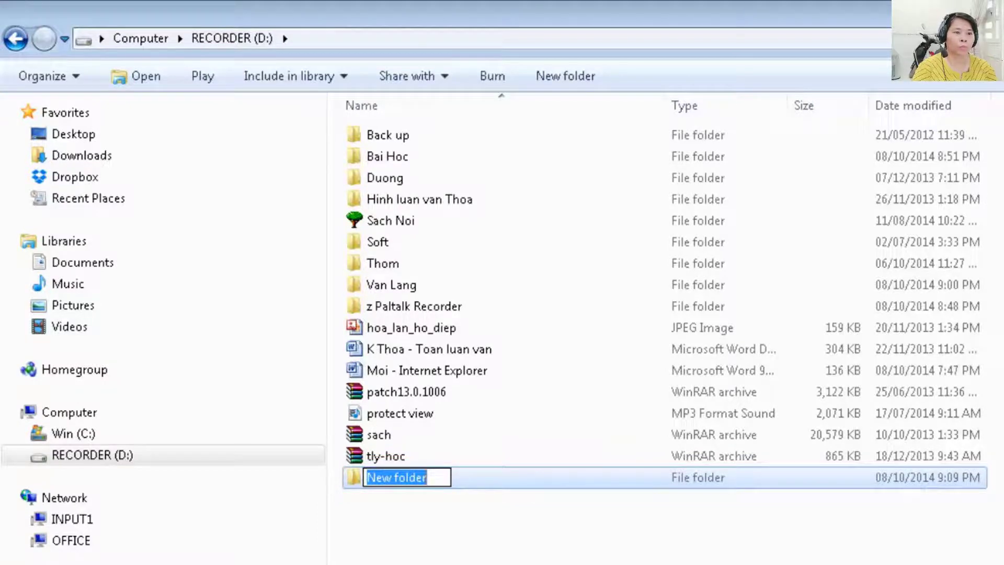
type("V")
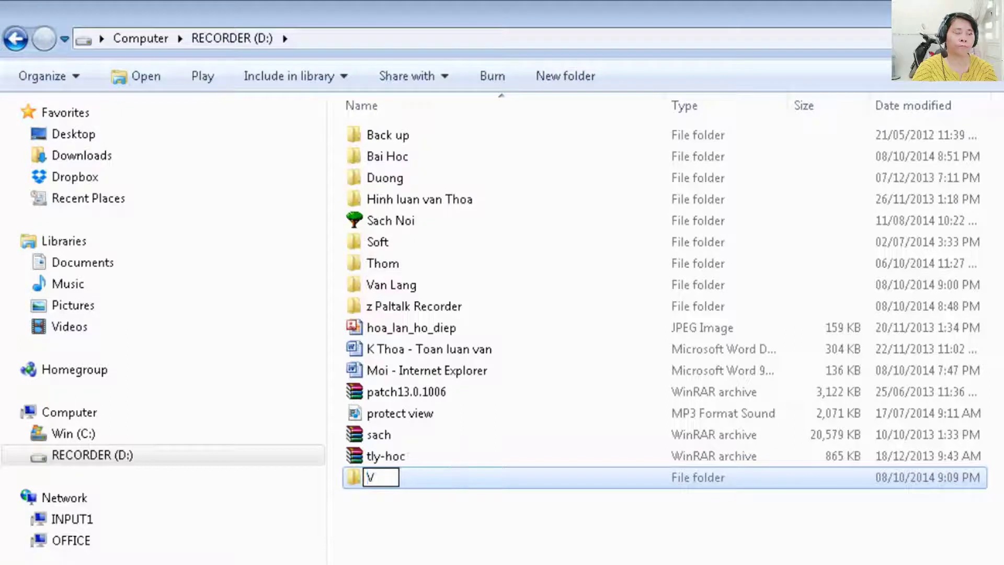
type("an L")
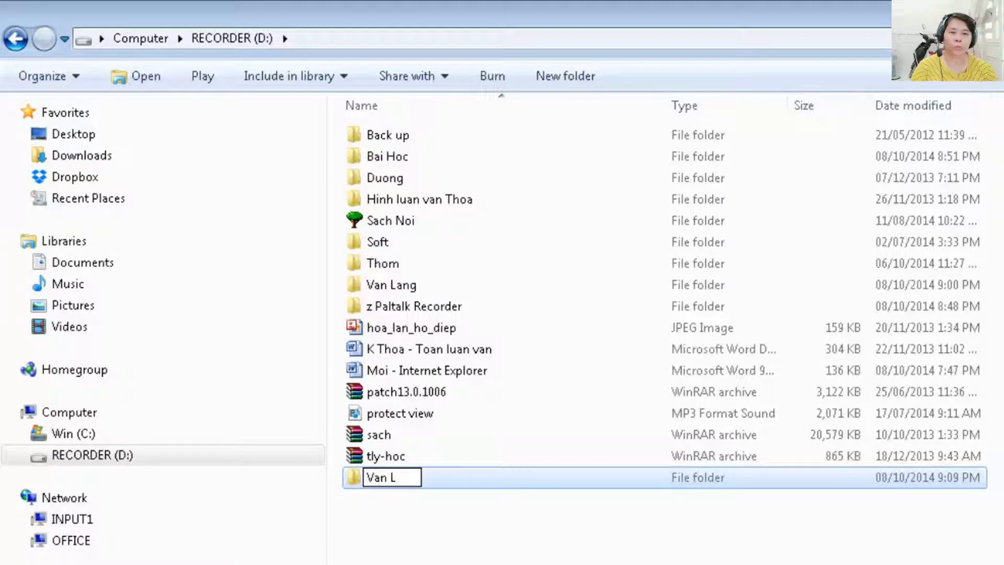
type("ang 2")
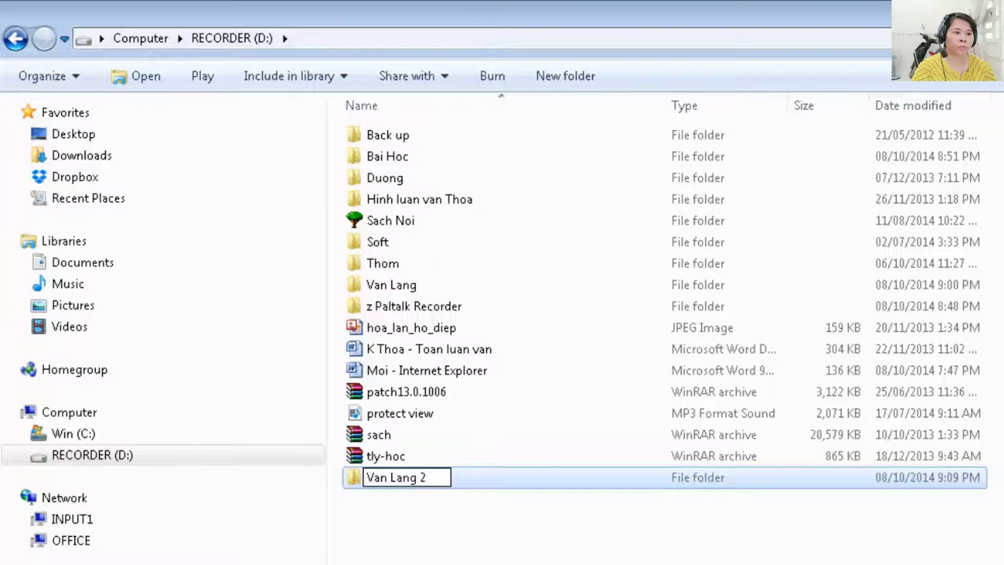
key("Return")
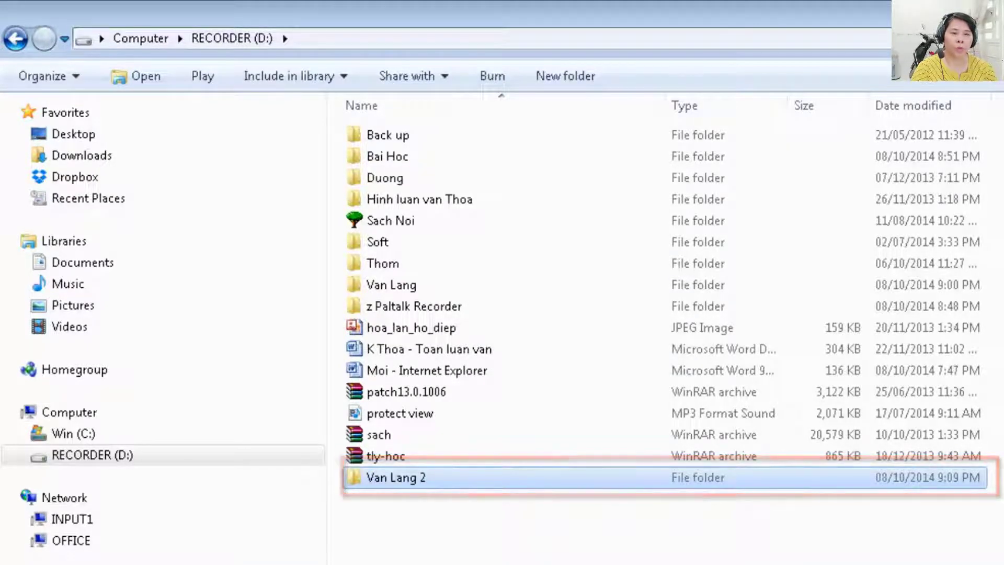
key("alt+F4")
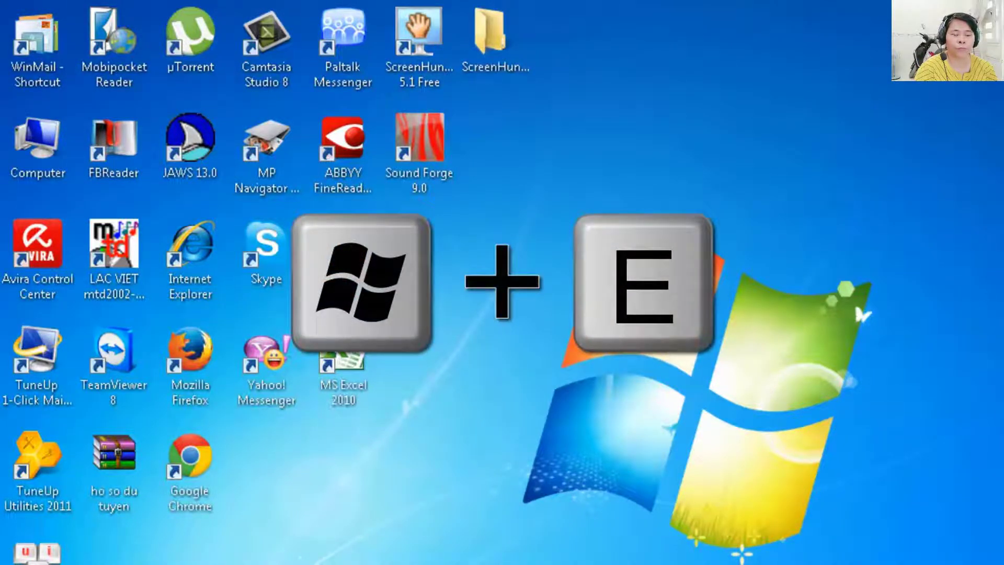
Step: Open a new file browser window and go to the D: drive by entering its path
key("super+e")
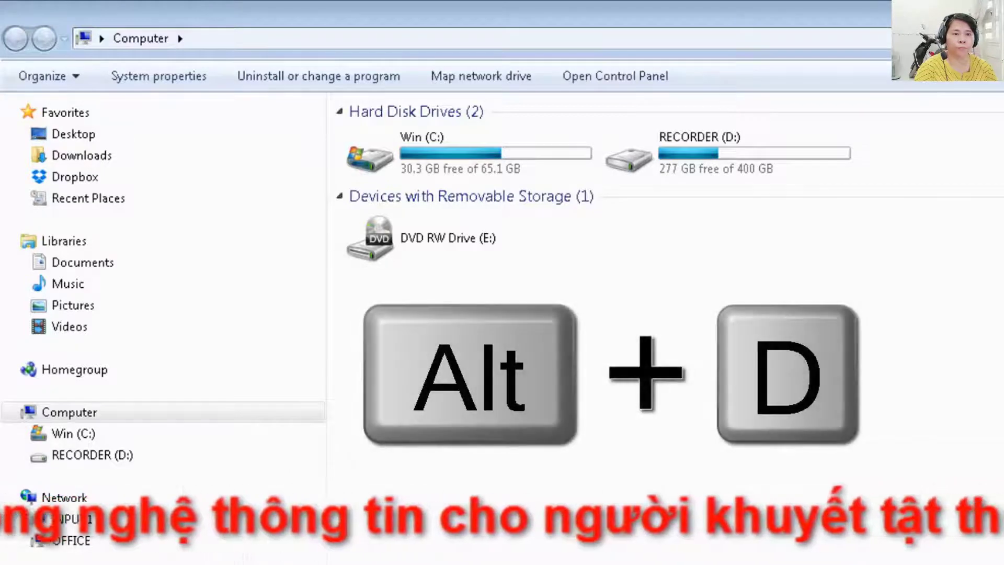
key("alt+d")
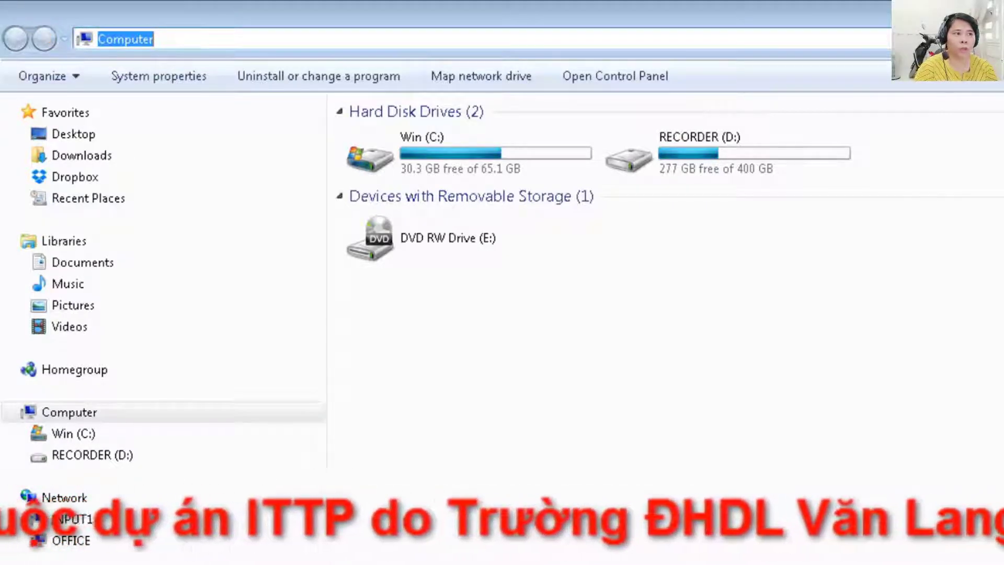
type("d:")
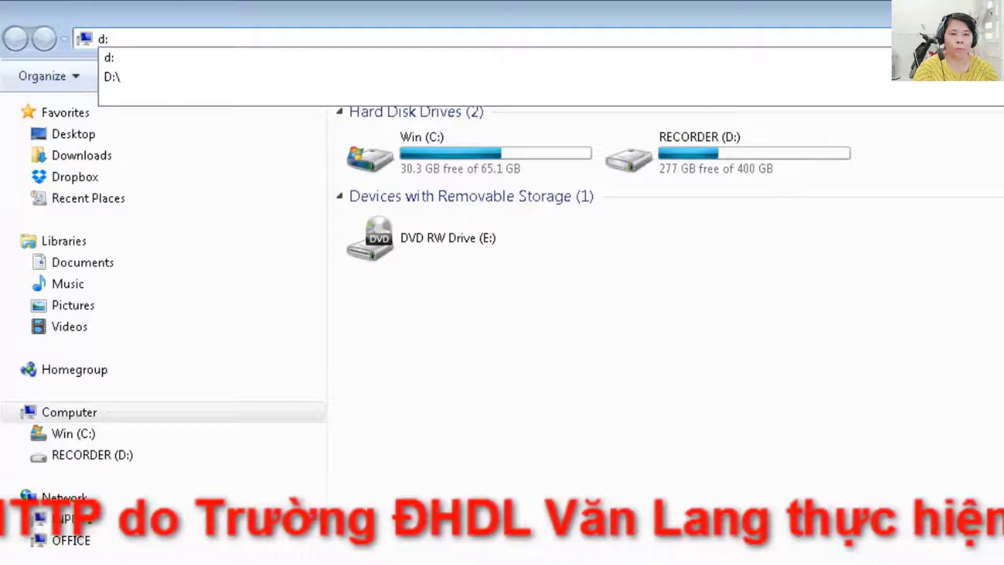
key("Return")
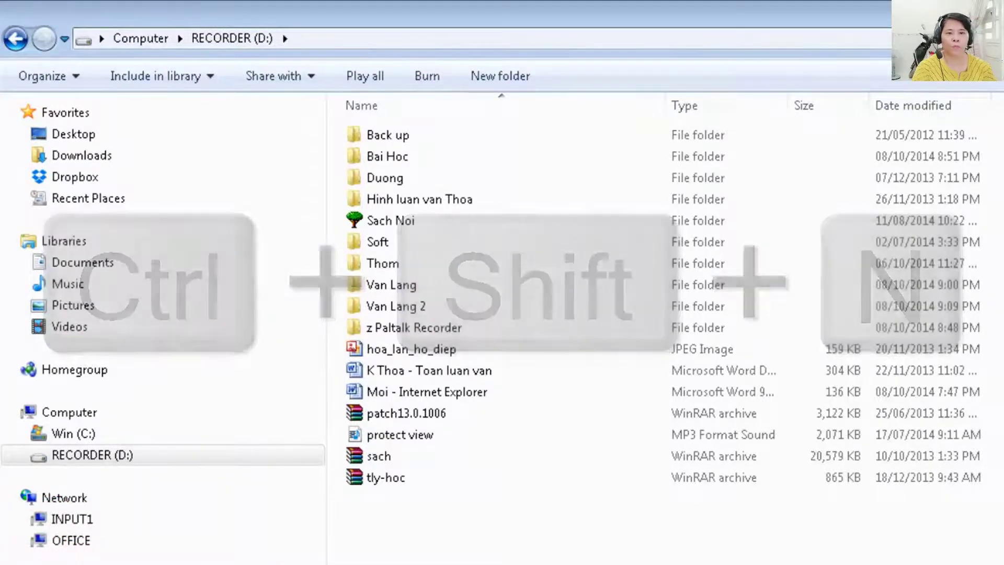
Step: Create a third folder named Van Lang 3 in the root of the D: drive
key("ctrl+shift+n")
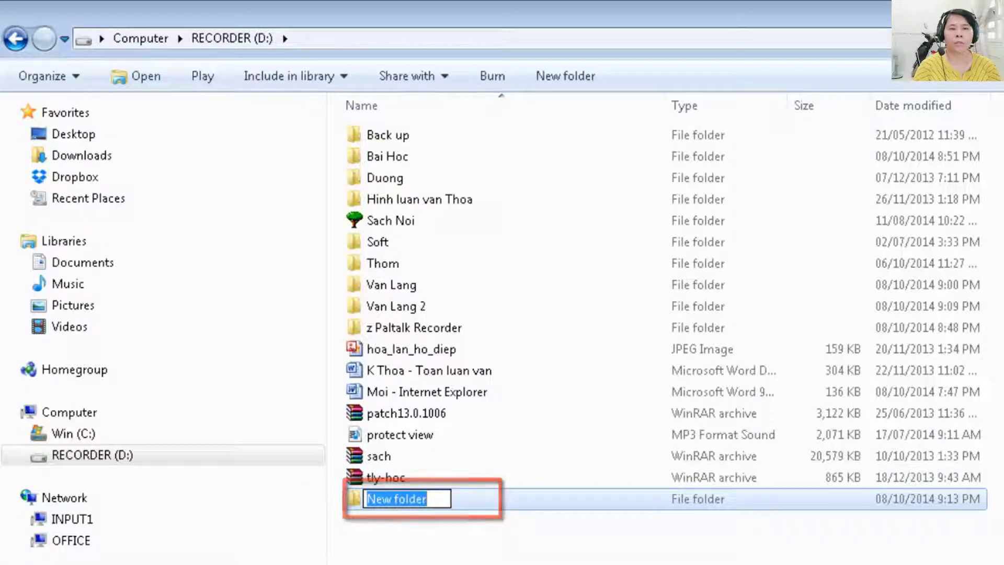
type("Van")
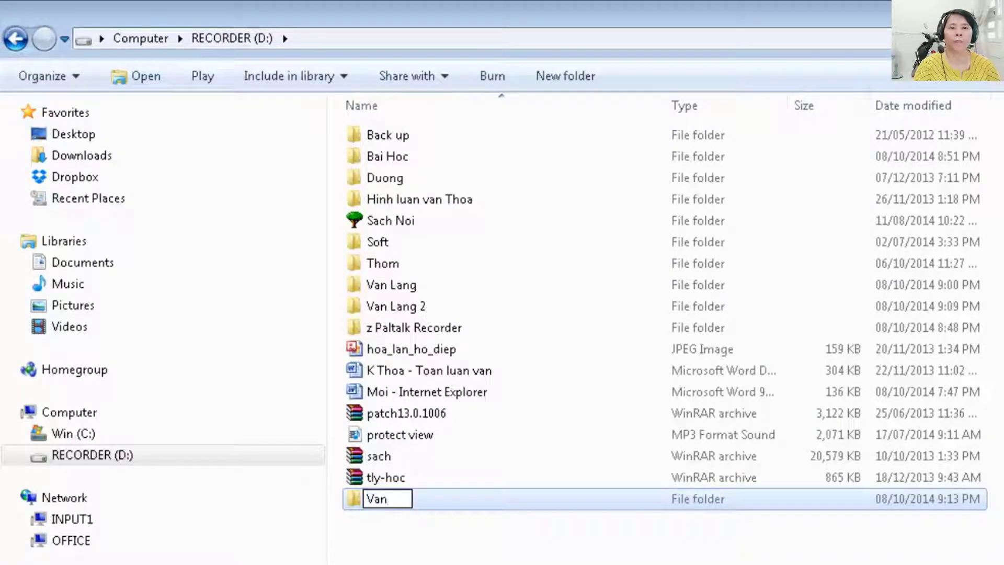
type(" Lang 3")
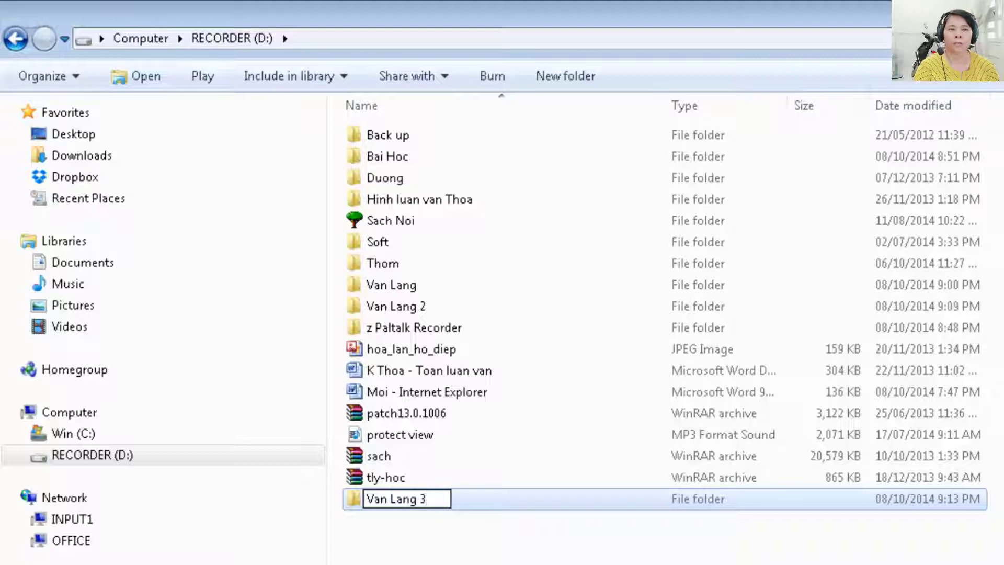
key("Return")
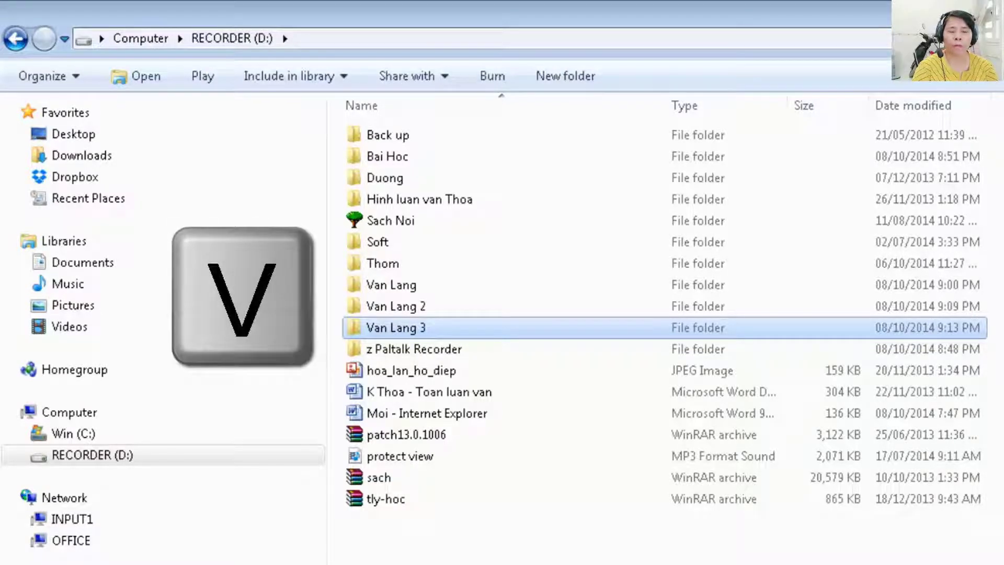
Step: Cycle through the folders starting with V back to Van Lang and rename that folder as Van Lang 1
key("v")
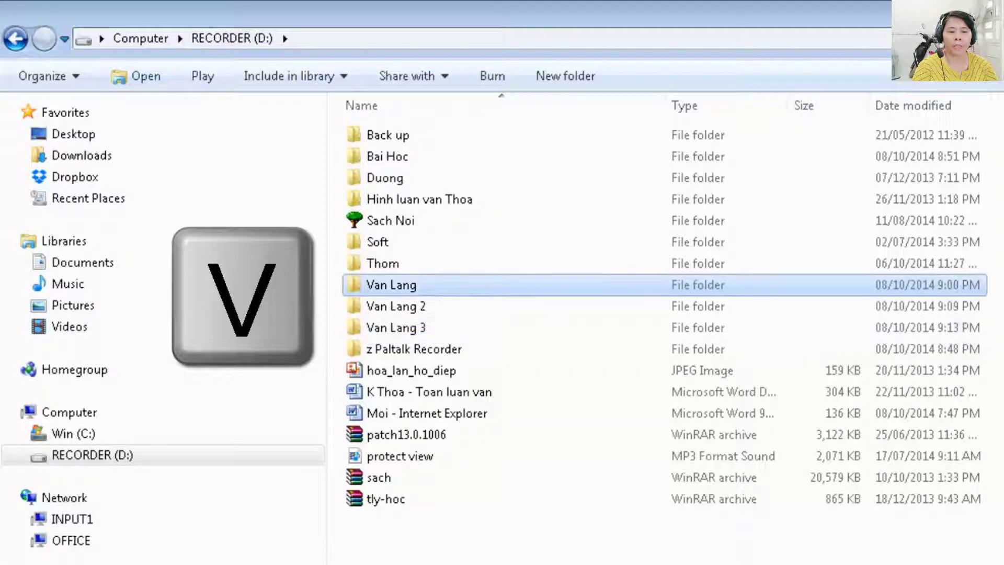
key("v")
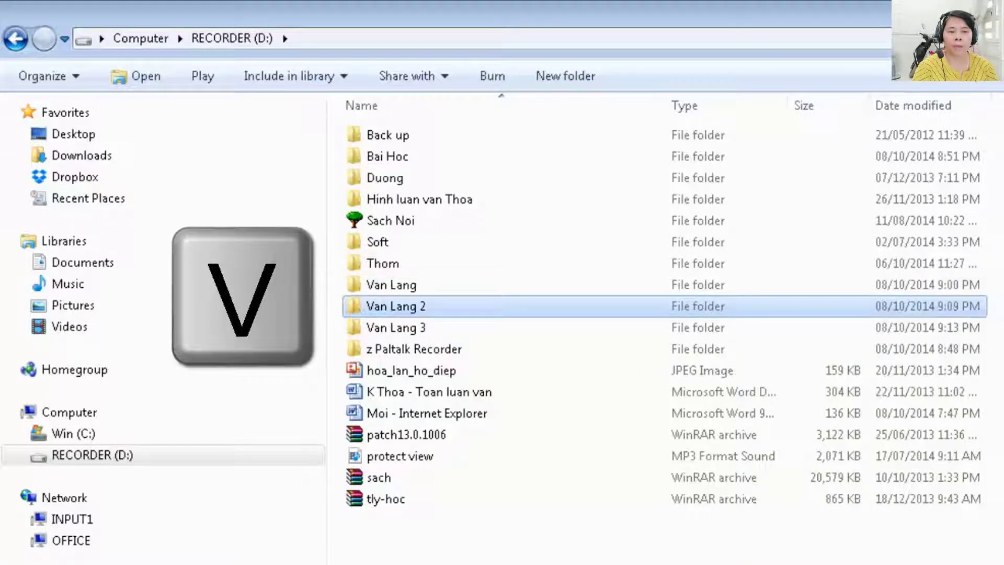
key("v")
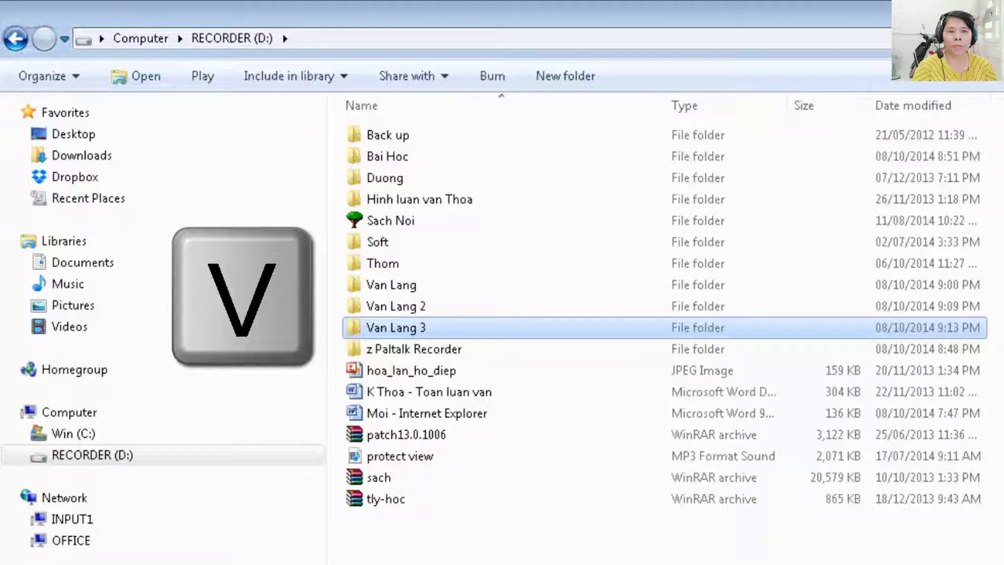
key("v")
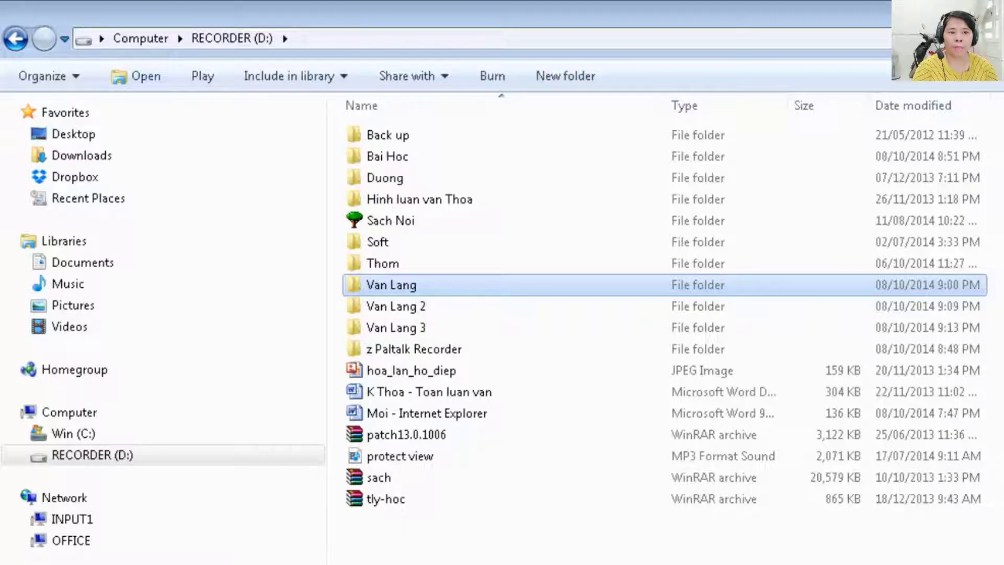
key("alt+f")
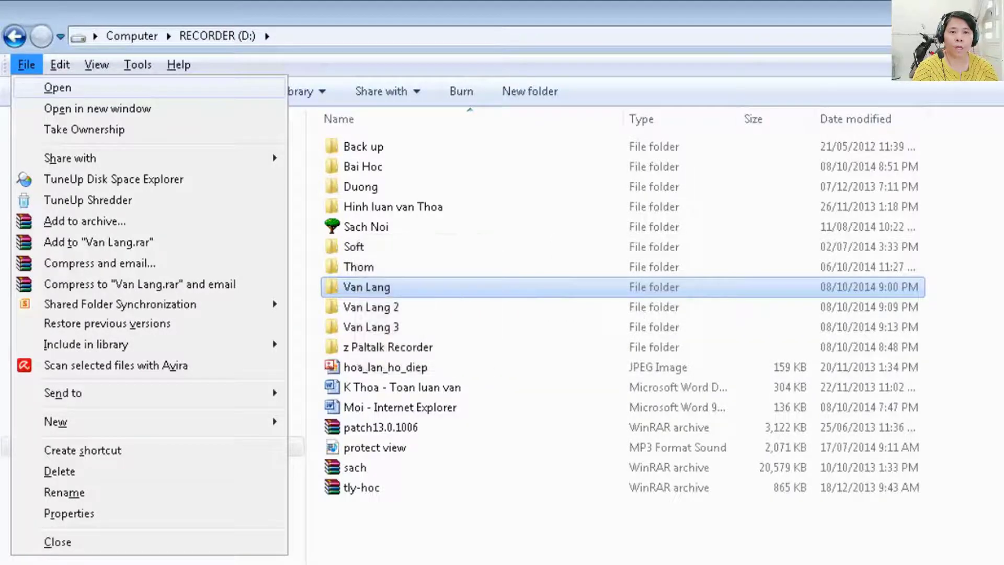
key("Up")
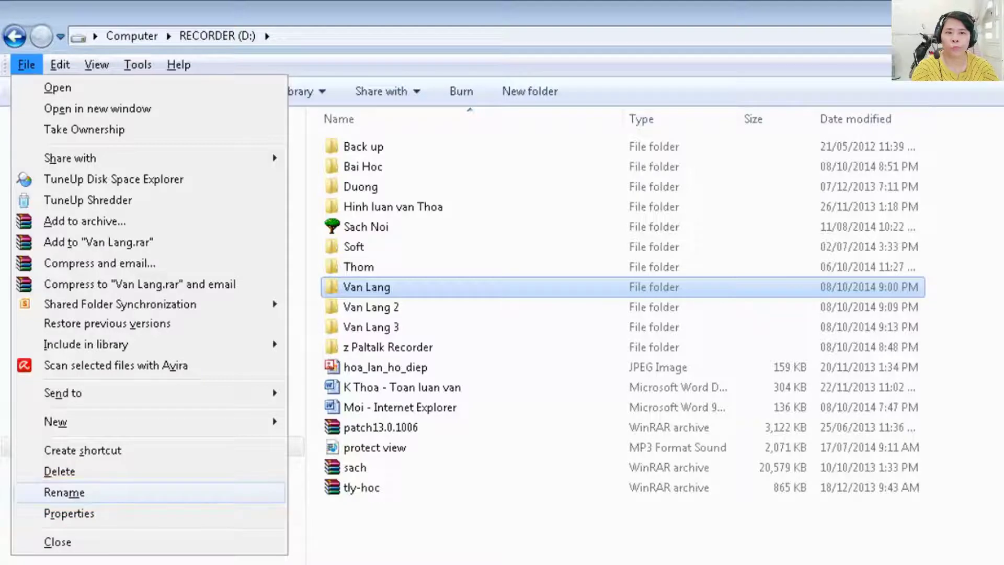
key("Return")
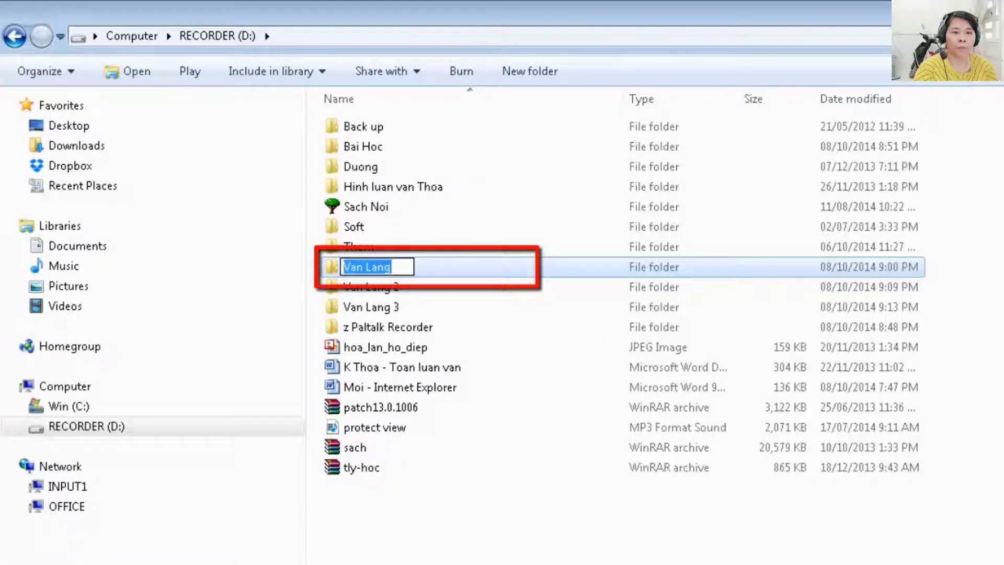
type("V")
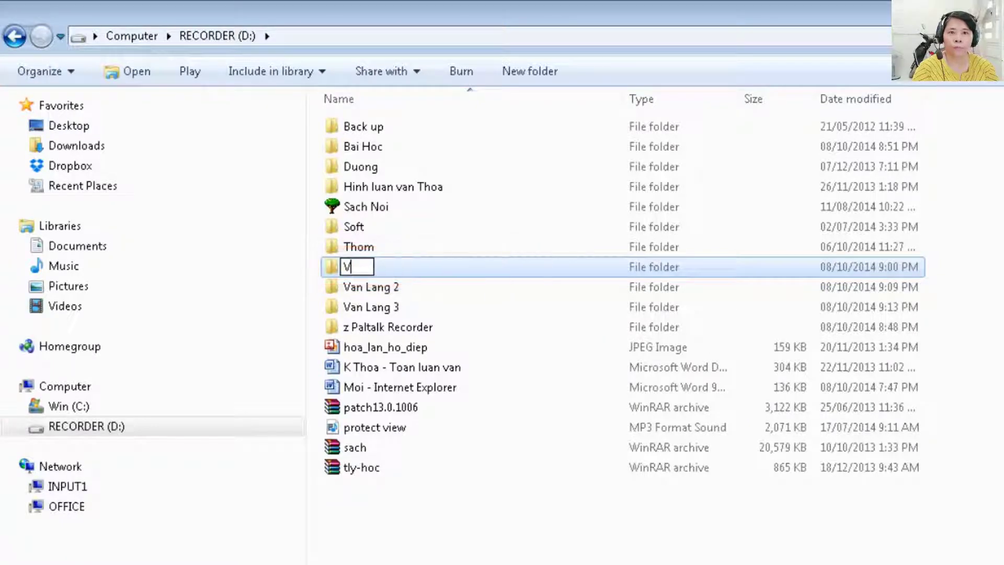
type("an L")
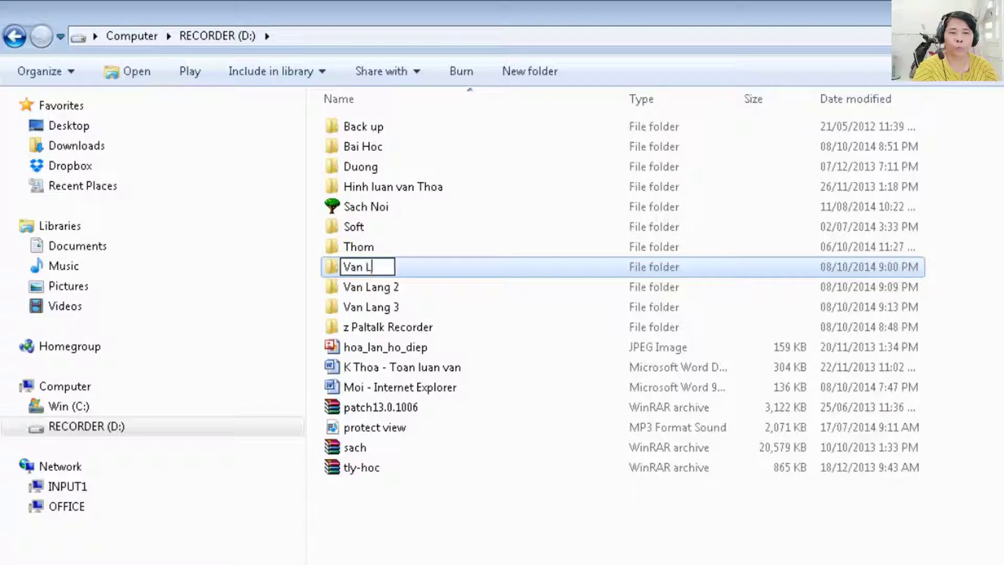
type("ang ")
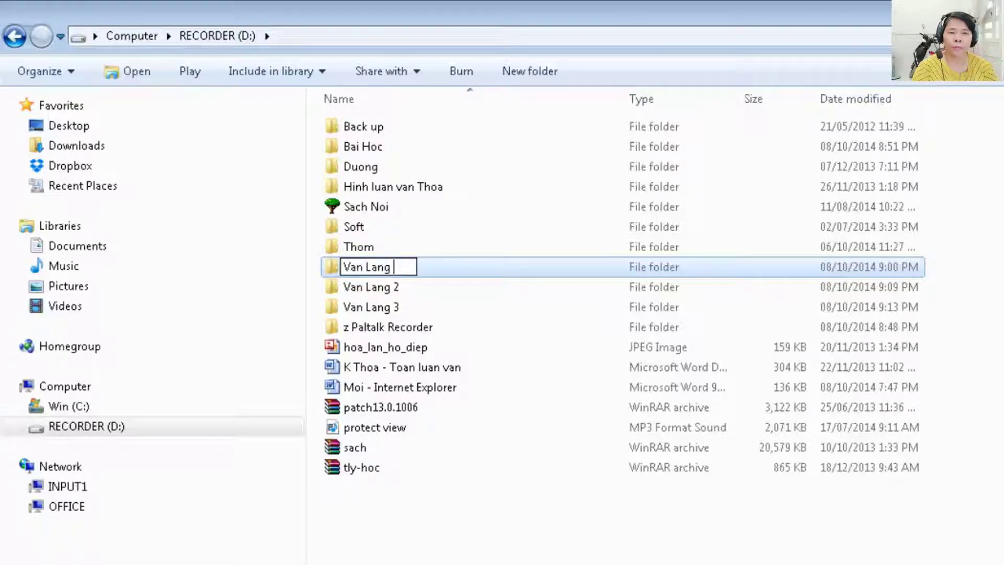
type("1")
key("Return")
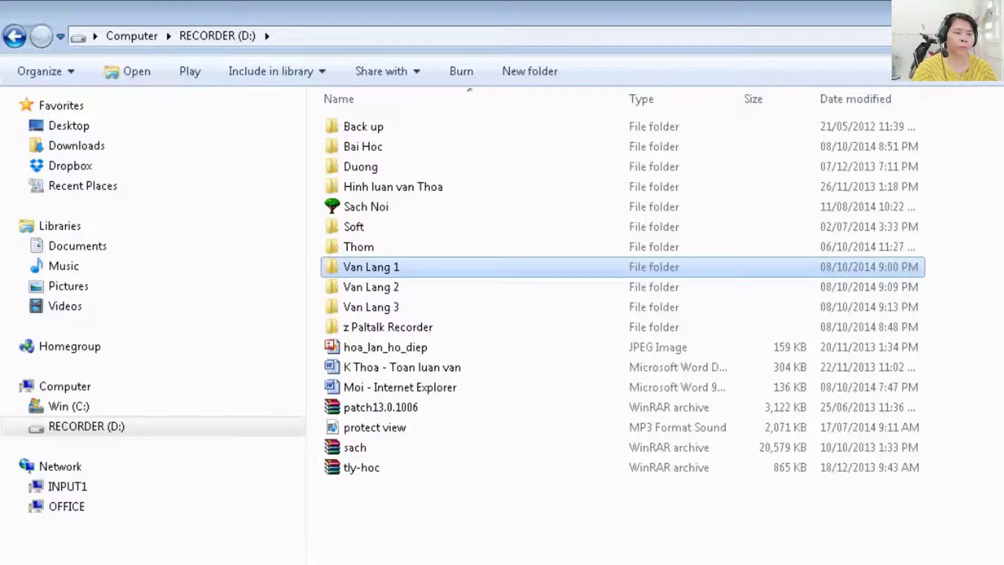
Step: Rename the Van Lang 2 folder as Dai Hoc Van Lang using the Rename command
left_click(370, 287)
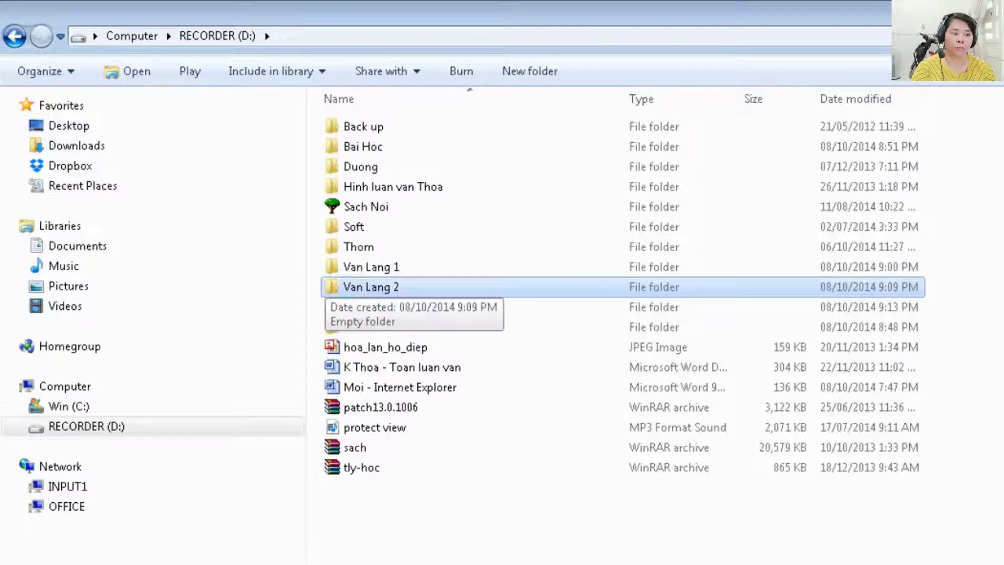
key("Menu")
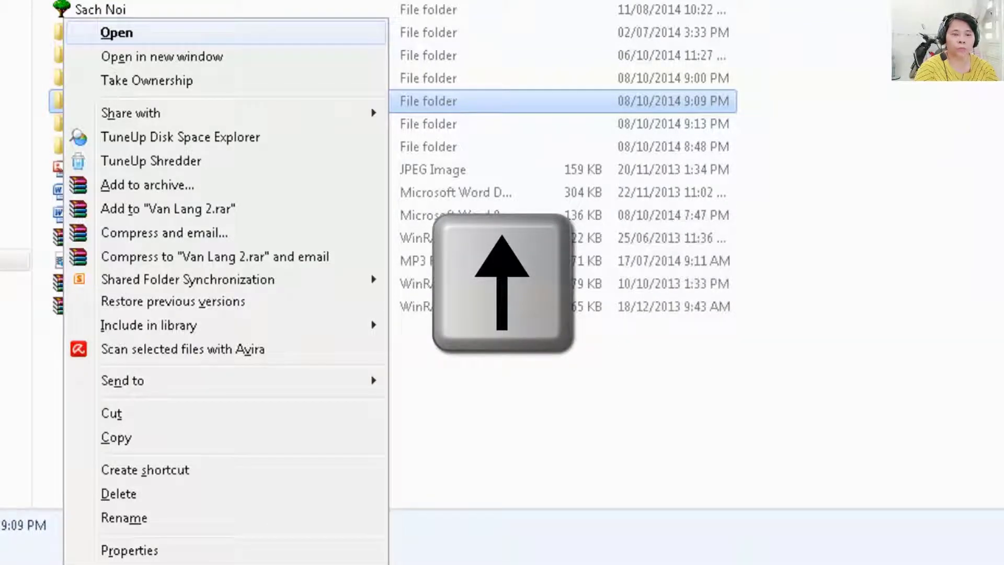
key("Up")
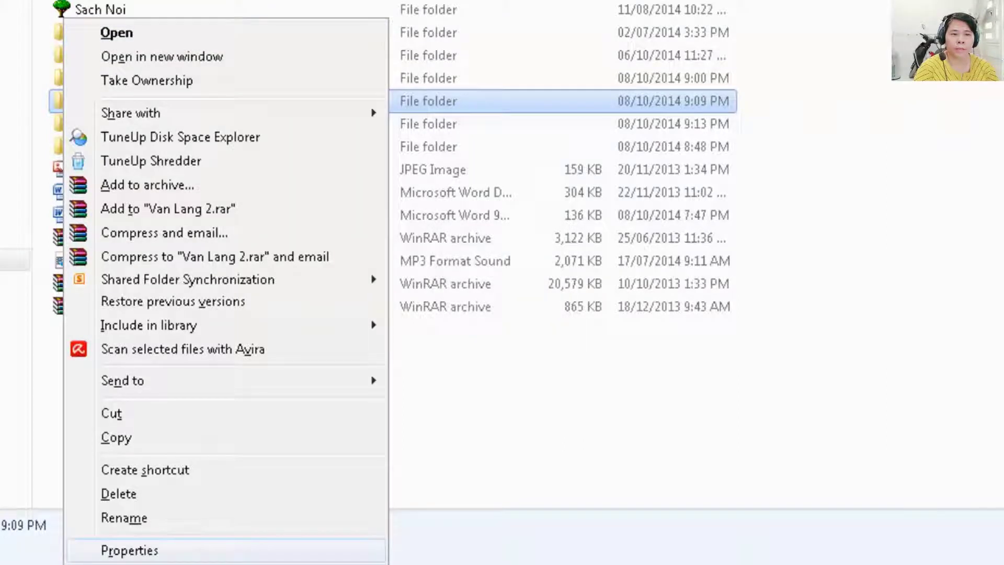
key("Up")
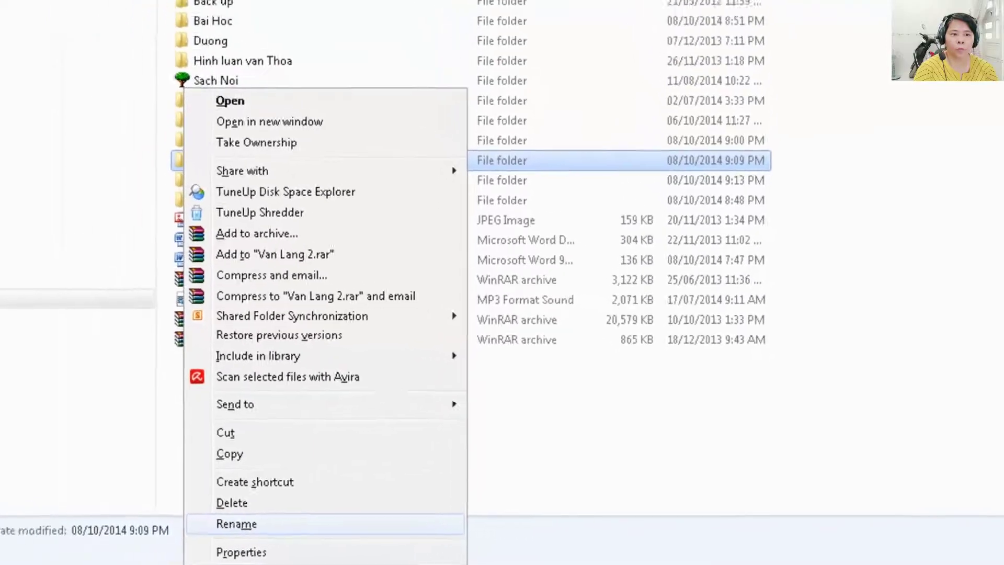
key("Return")
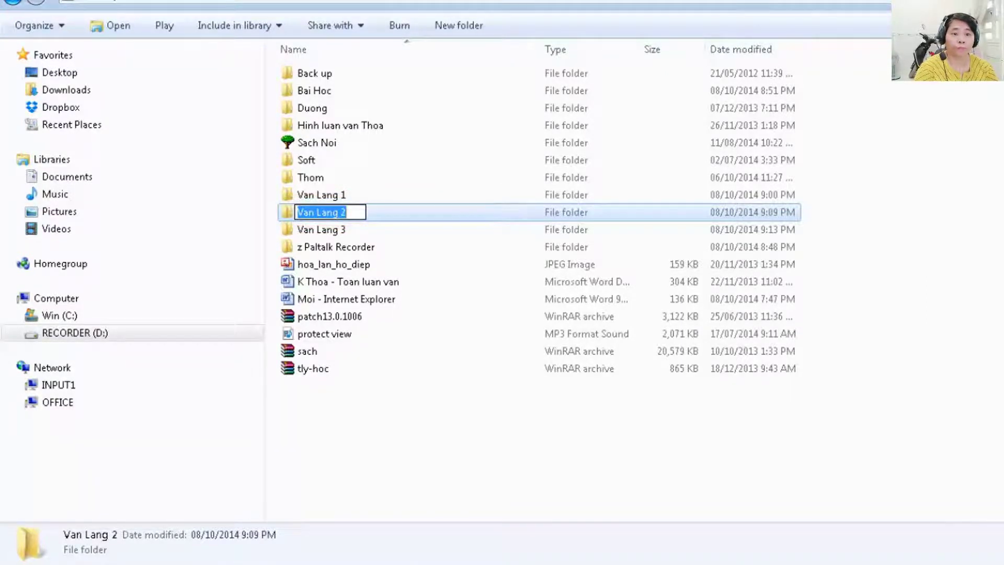
type("D")
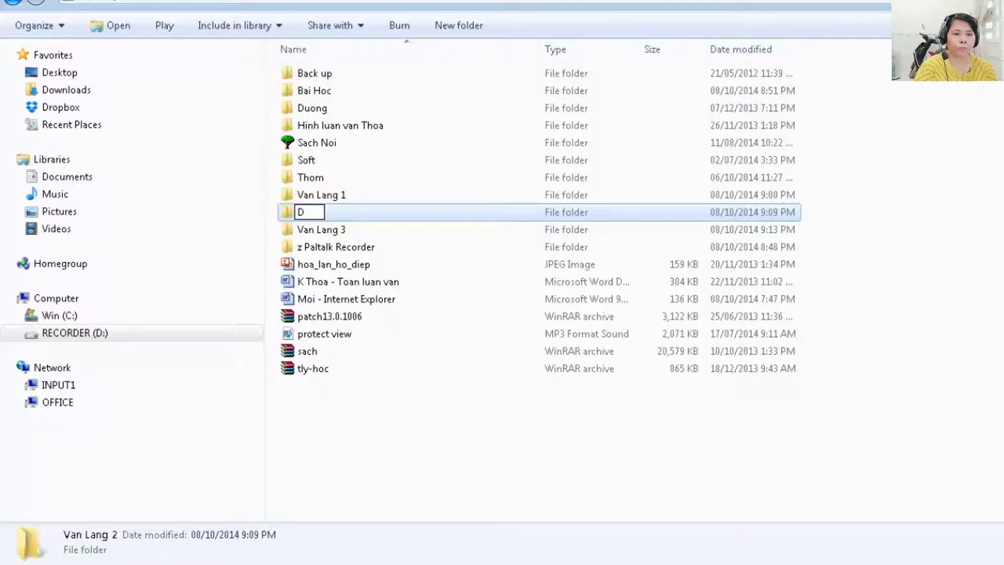
type("ai H")
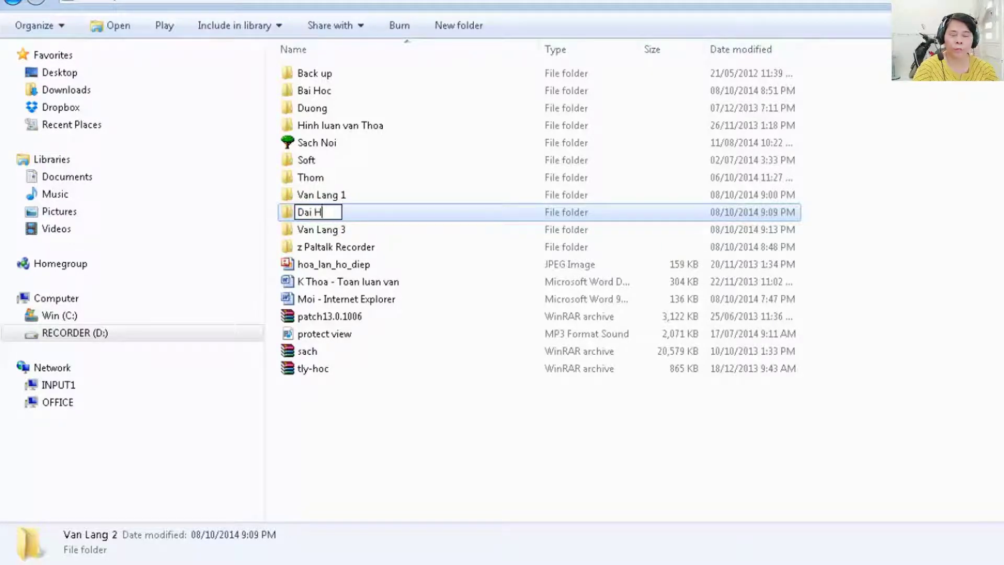
type("oc Va")
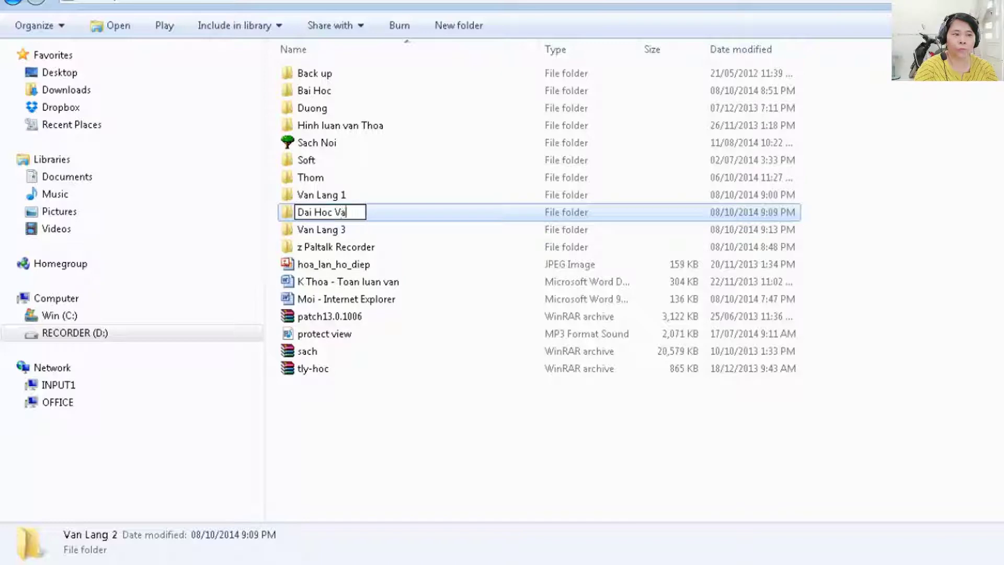
type("n Lang")
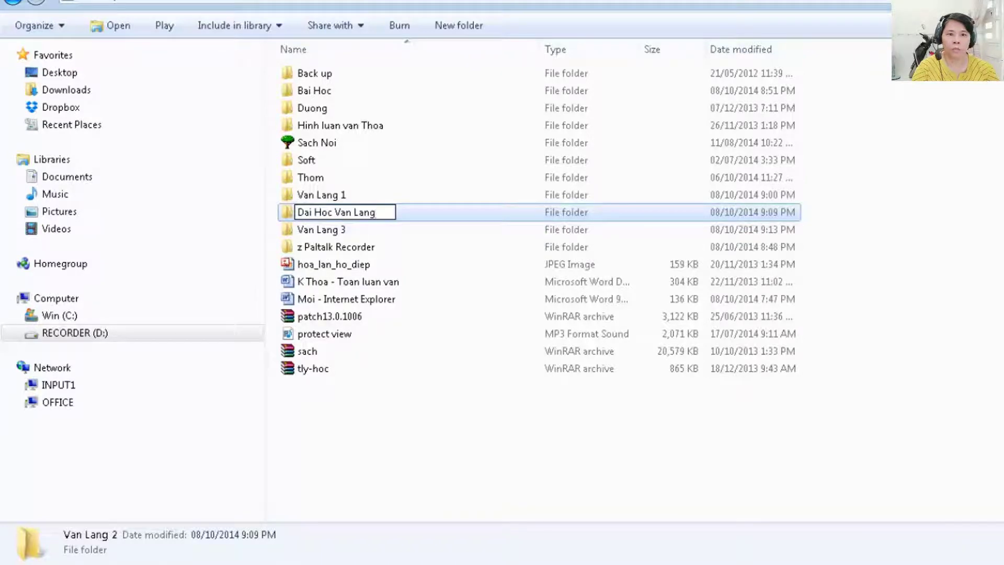
key("Return")
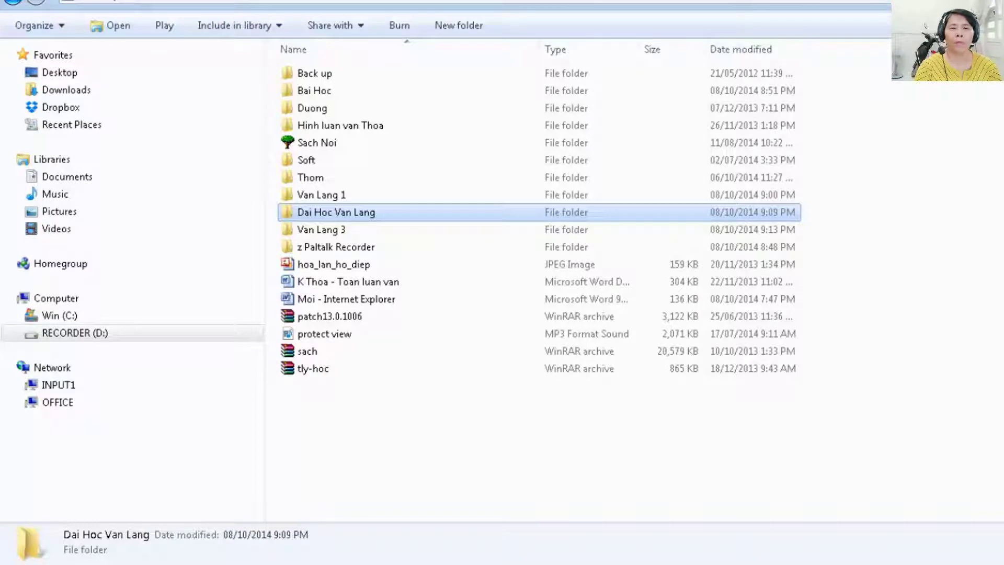
Step: Rename the Van Lang 3 folder as Dai Hoc Dan Lap Van Lang
left_click(321, 230)
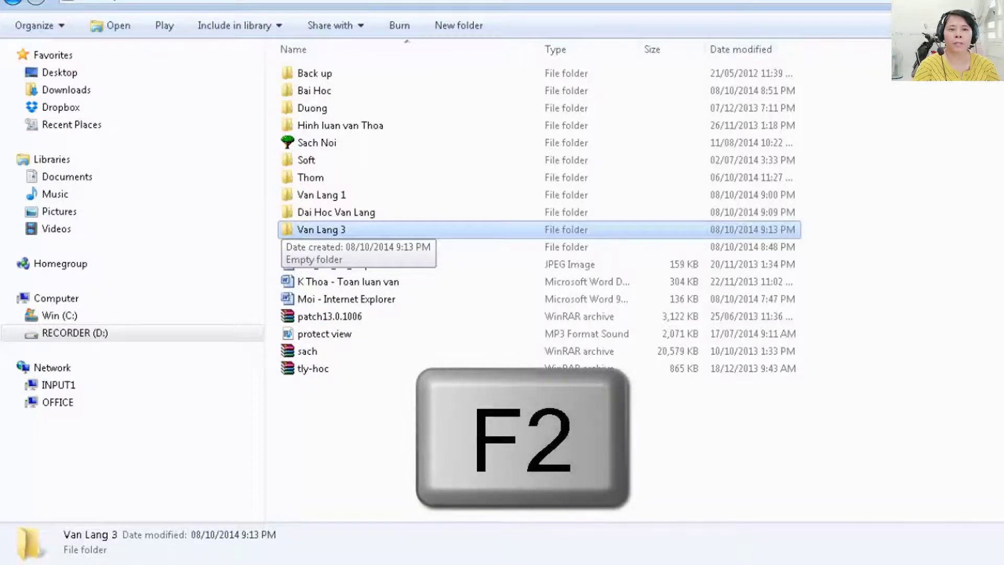
key("F2")
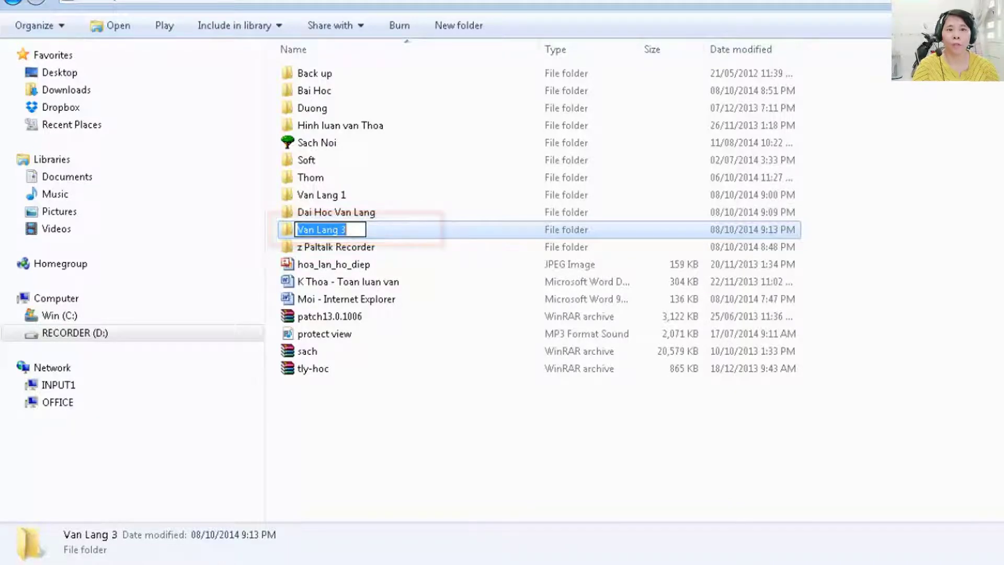
type("Dai ")
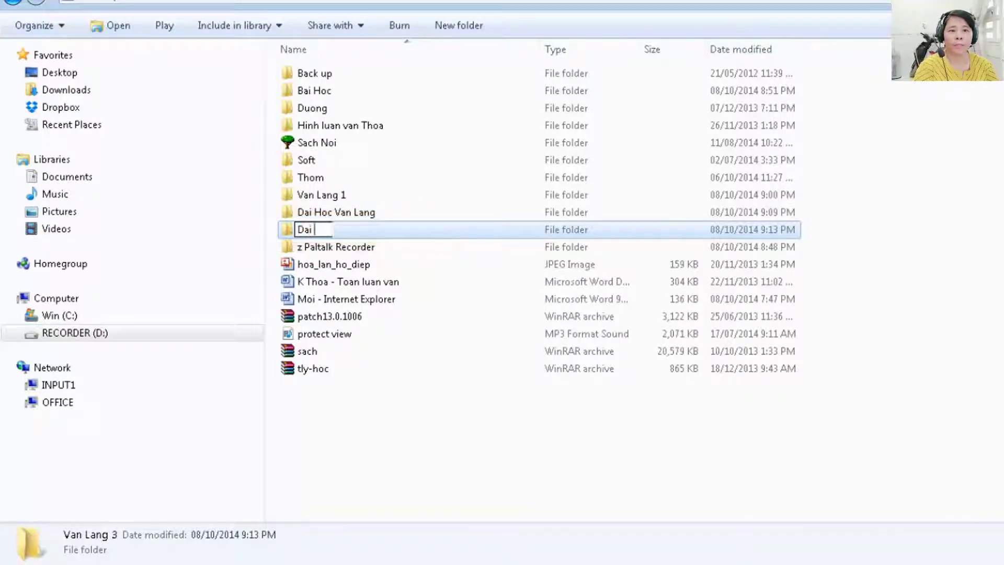
type("Hoc ")
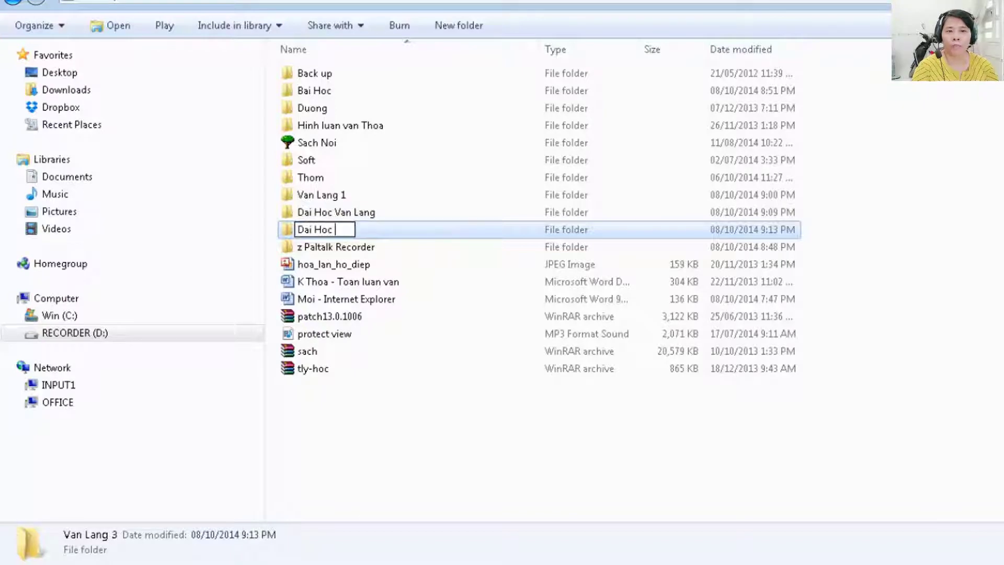
type("Dan ")
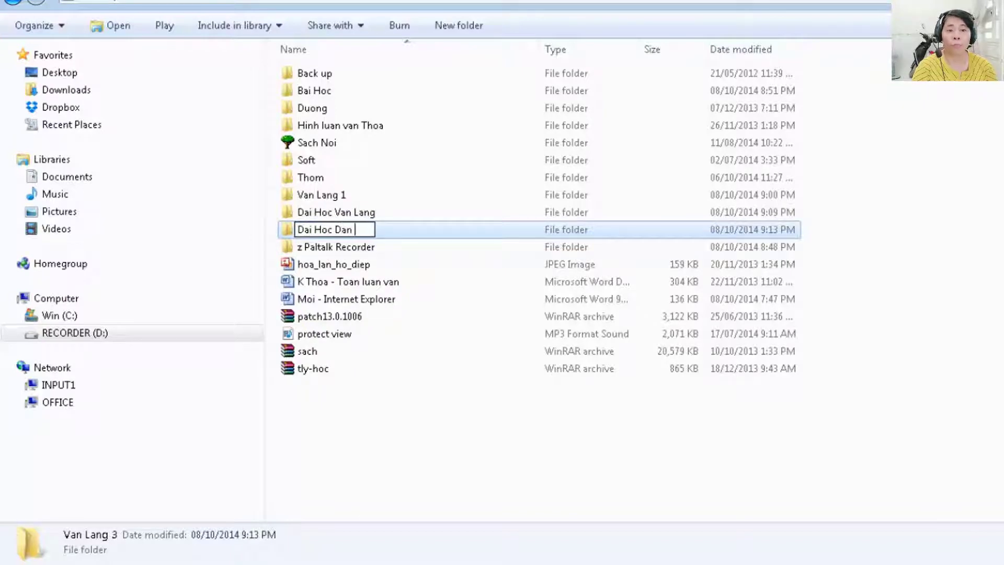
type("Lap")
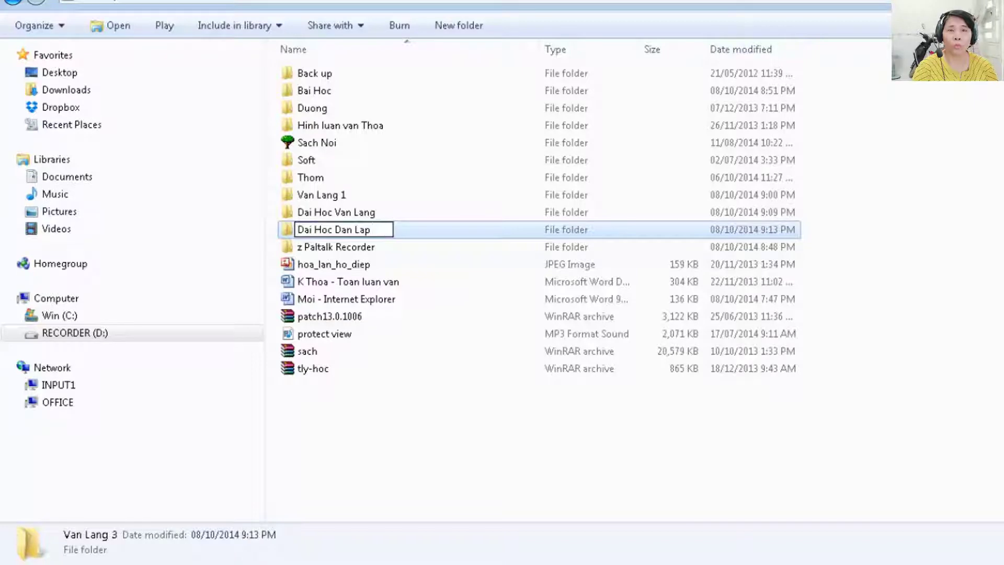
type(" Van")
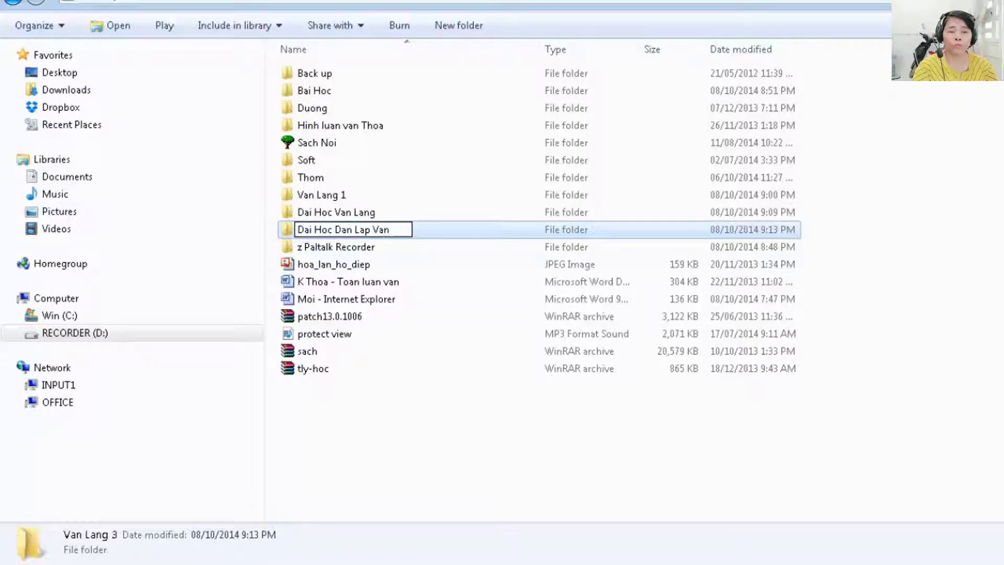
type(" Lang")
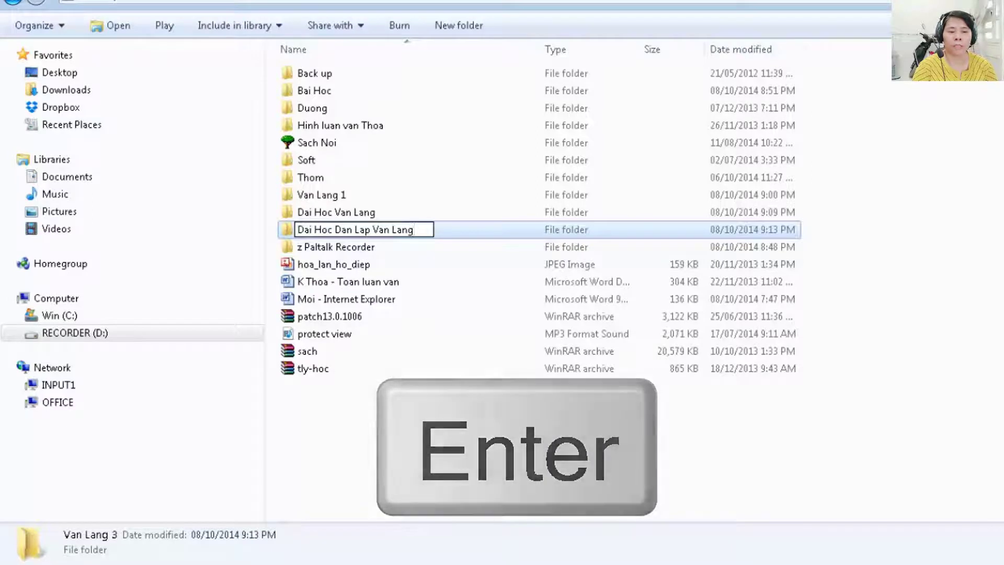
key("Return")
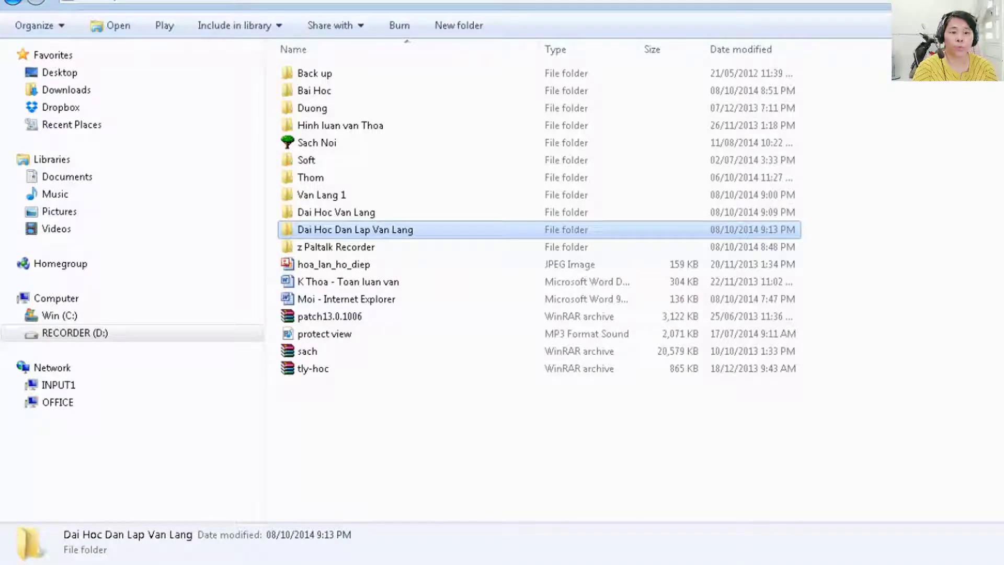
Step: Rename the Word document Moi - Internet Explorer as Internet Explorer
left_click(346, 299)
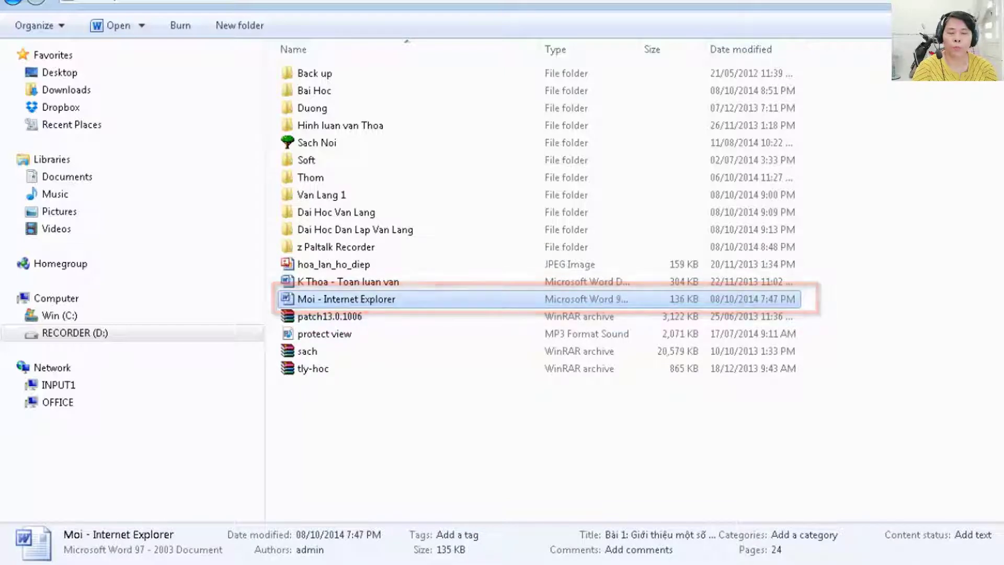
key("F2")
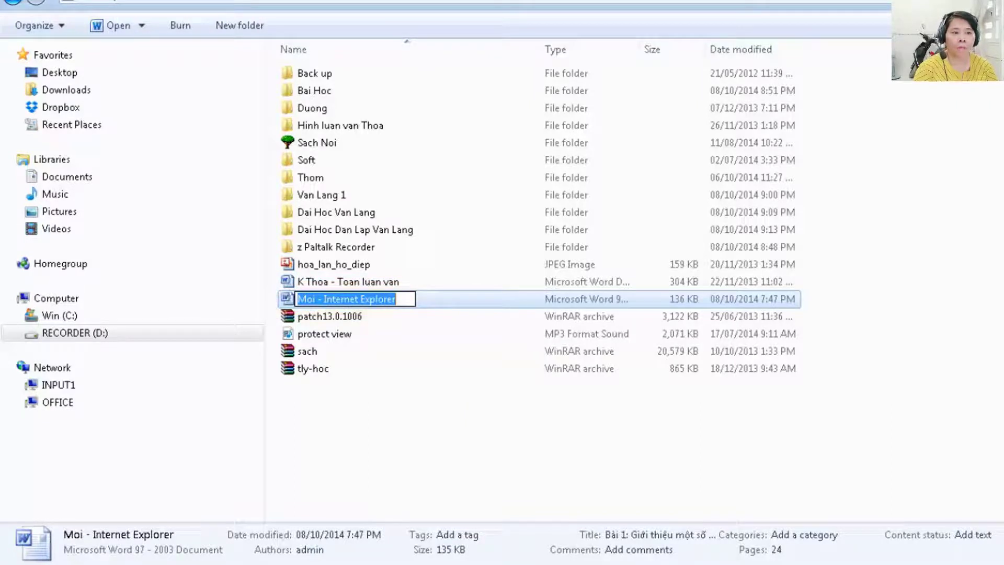
type("In")
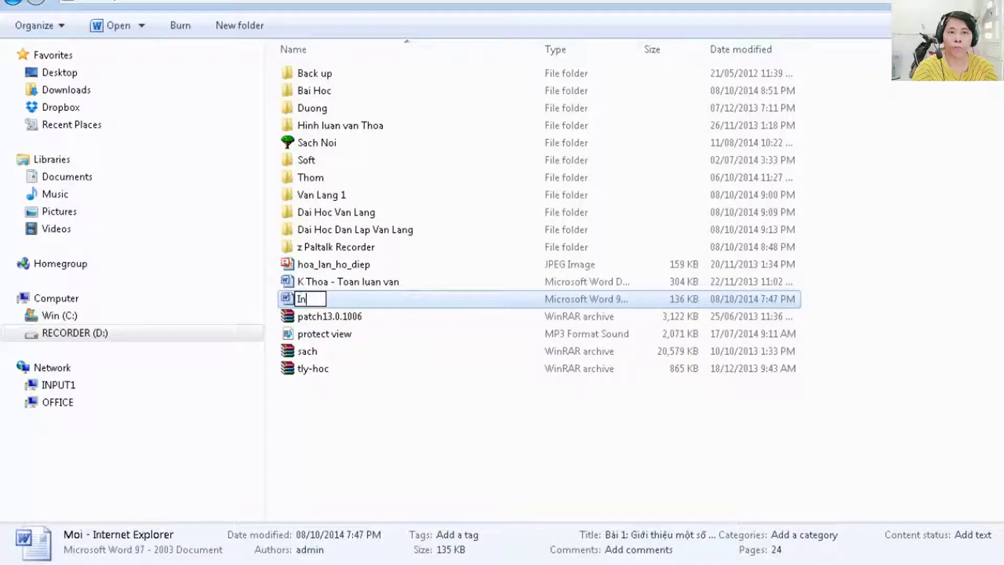
type("ternet ")
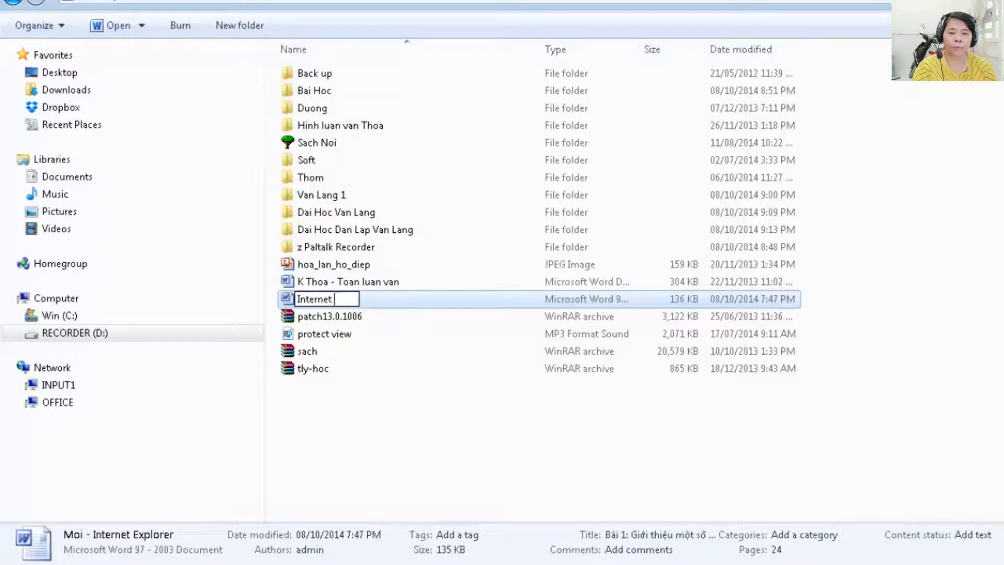
type("Explo")
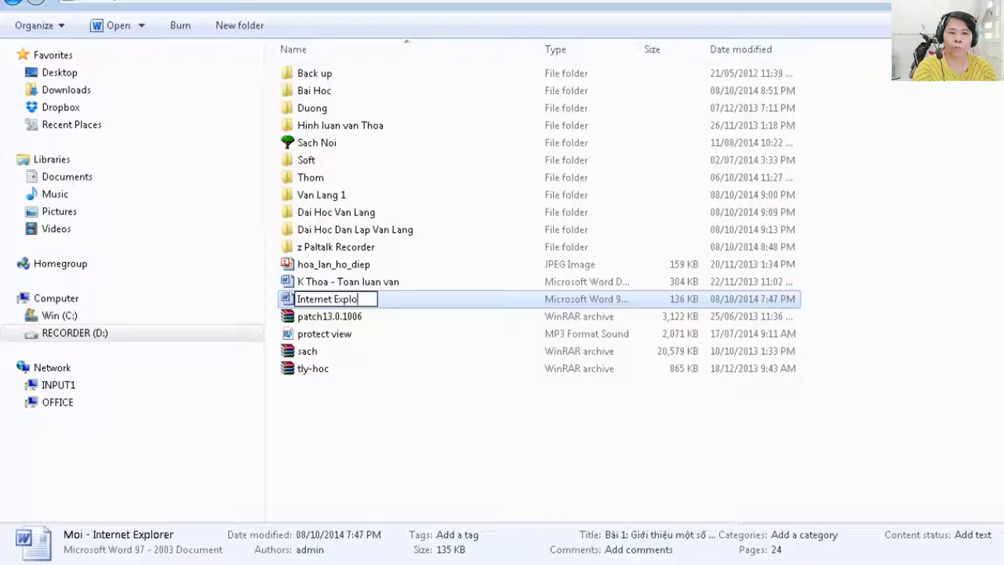
type("rer")
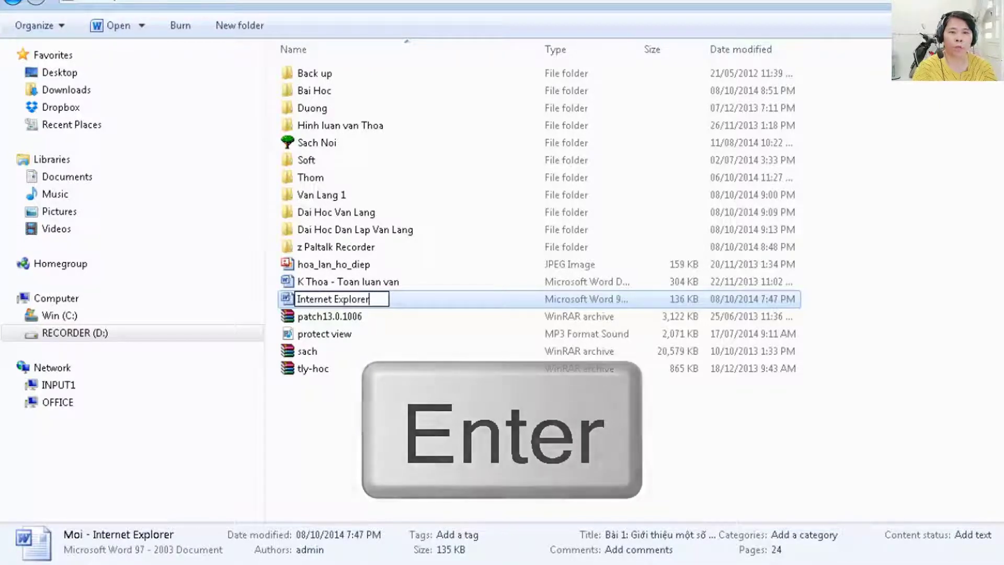
key("Return")
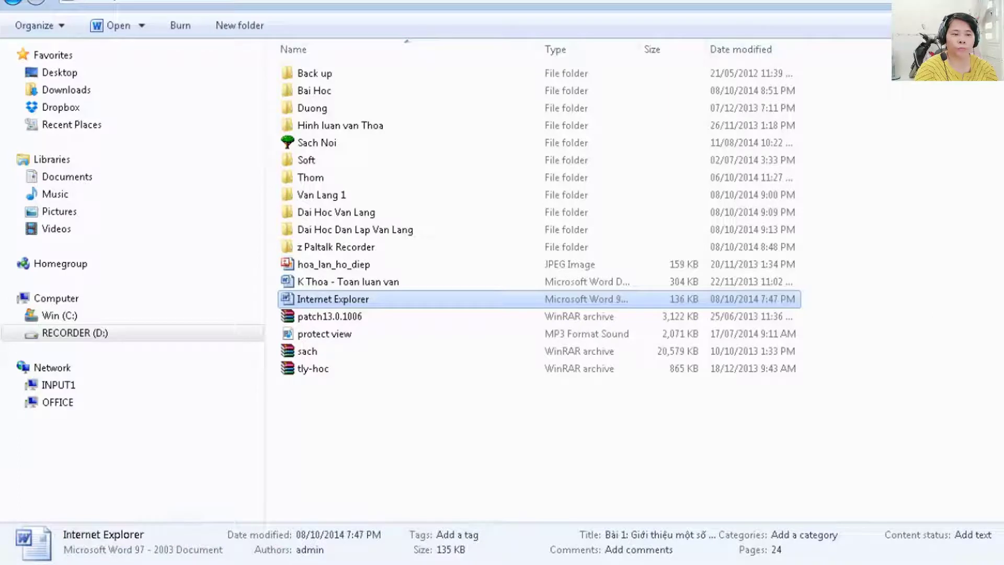
Step: Find the Van Lang 1 folder by its initial letter and move it to the Recycle Bin
key("ctrl+v")
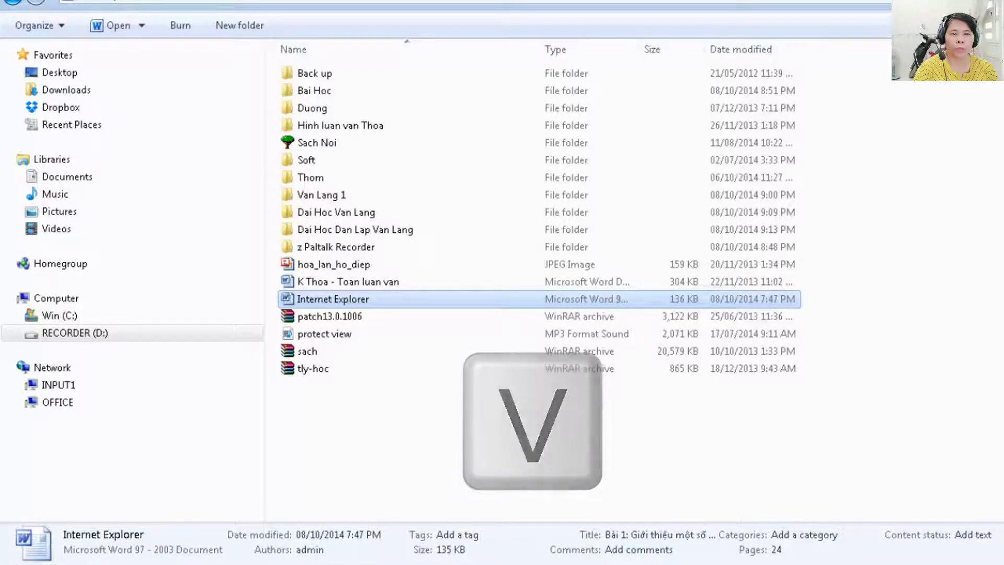
key("v")
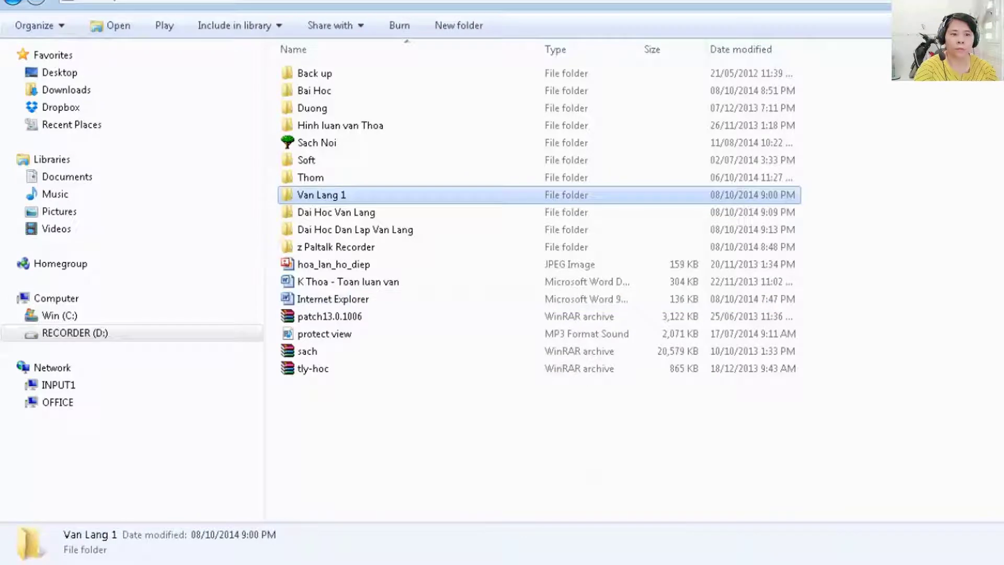
key("Delete")
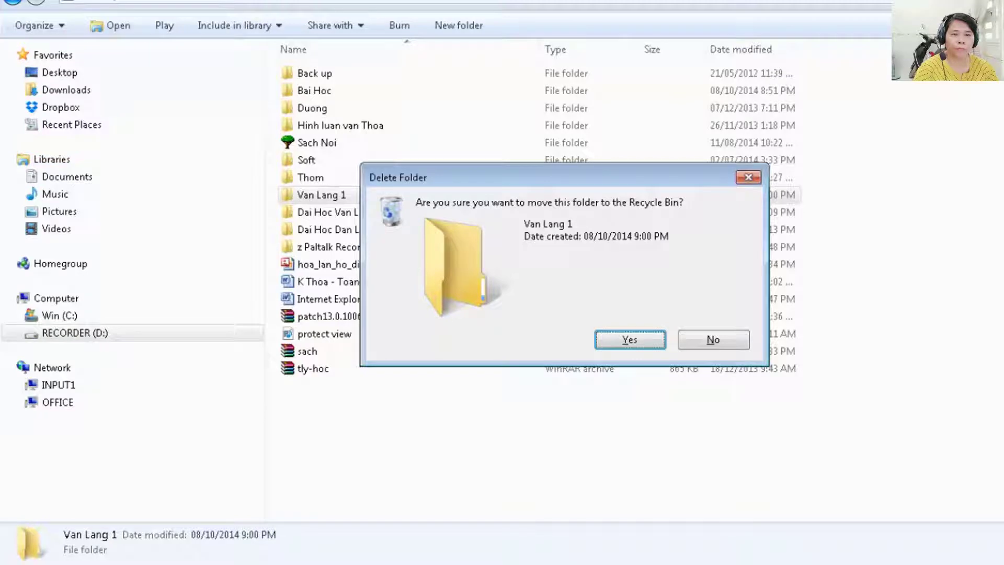
key("Escape")
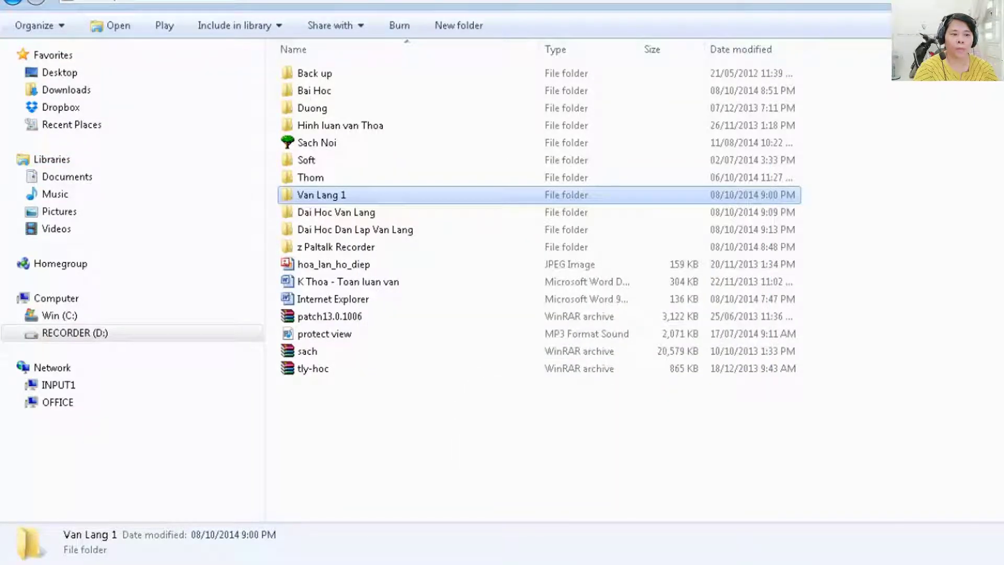
key("Delete")
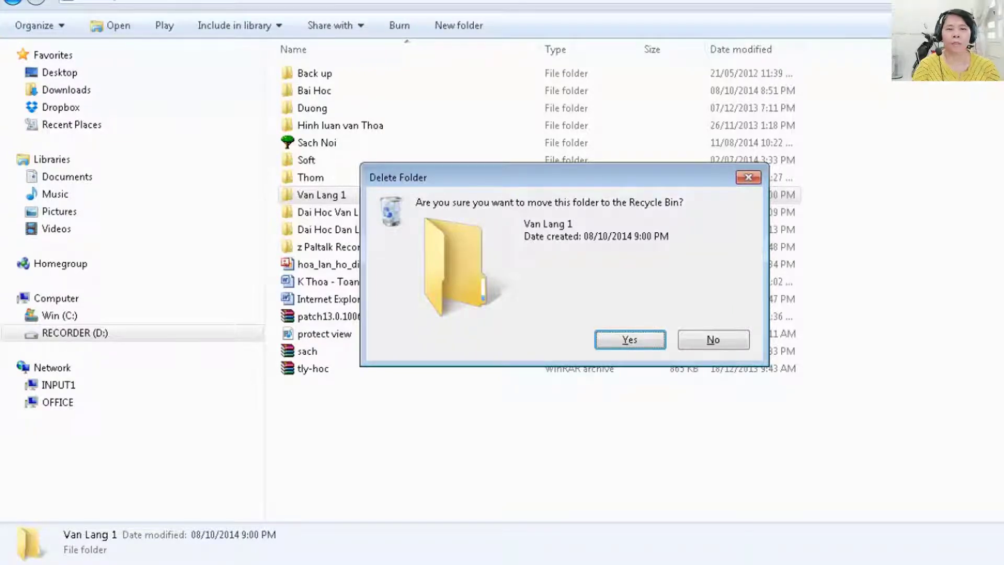
key("Return")
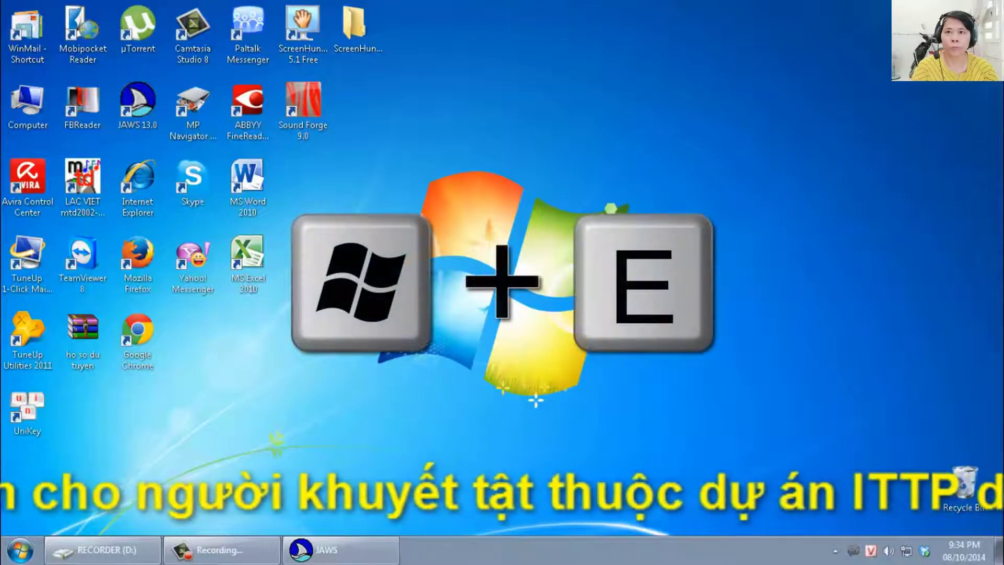
Step: Open another file browser window and go to the D: drive by entering d: as its address
key("super+e")
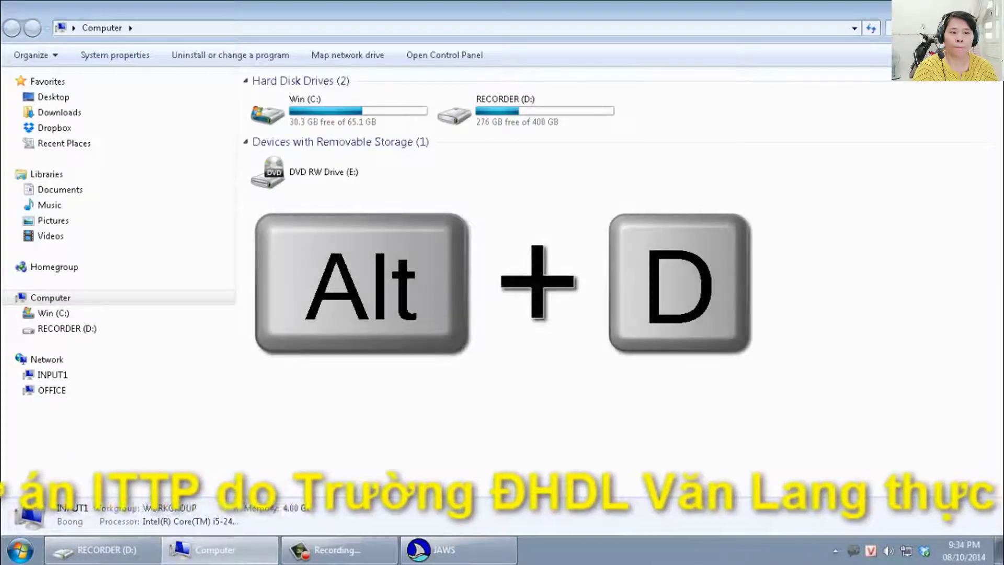
key("alt+d")
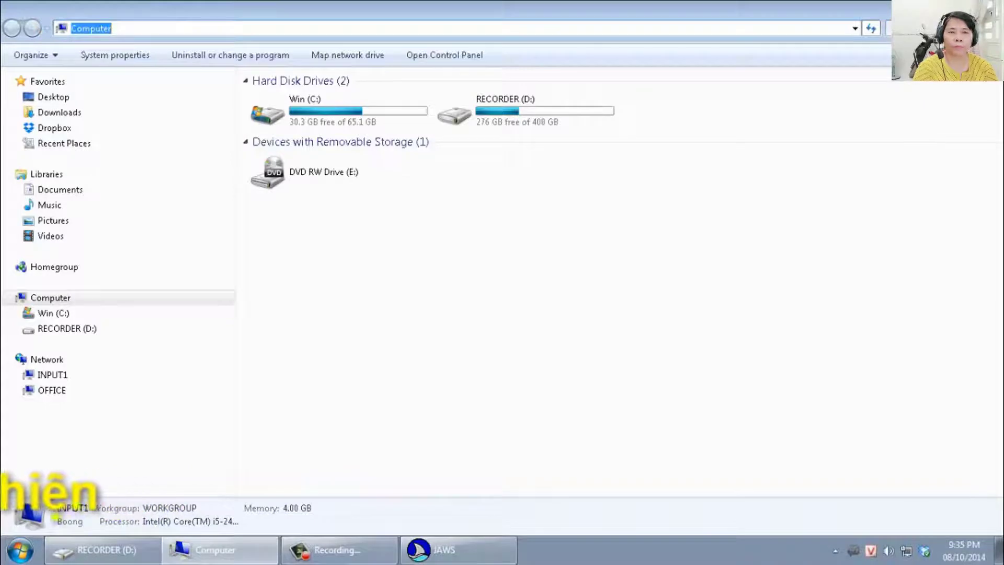
type("d:")
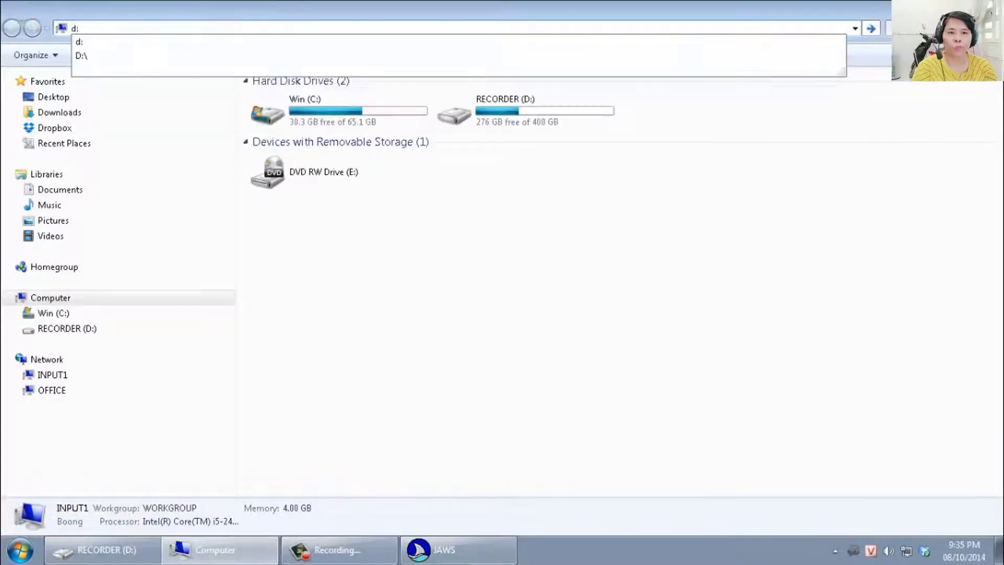
key("Return")
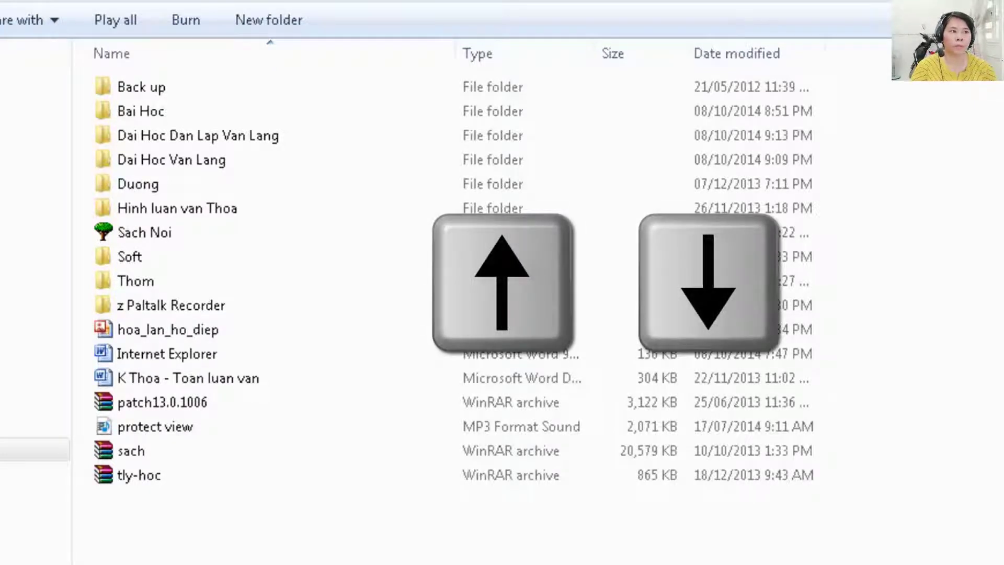
Step: Move the selection down to Dai Hoc Van Lang, return to the first folder, and move down to Dai Hoc Dan Lap Van Lang
key("Down")
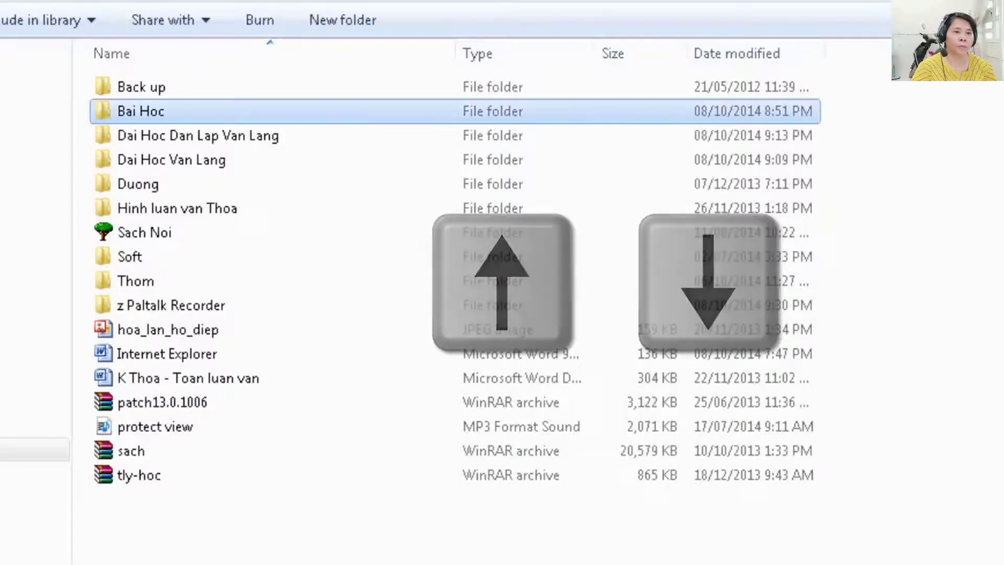
key("Down")
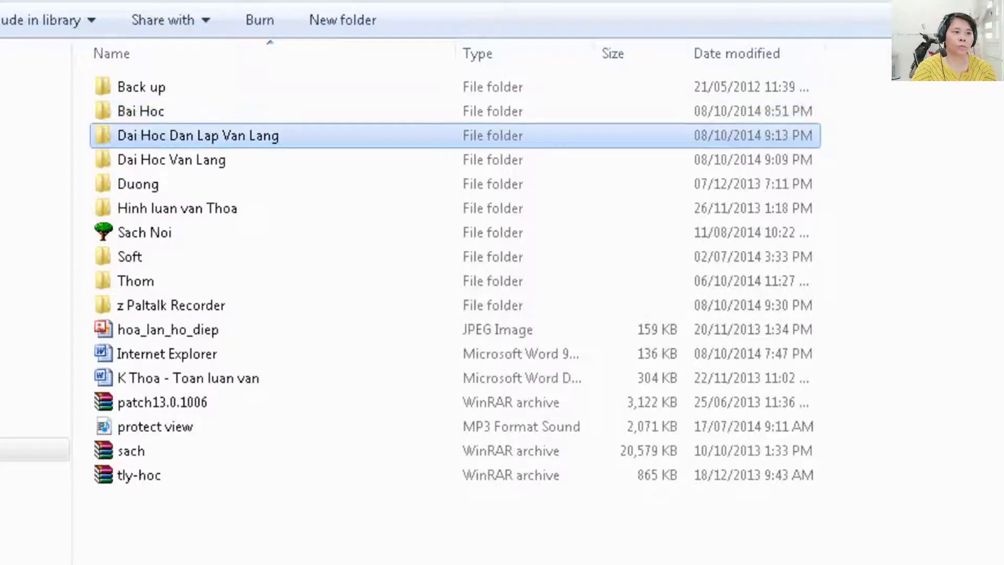
key("Down")
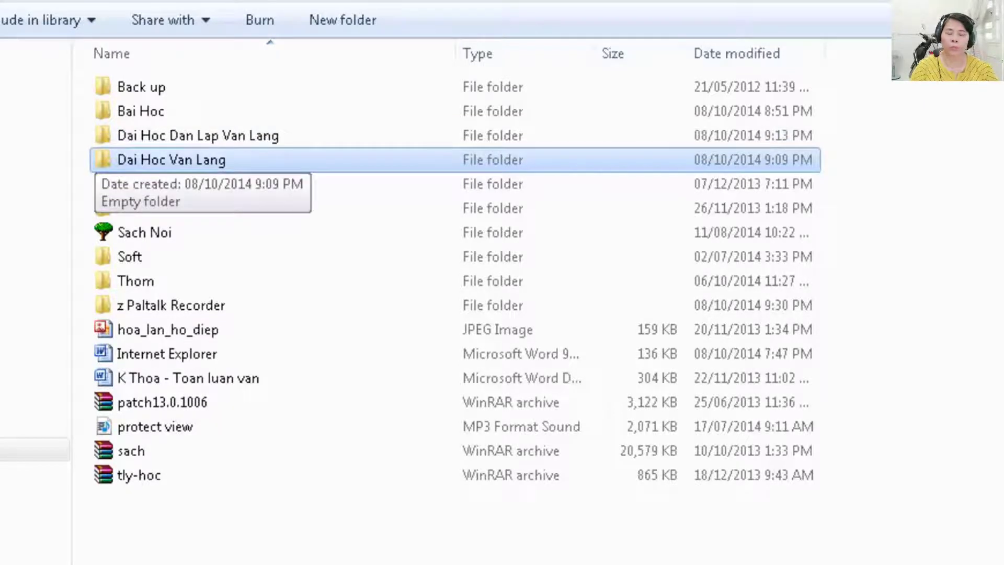
key("Home")
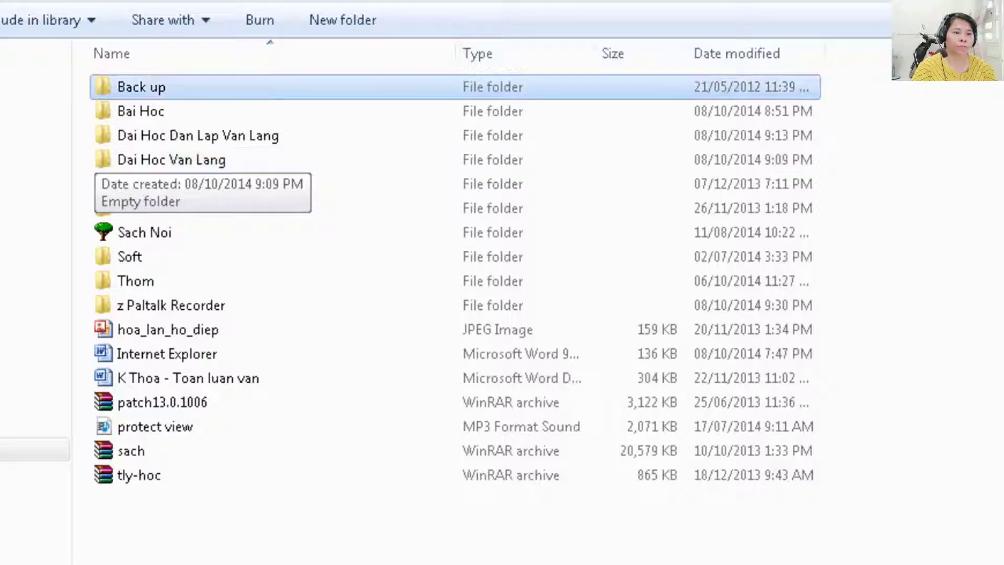
key("Down")
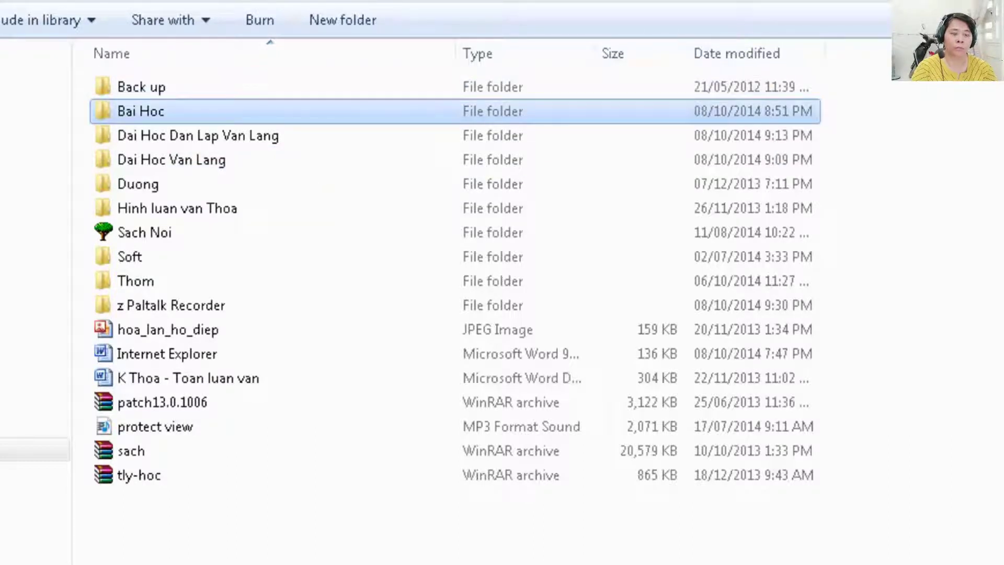
key("Down")
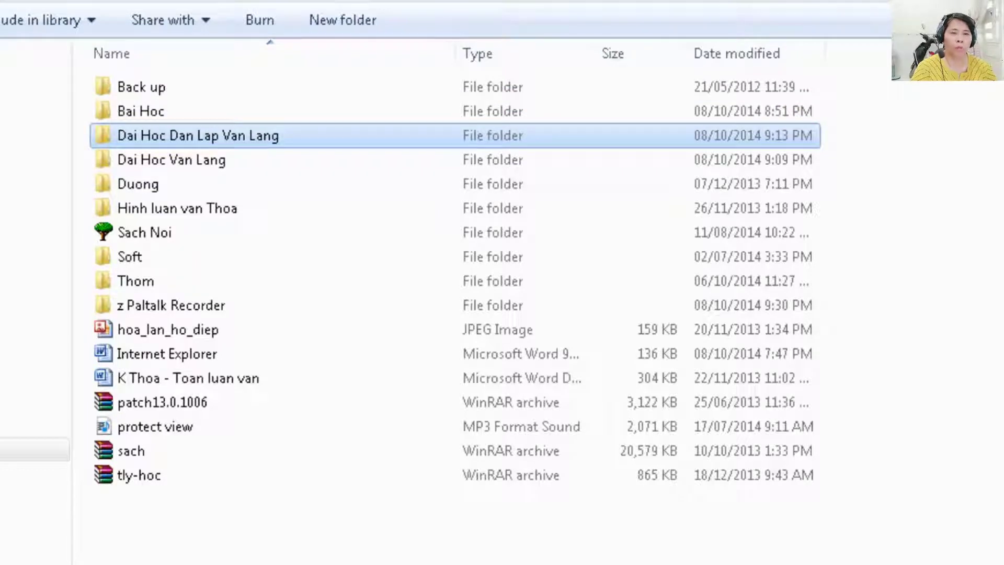
Step: Find the Soft folder by its initial letter and extend the selection downward through the Internet Explorer document
key("s")
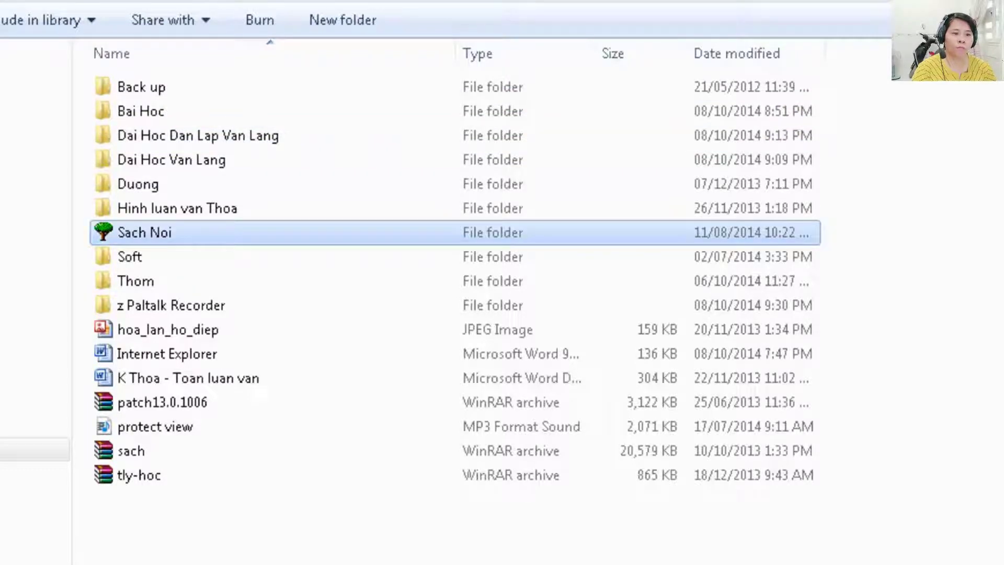
key("s")
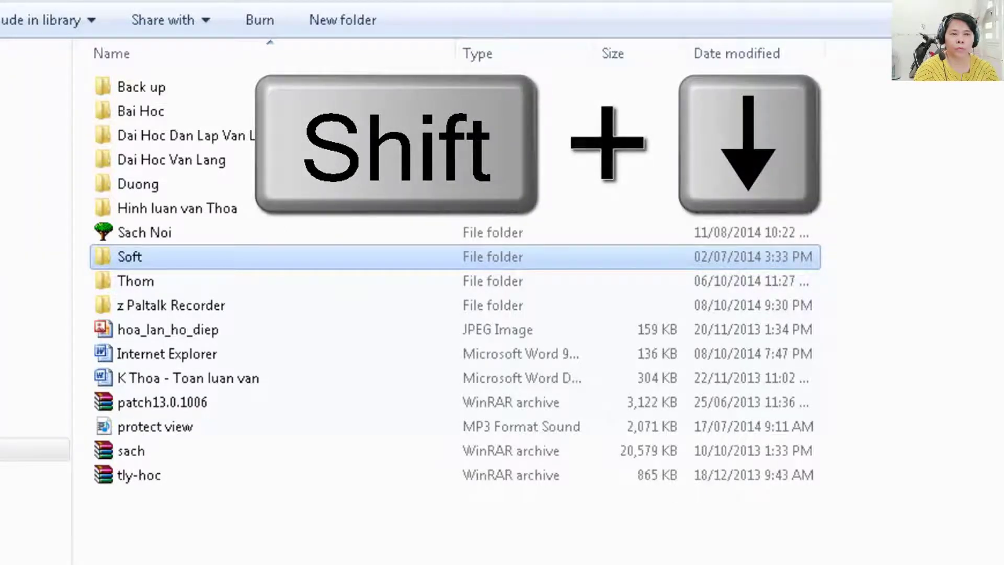
key("shift+Down")
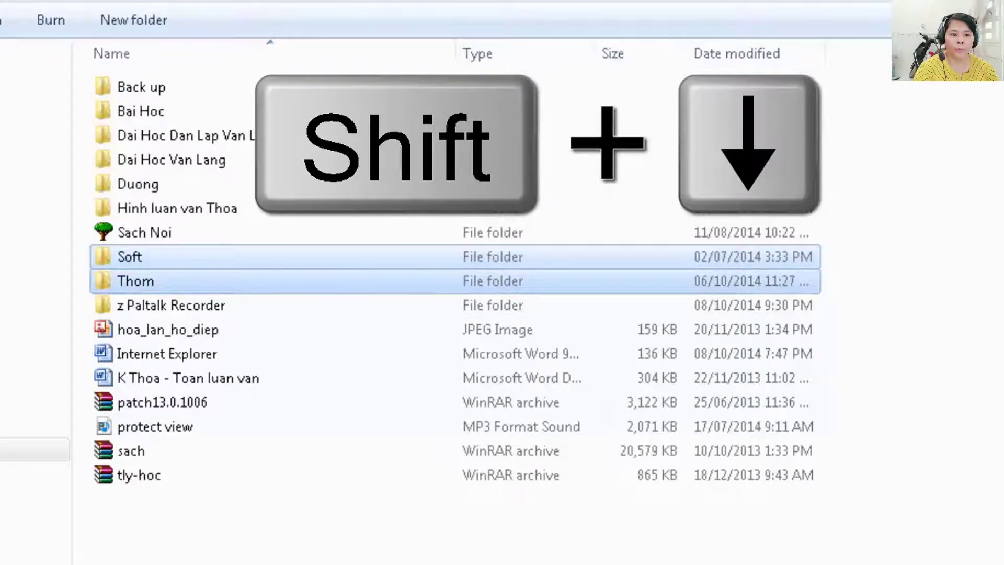
key("shift+Down")
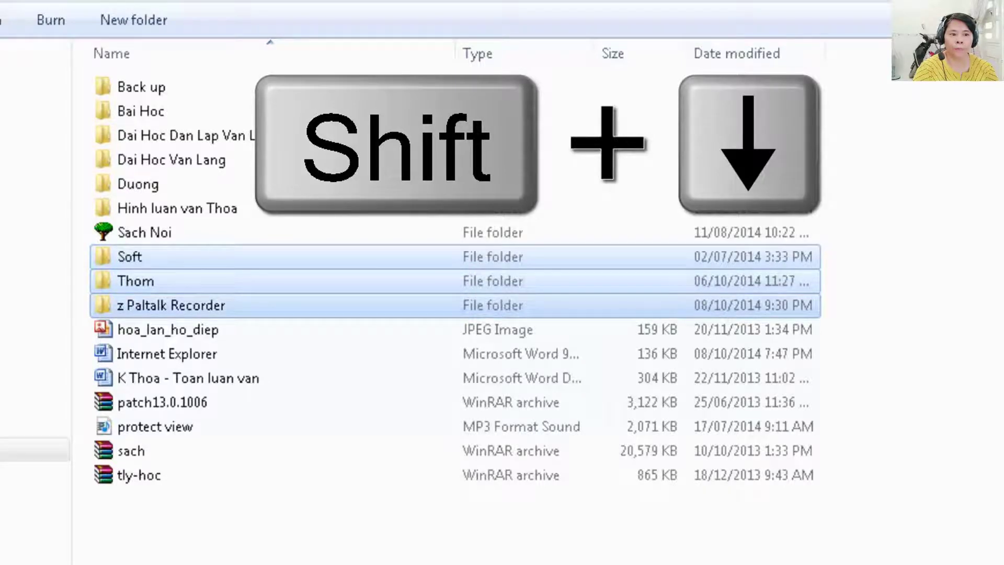
key("shift+Down")
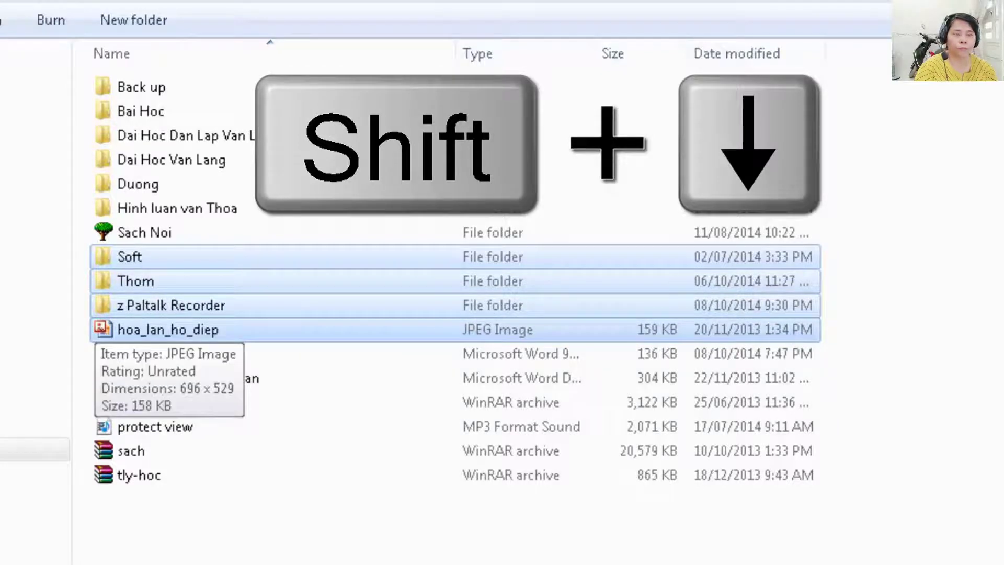
key("shift+Down")
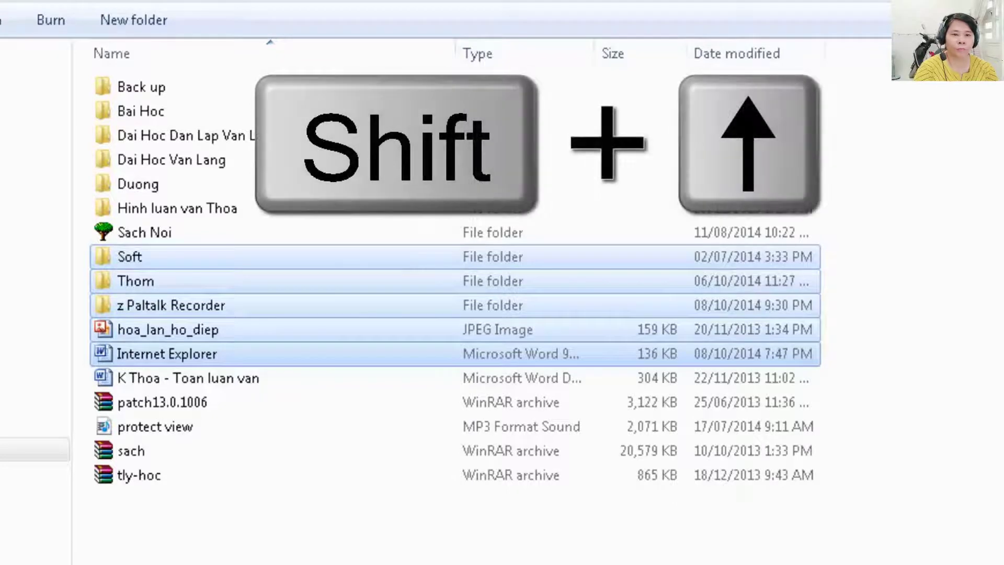
Step: Shrink the selection upward from the Internet Explorer document until only the Soft folder is selected
key("shift+Up")
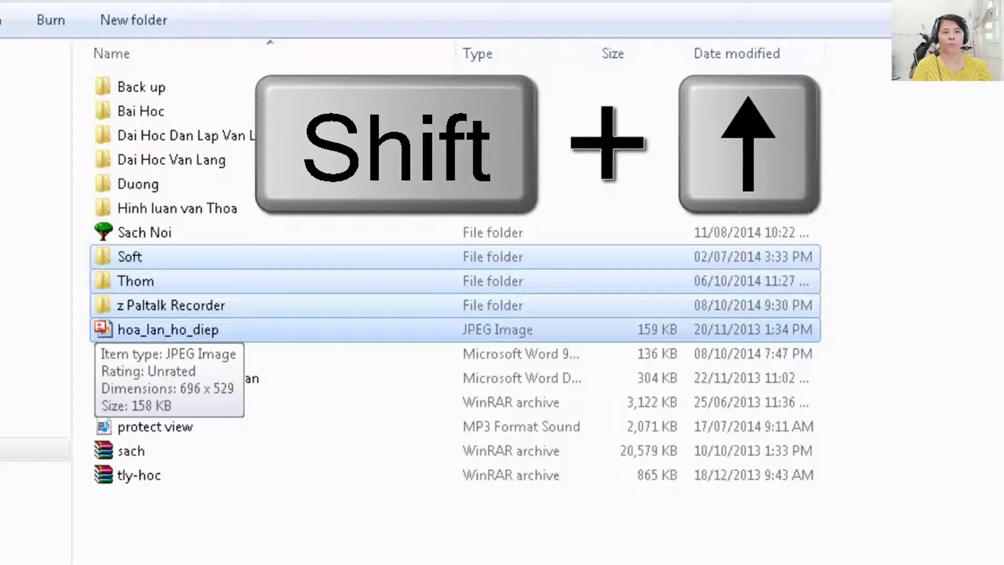
key("shift+Up")
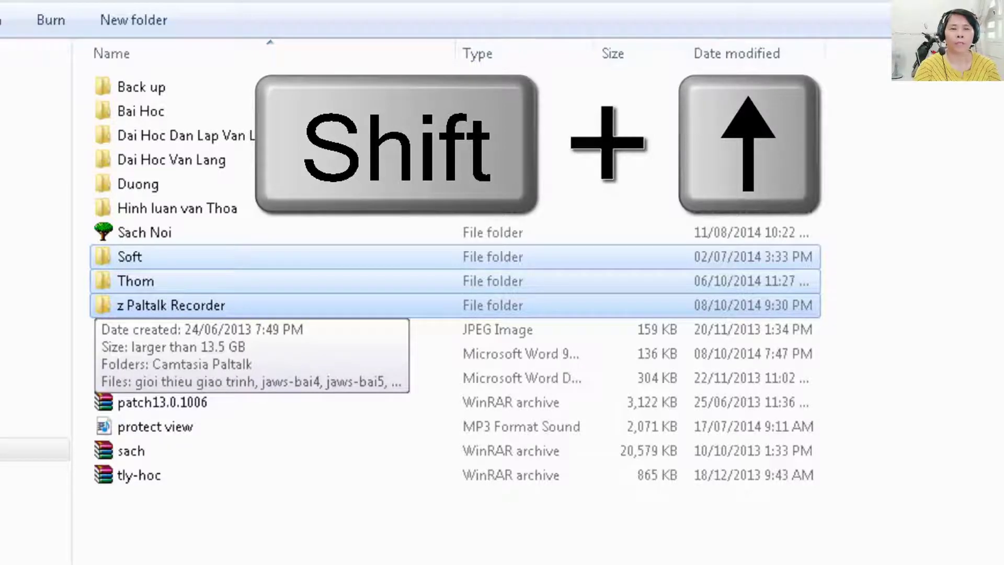
key("shift+Up")
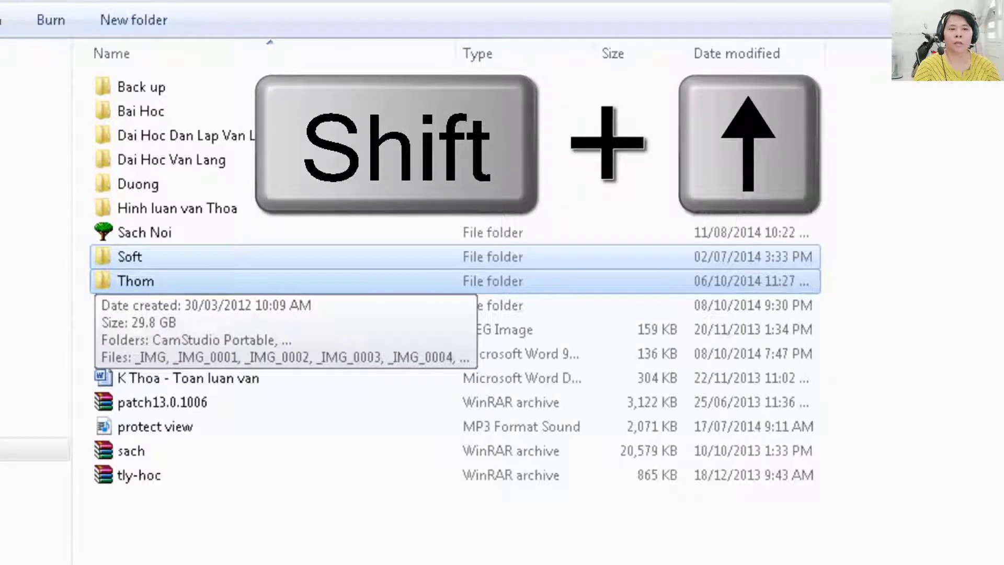
key("shift+Up")
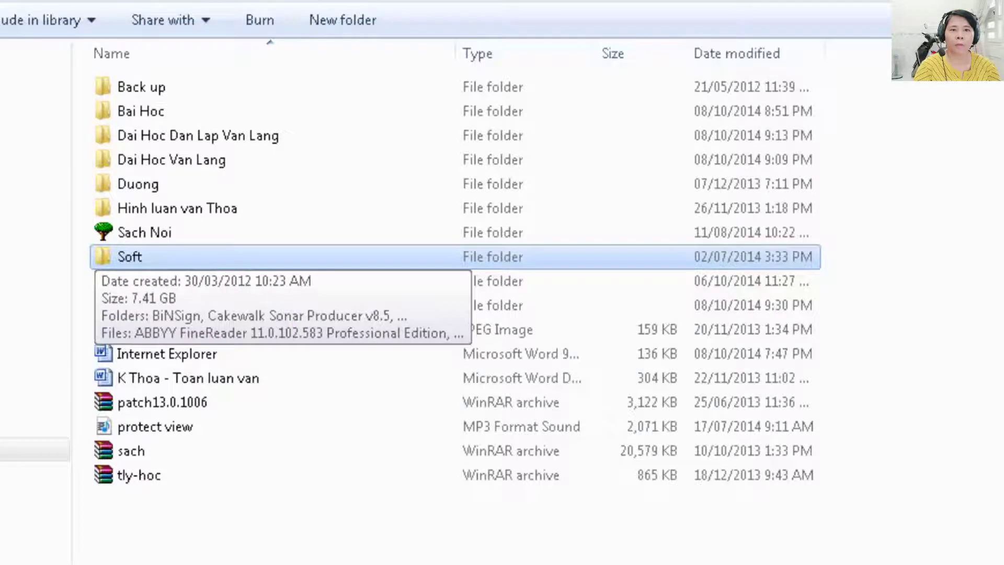
Step: Find the Internet Explorer document by its initial letter and extend the selection upward through the Thom folder
key("i")
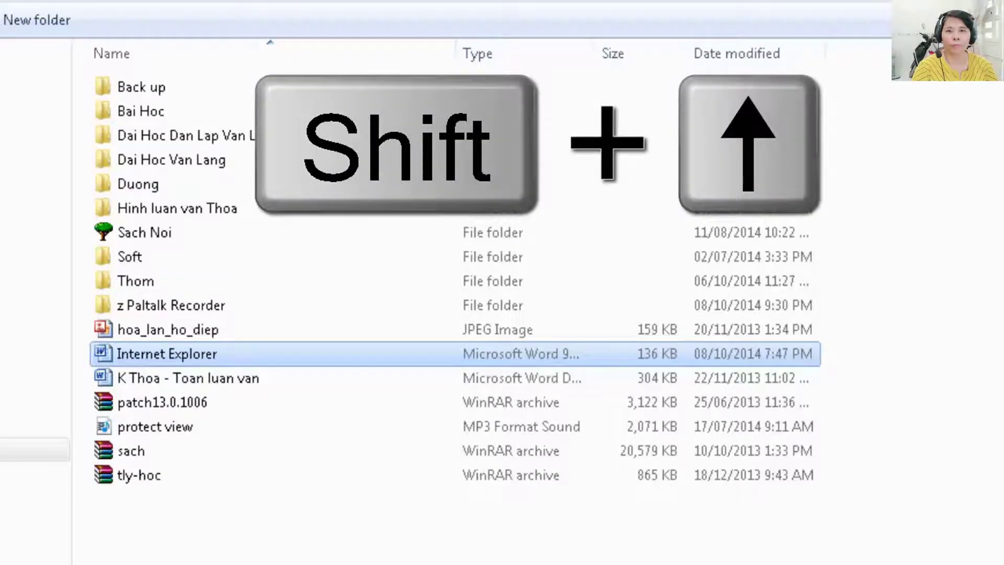
key("shift+Up")
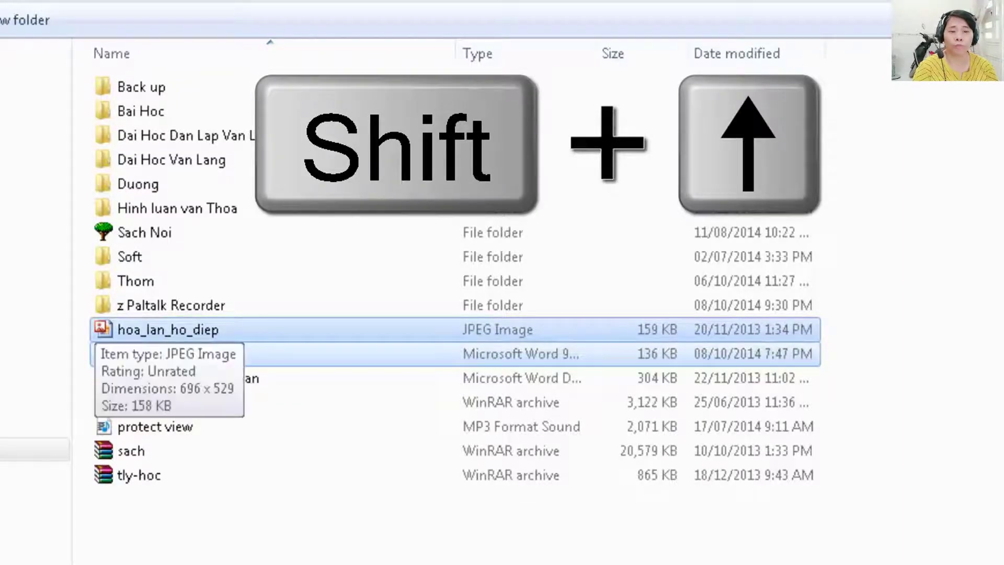
key("shift+Up")
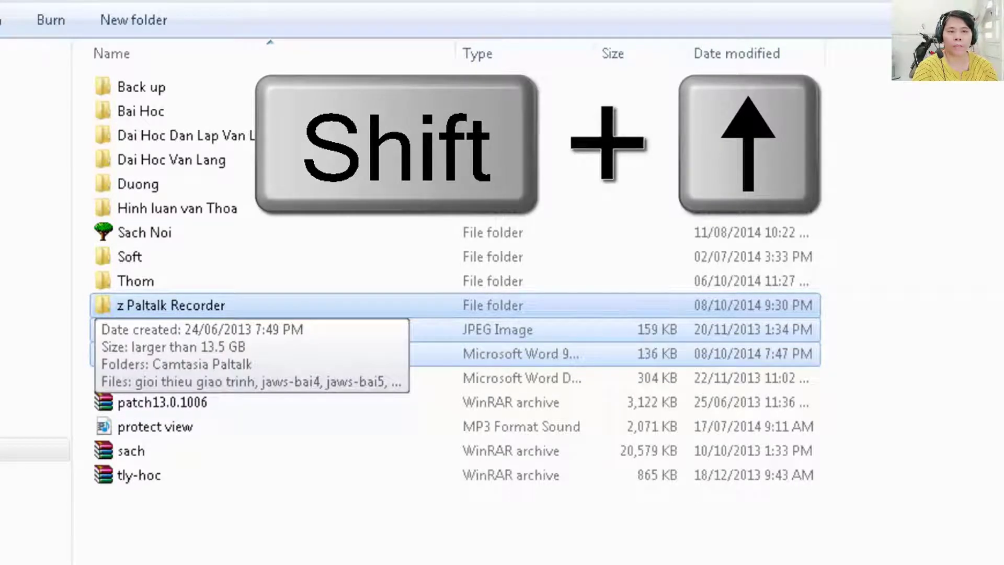
key("shift+Up")
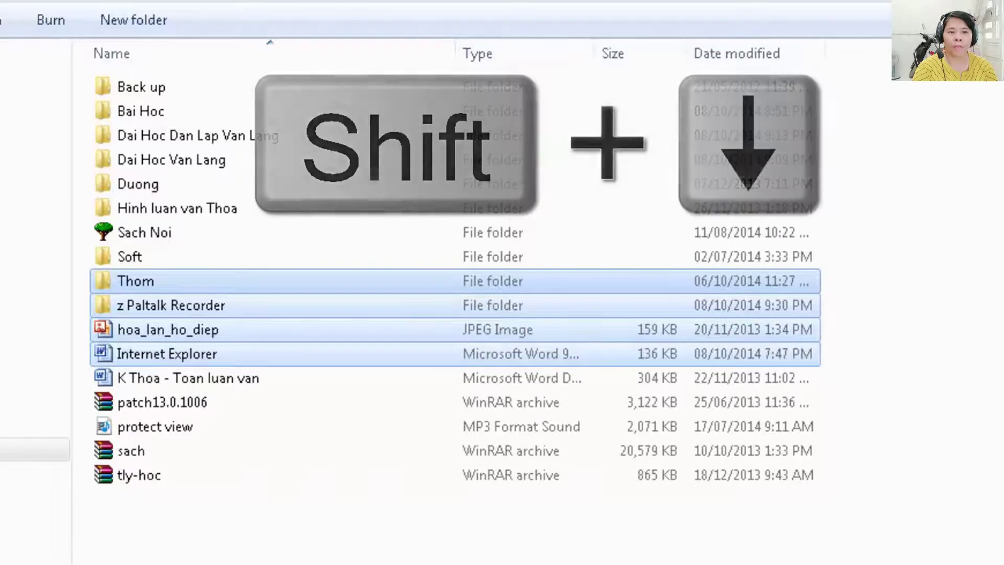
Step: Shrink the selection downward from the Thom folder until only the Internet Explorer document is selected
key("shift+Down")
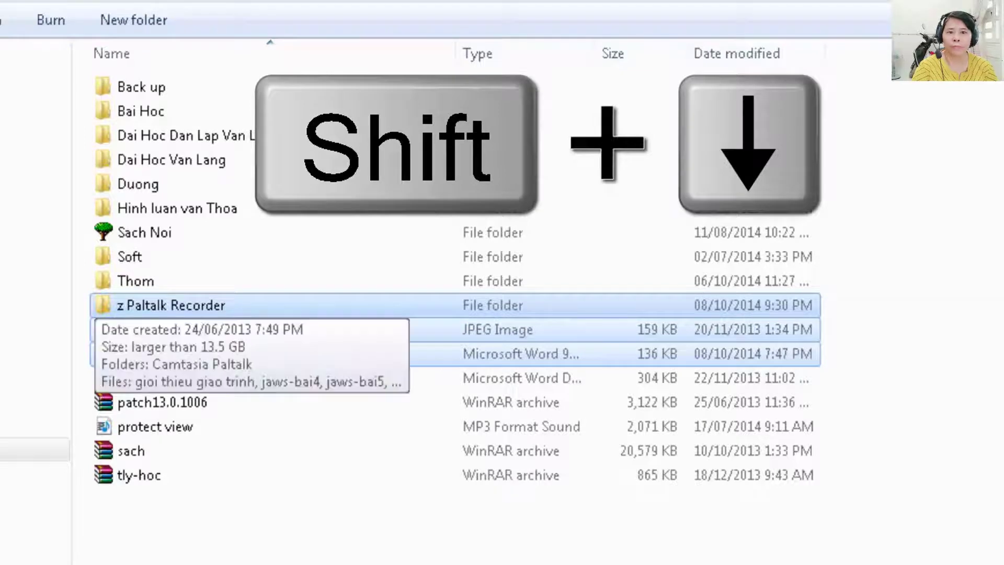
key("shift+Down")
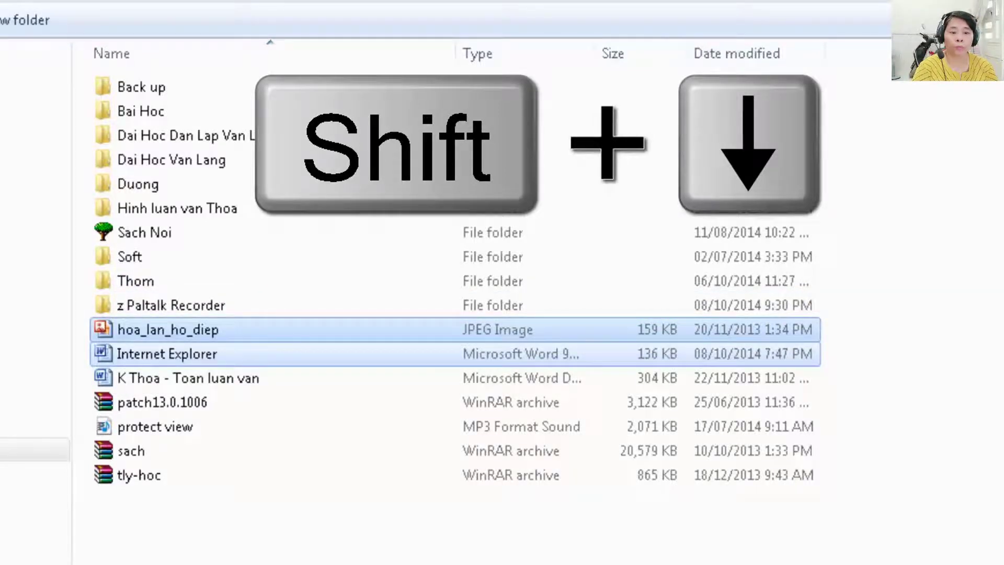
key("shift+Down")
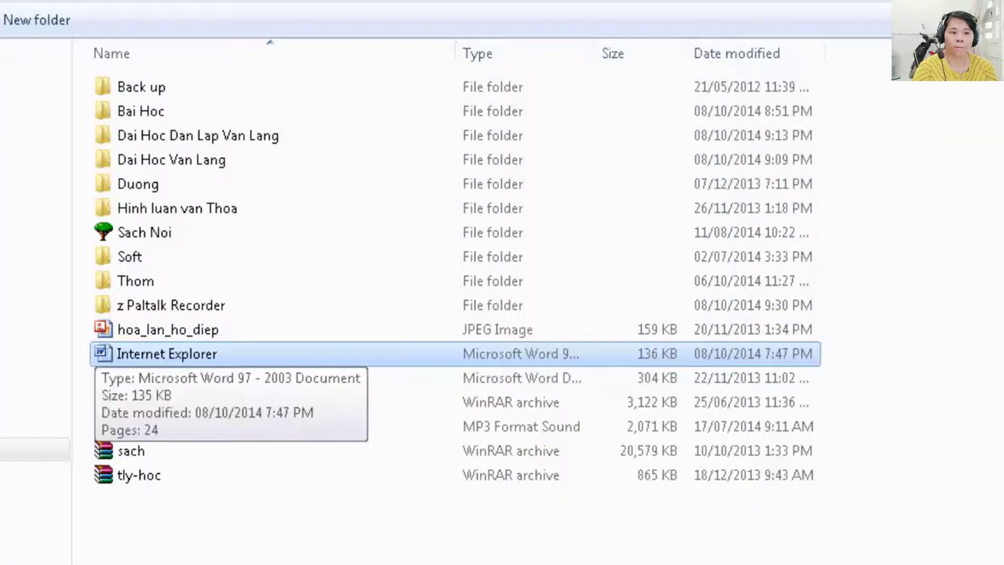
Step: Keep the Internet Explorer document selected and add the hoa_lan_ho_diep image to the selection individually
key("ctrl")
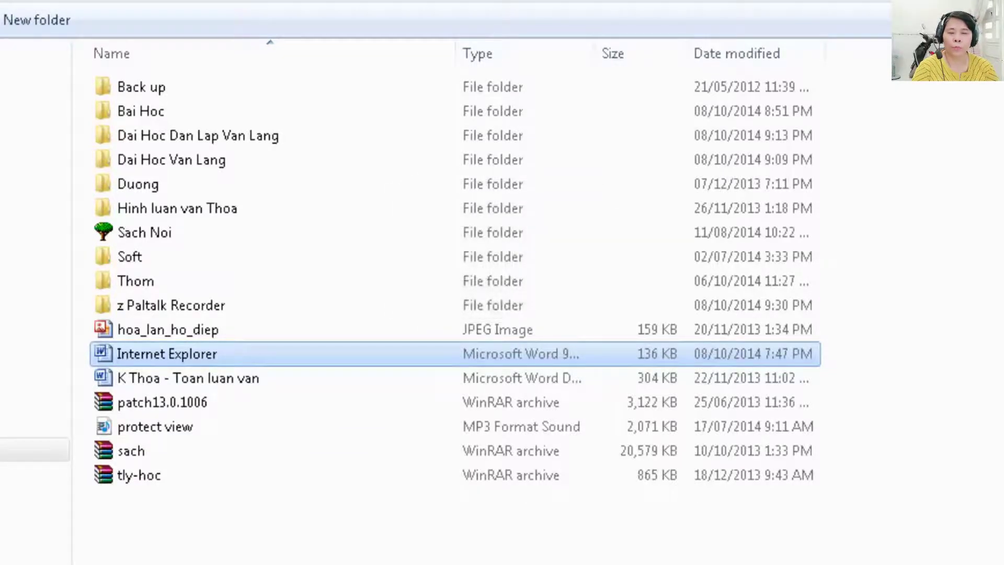
key("space")
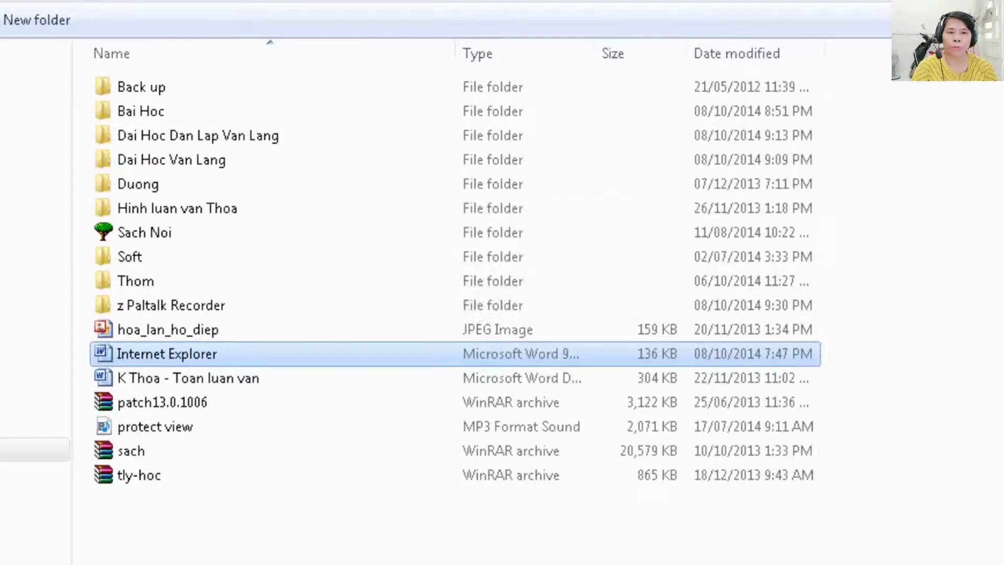
key("ctrl")
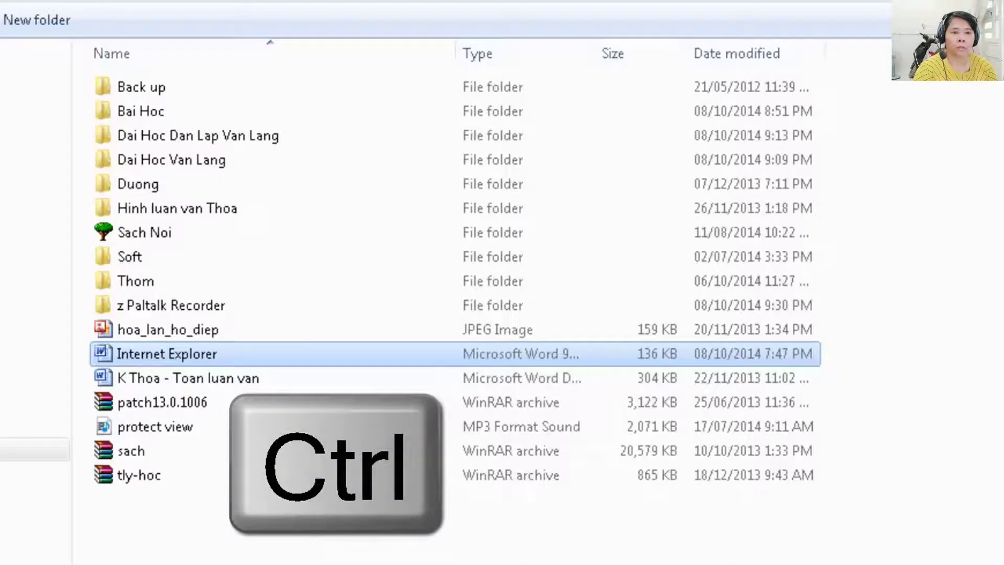
key("ctrl+Up")
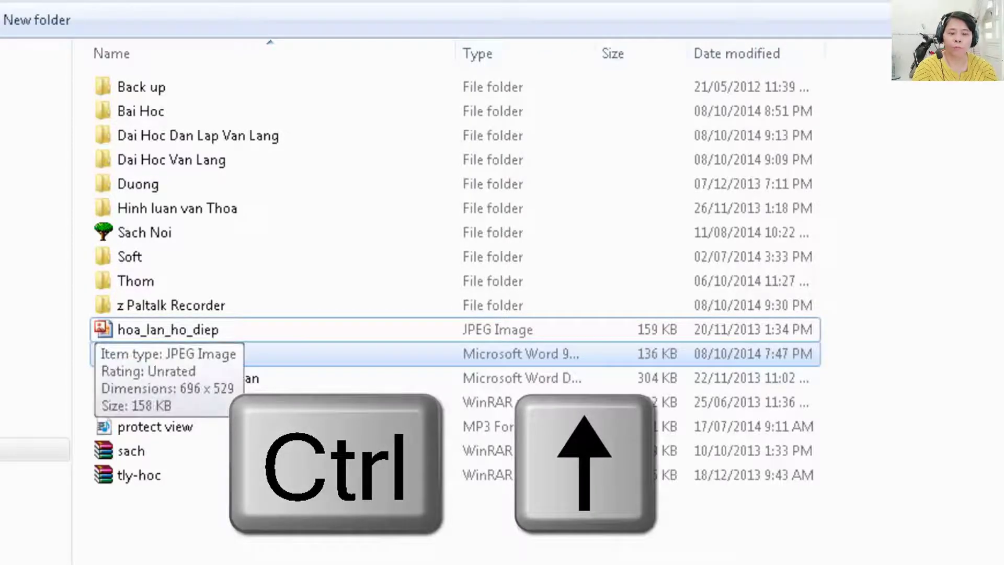
key("ctrl+space")
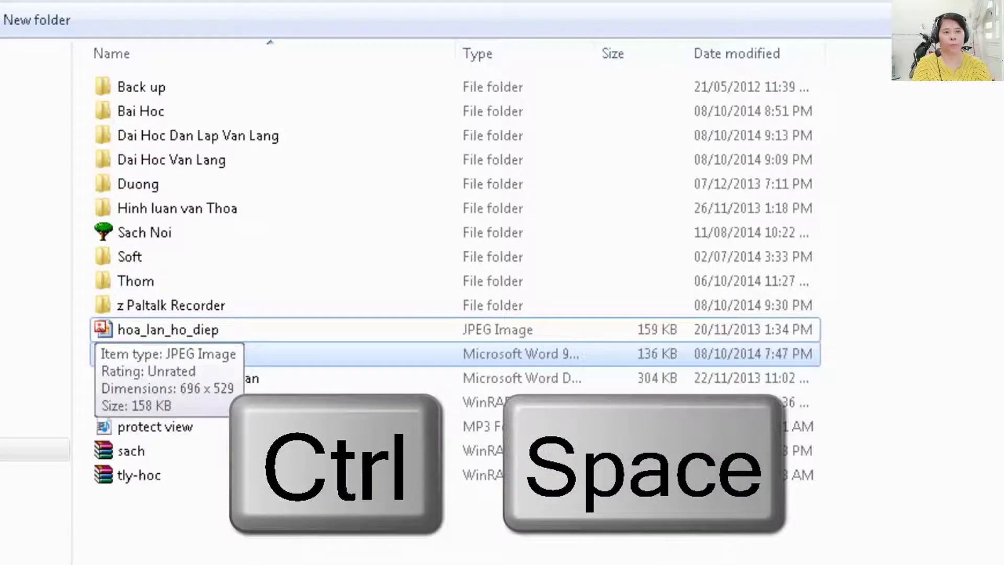
key("ctrl+space")
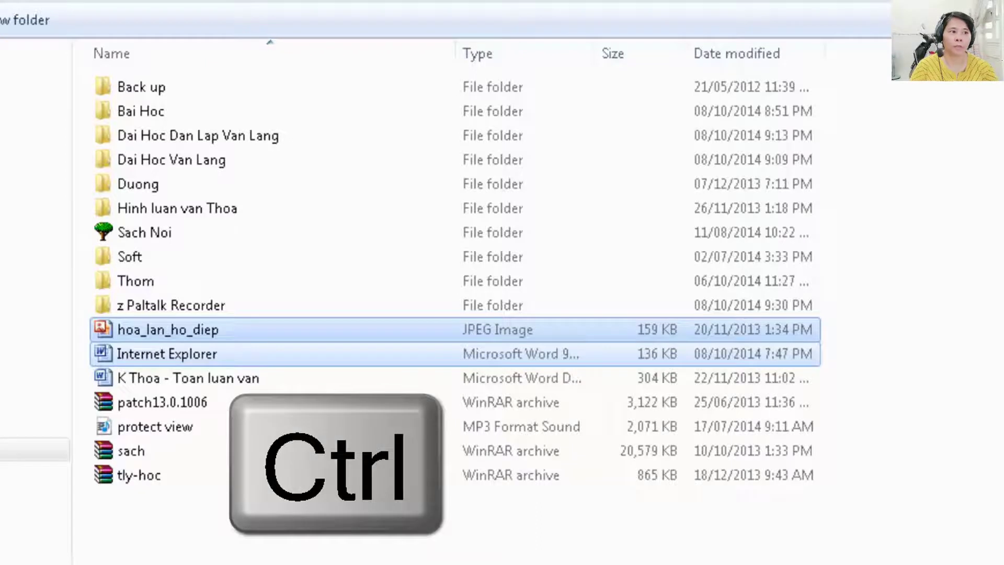
Step: Add the non-adjacent Sach Noi folder to the selection, skipping the folders between it and hoa_lan_ho_diep
key("ctrl+Up")
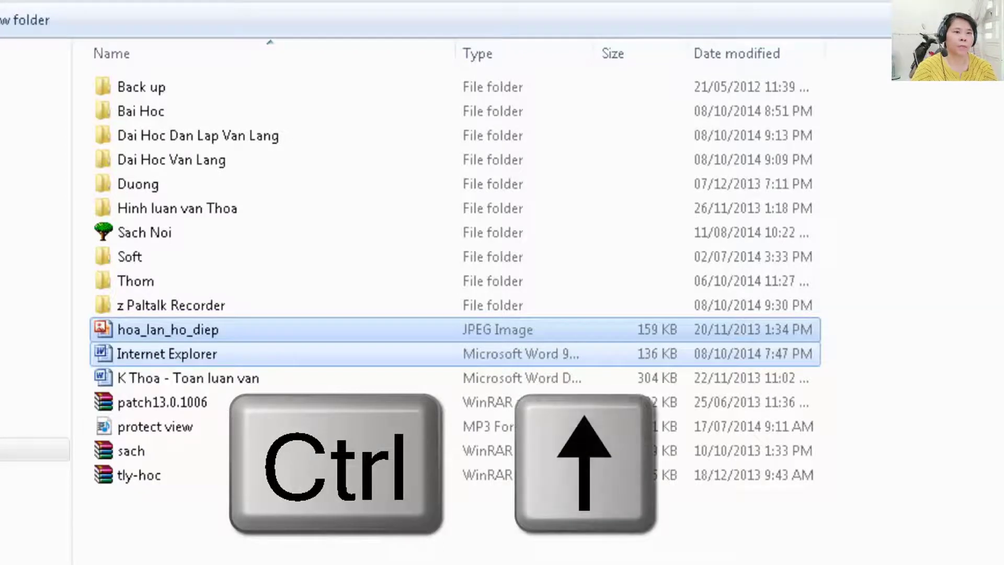
key("ctrl+Up")
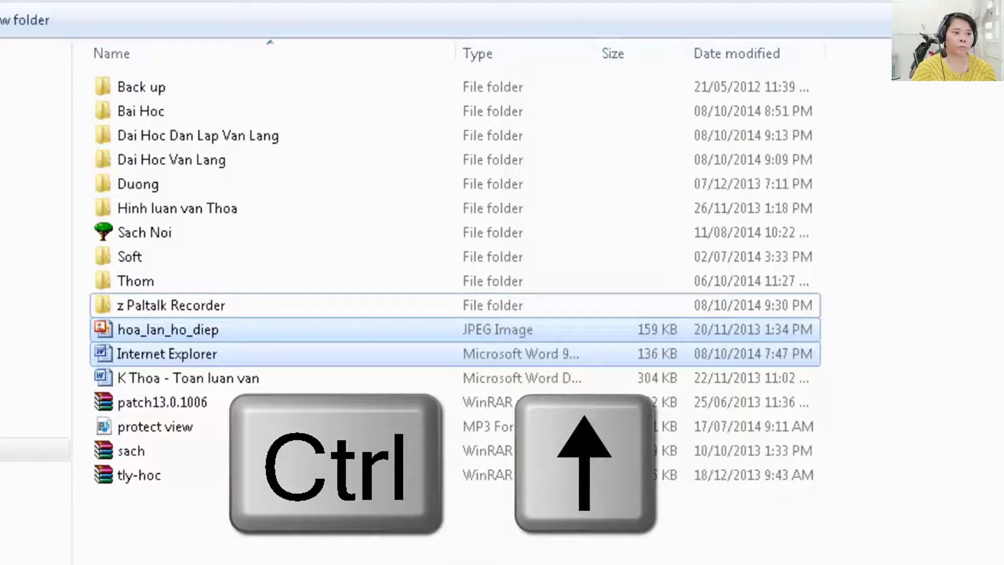
key("ctrl+Up")
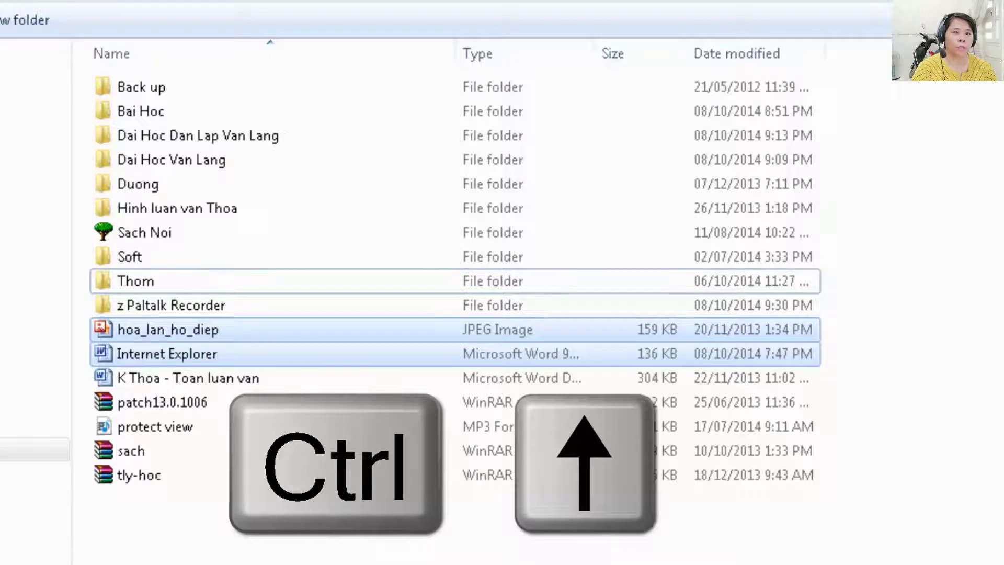
key("ctrl+Up")
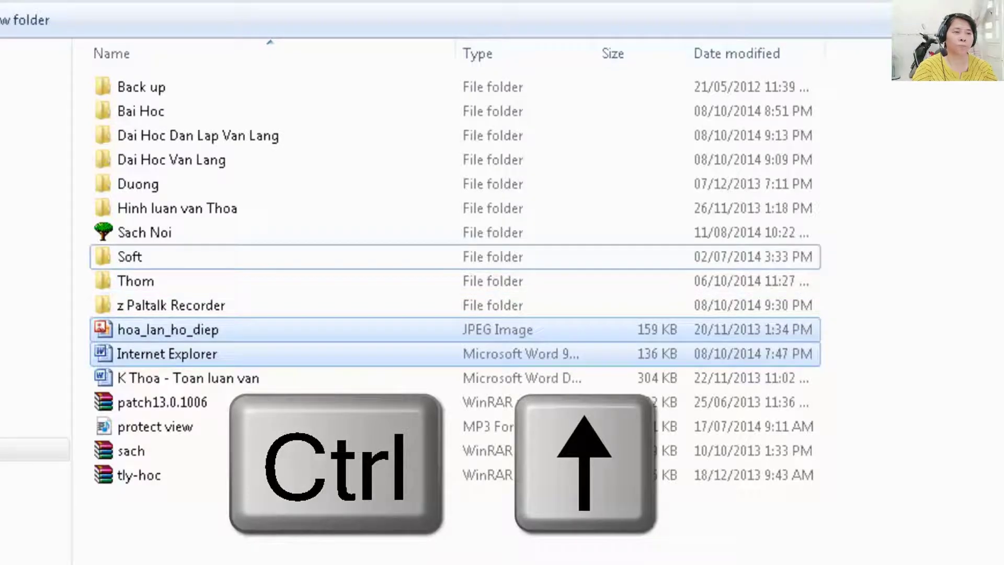
key("ctrl+Up")
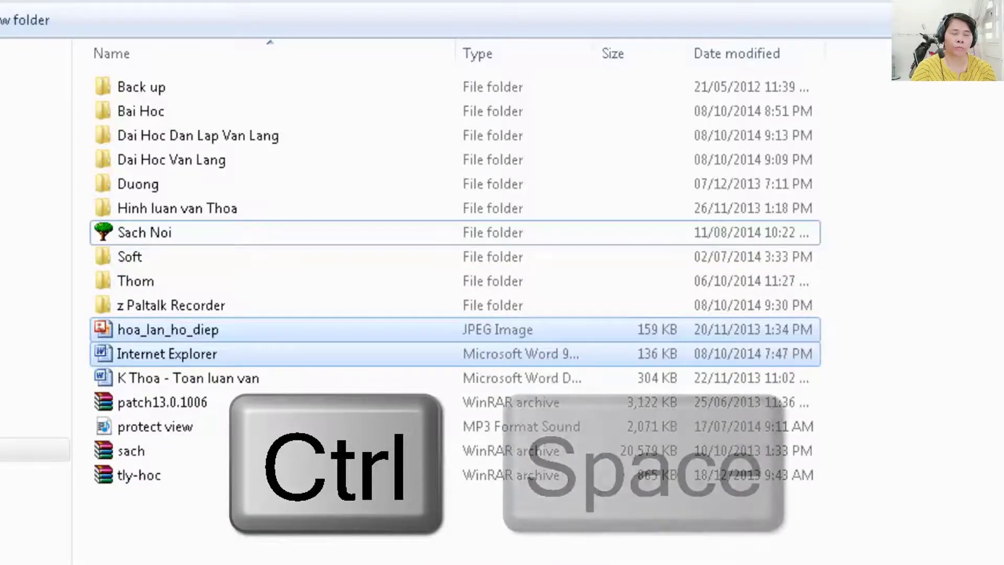
key("ctrl+space")
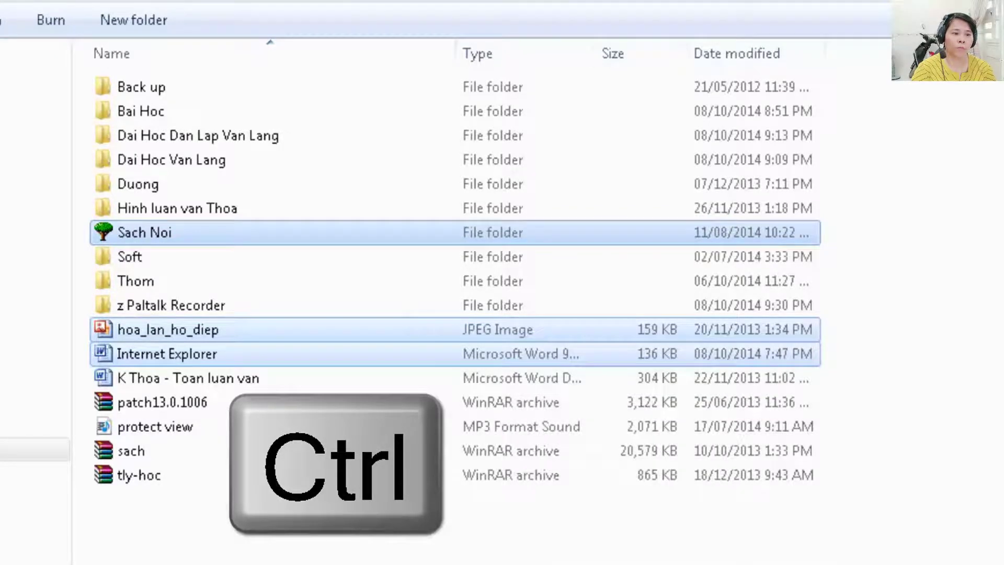
Step: Add the non-adjacent Dai Hoc Van Lang folder to the selection, skipping Hinh luan van Thoa and Duong
key("ctrl+Up")
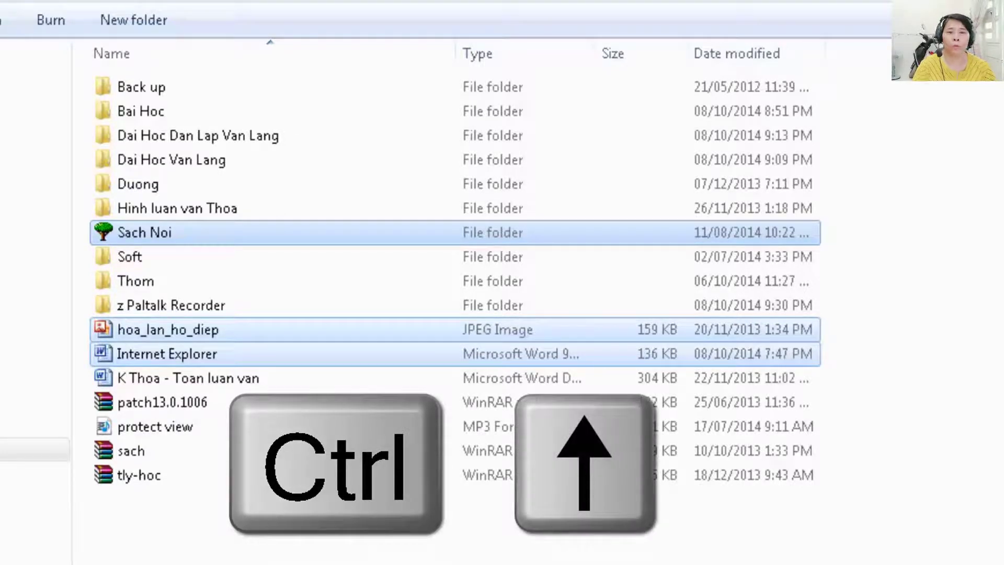
key("ctrl+Up")
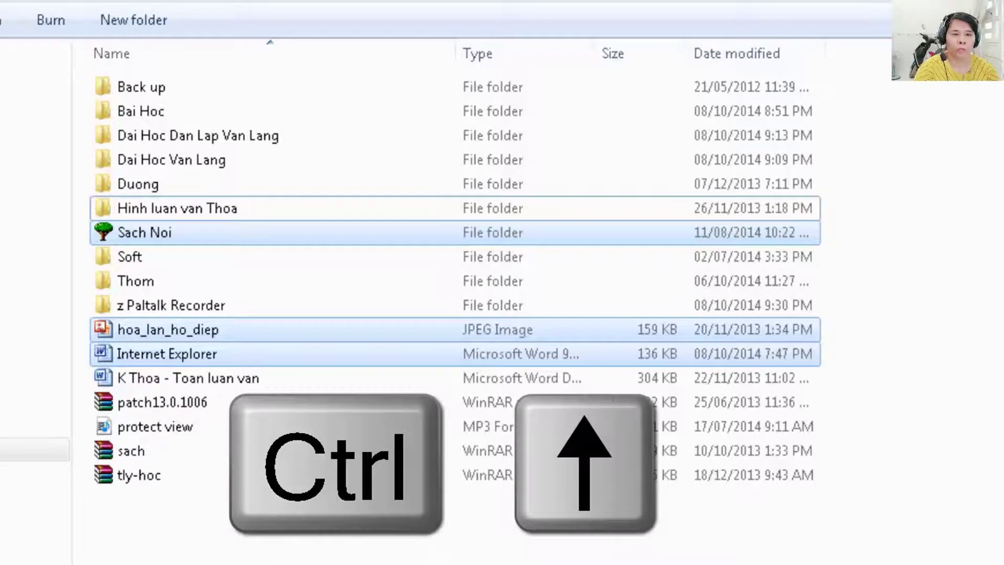
key("ctrl+Up")
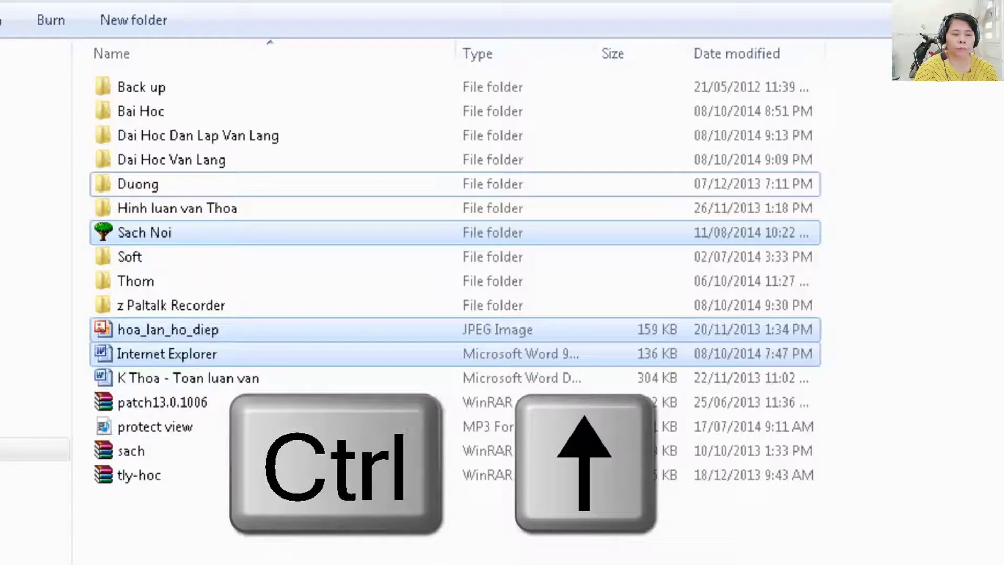
key("ctrl+Up")
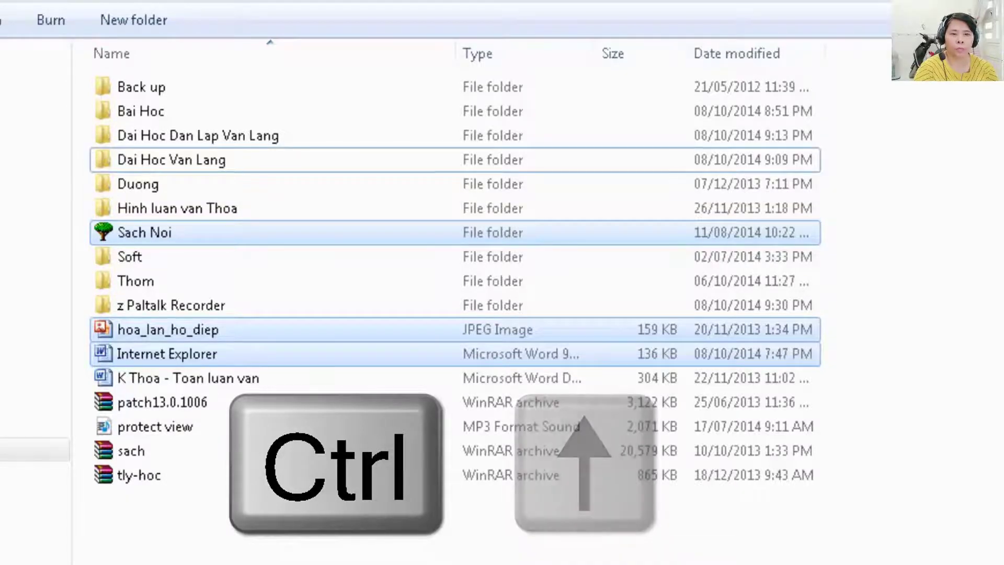
key("ctrl+space")
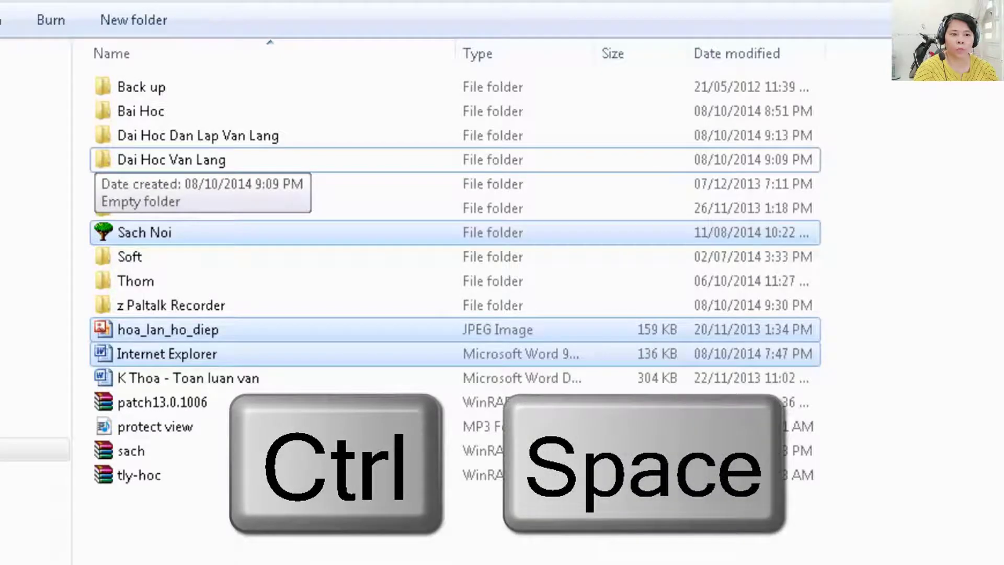
key("ctrl+space")
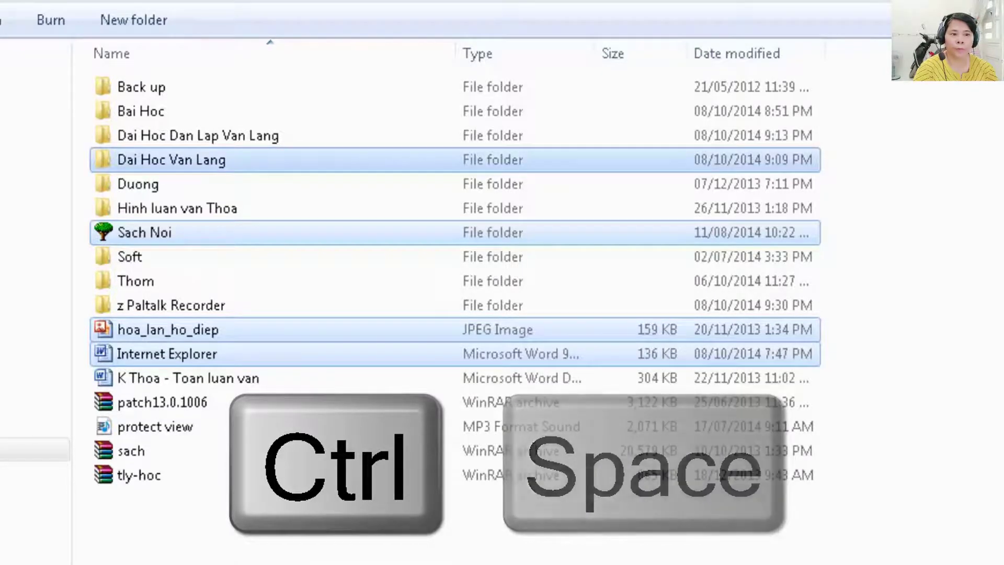
Step: Add the Dai Hoc Dan Lap Van Lang folder to the existing multiple selection
key("ctrl+Up")
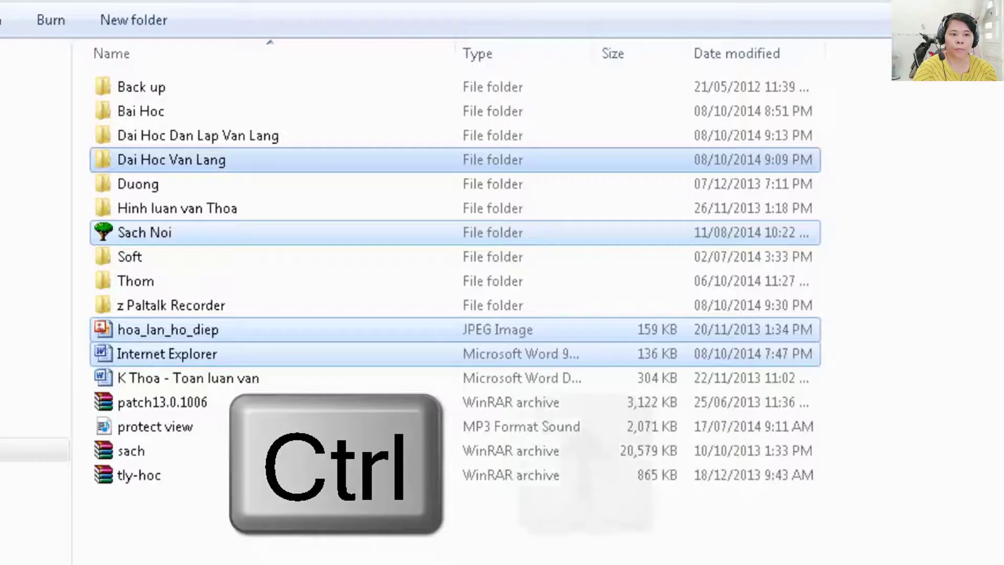
key("ctrl+Up")
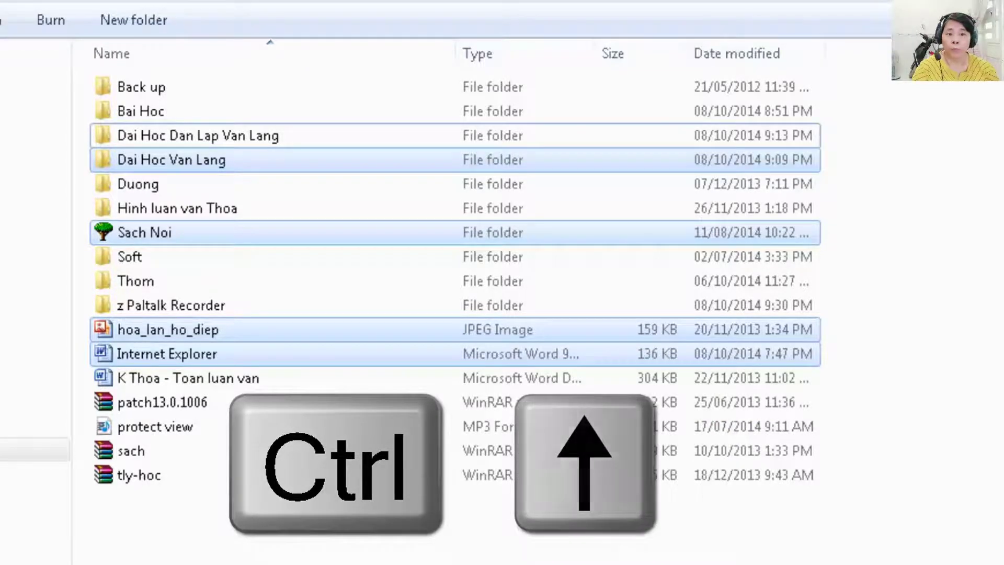
key("ctrl+space")
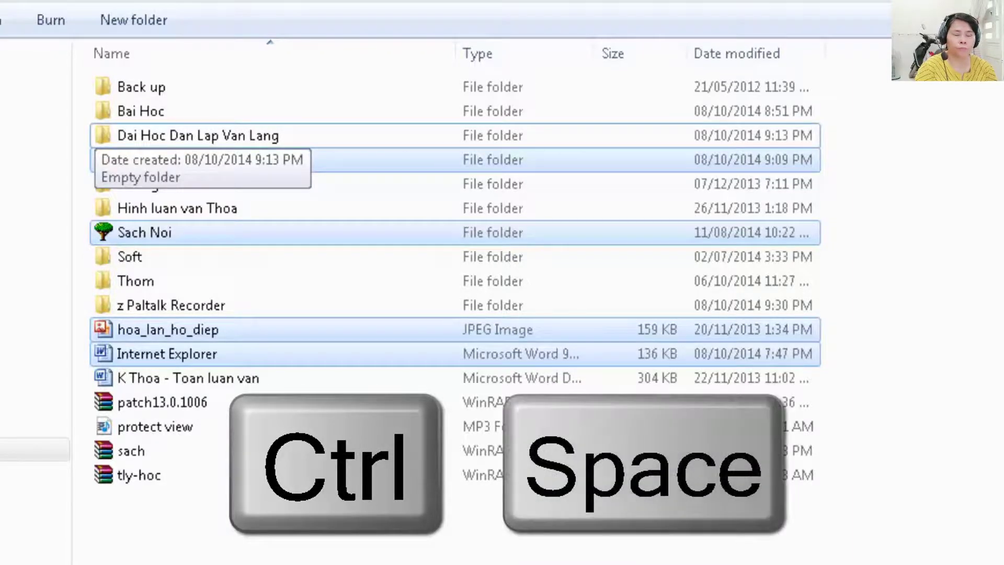
key("ctrl+space")
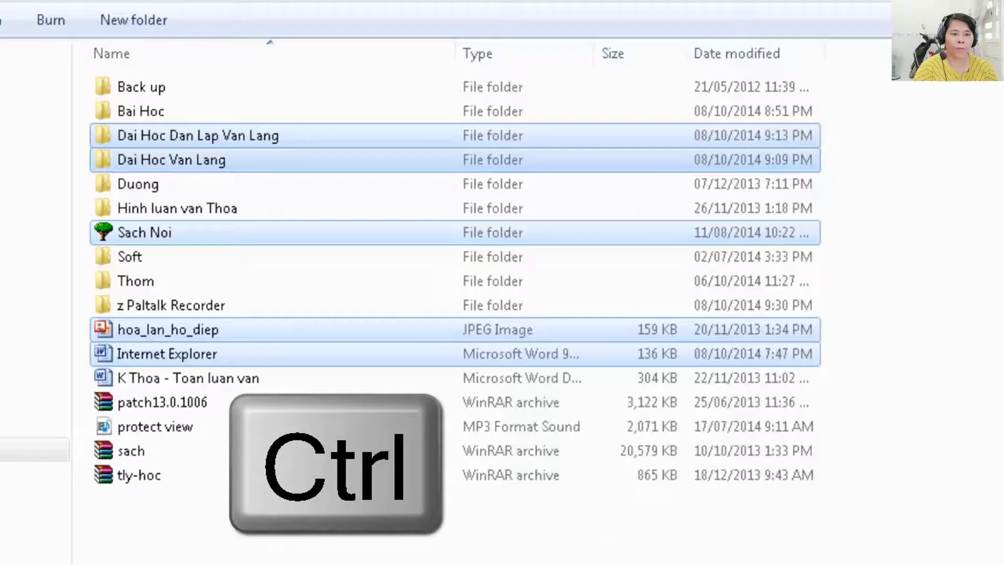
Step: Remove the Dai Hoc Van Lang and Dai Hoc Dan Lap Van Lang folders from the selection, keeping the other items selected
key("ctrl+space")
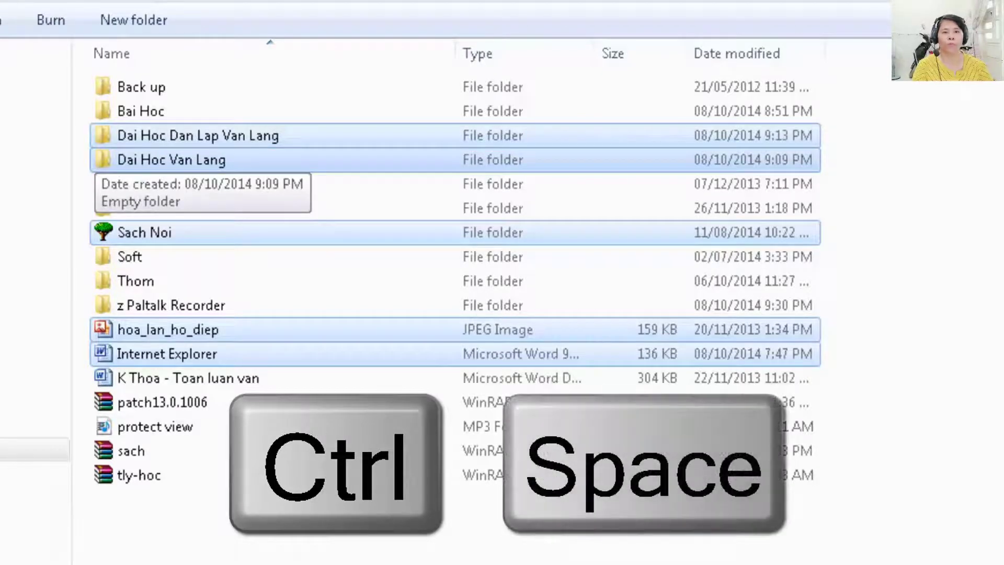
key("ctrl+space")
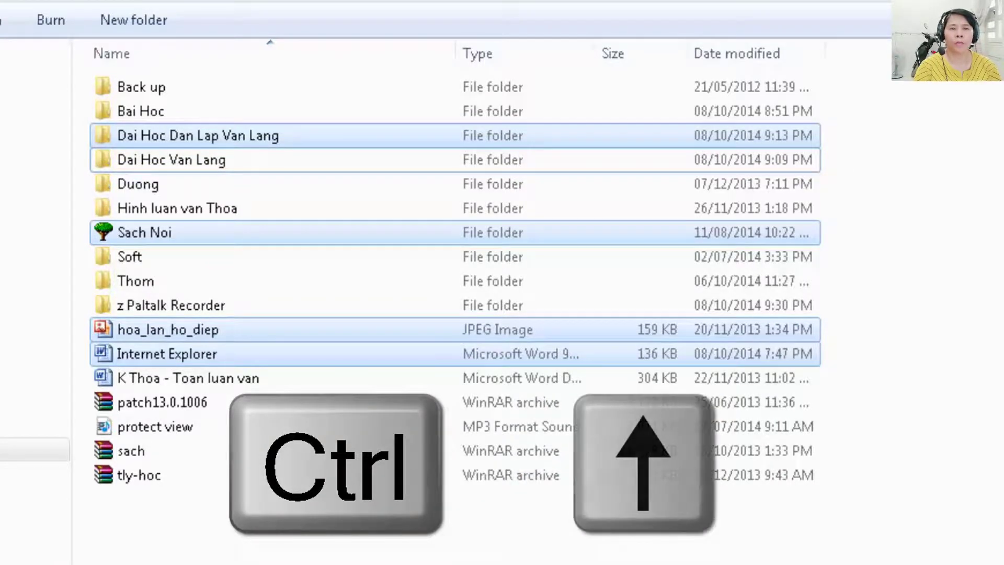
key("ctrl+Up")
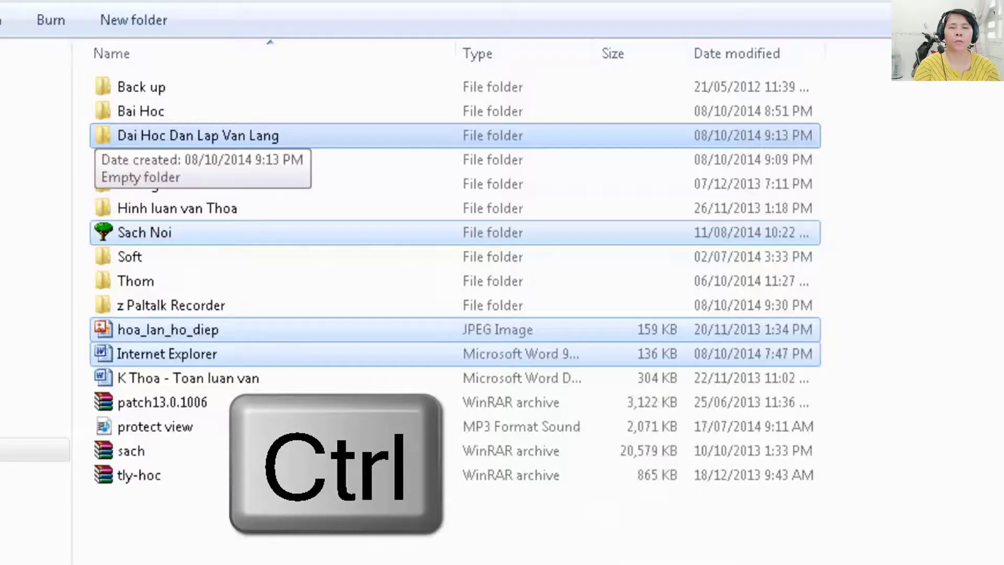
key("ctrl+space")
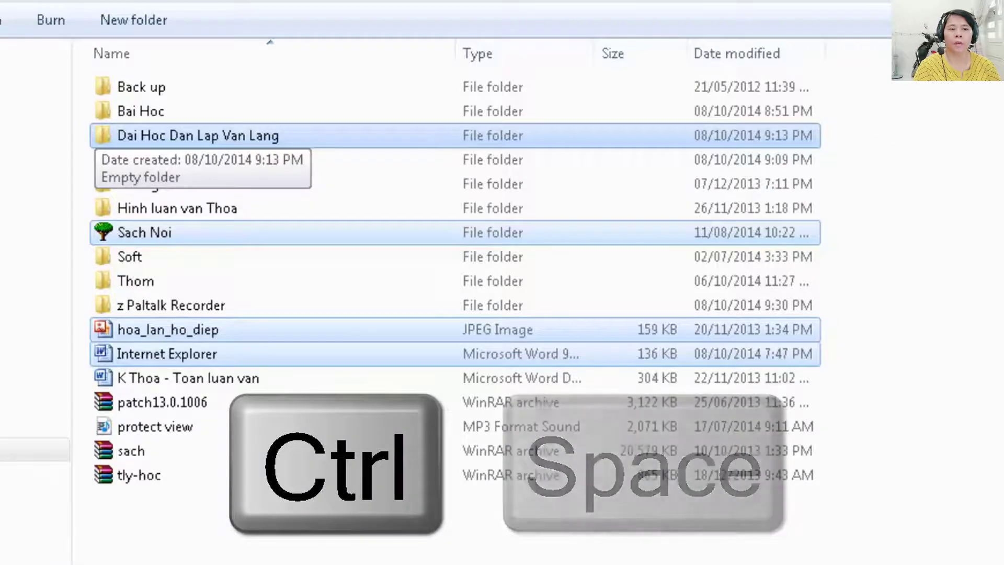
key("ctrl+space")
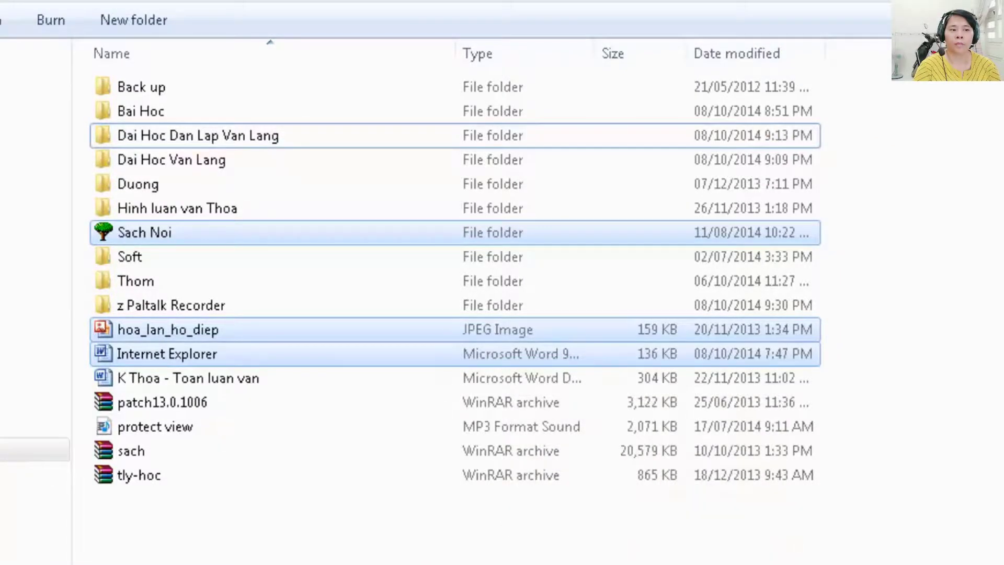
Step: Select everything from the Sach Noi folder down to the last item, tly-hoc
left_click(144, 233)
mouse_move(145, 232)
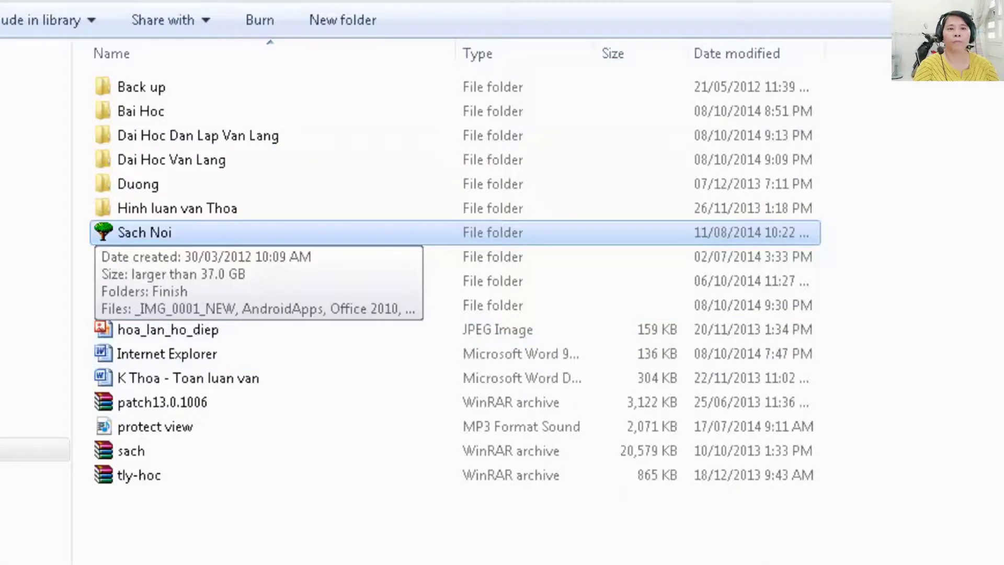
key("shift+End")
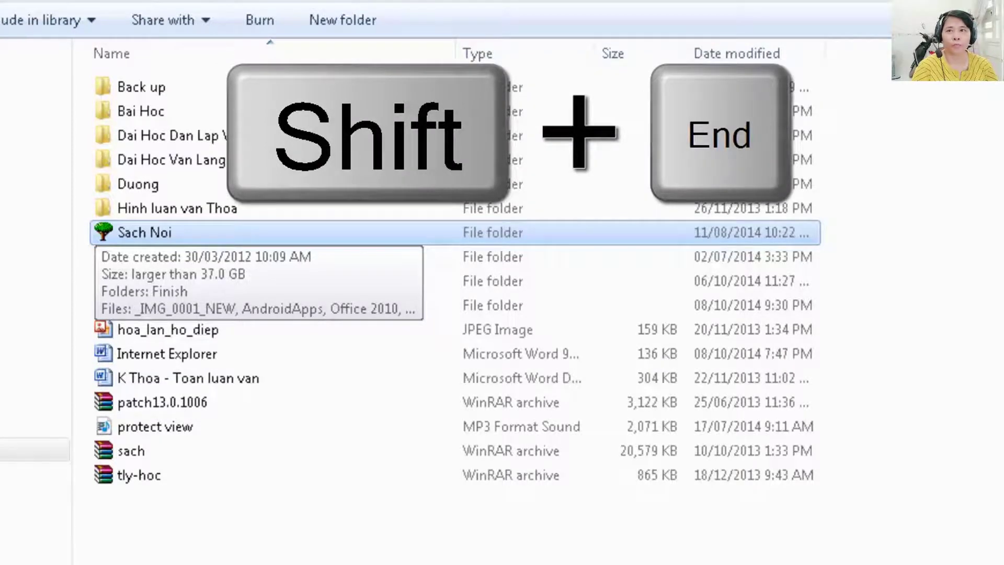
key("shift+End")
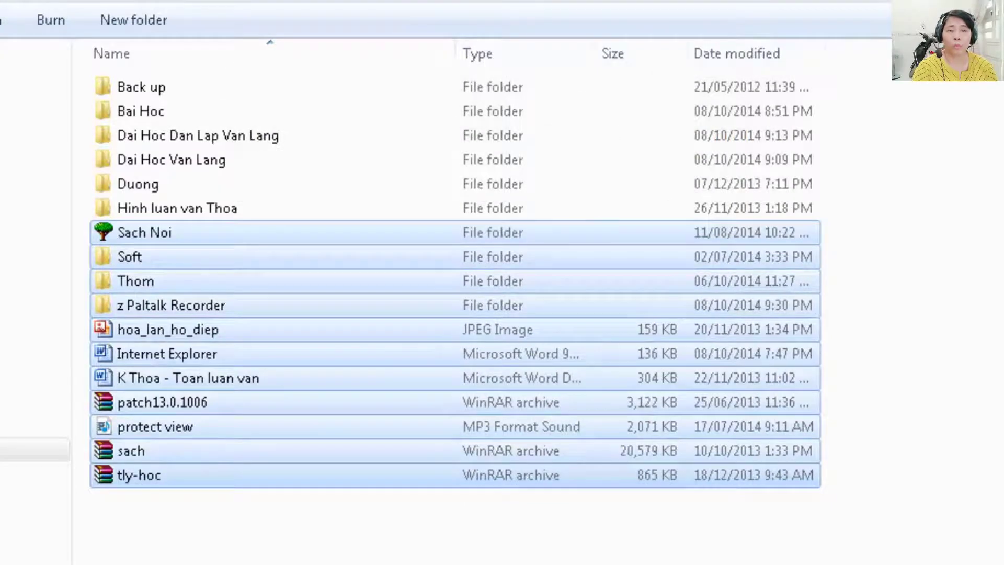
Step: Select the range from Sach Noi up to the Back up folder, and after that all items on the drive
left_click(145, 233)
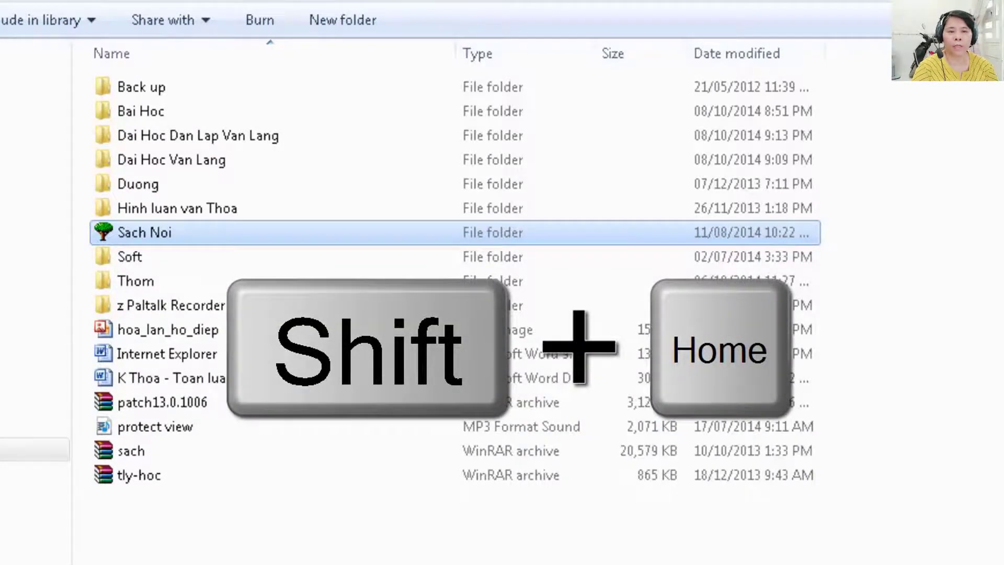
key("shift+Home")
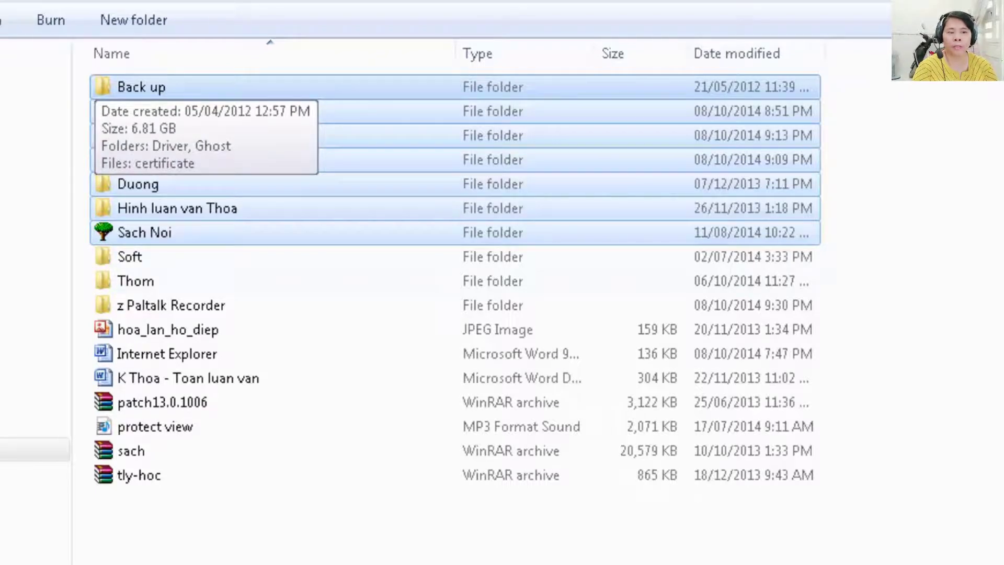
left_click(145, 233)
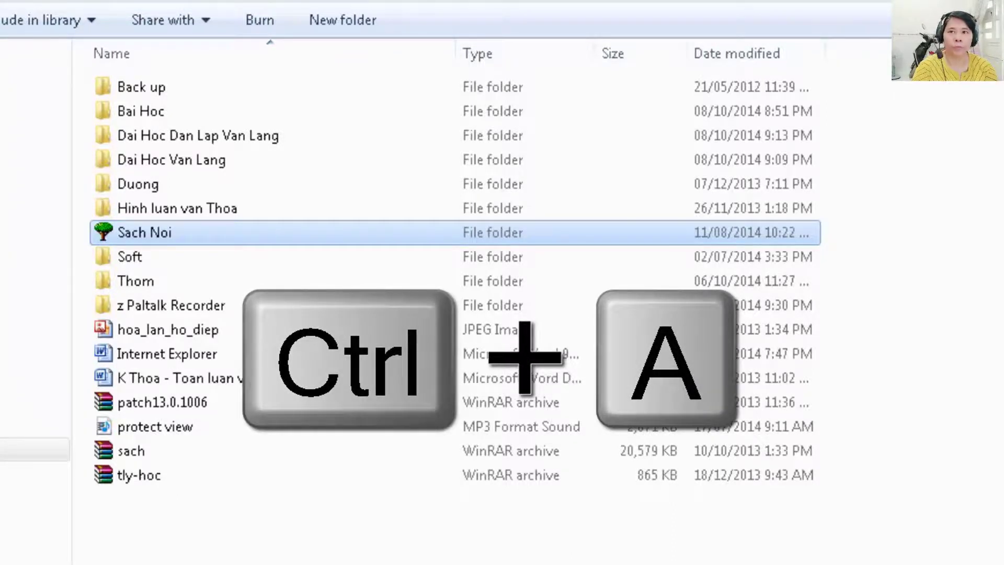
key("ctrl+a")
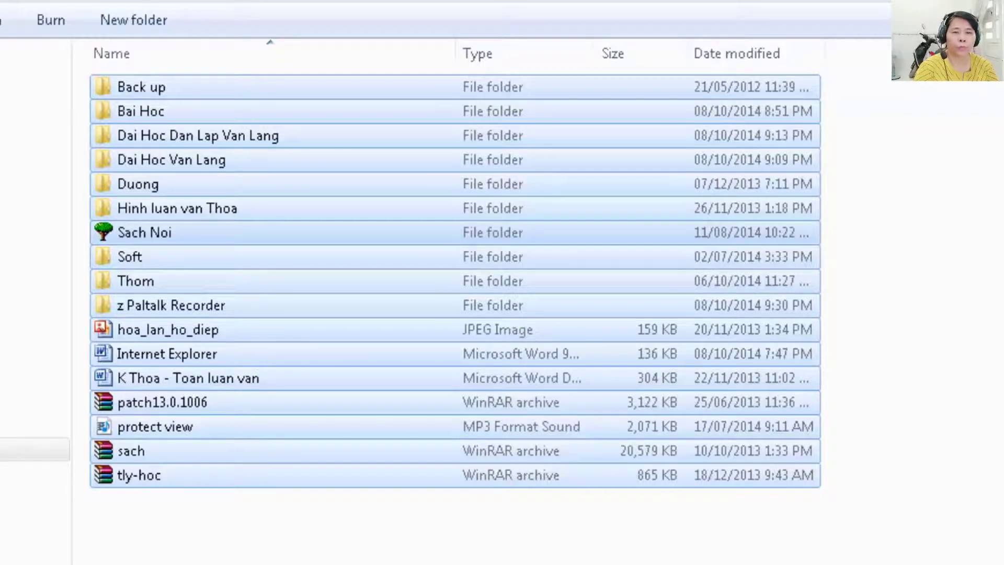
Step: Select only the Internet Explorer document and cut it to the clipboard
left_click(166, 353)
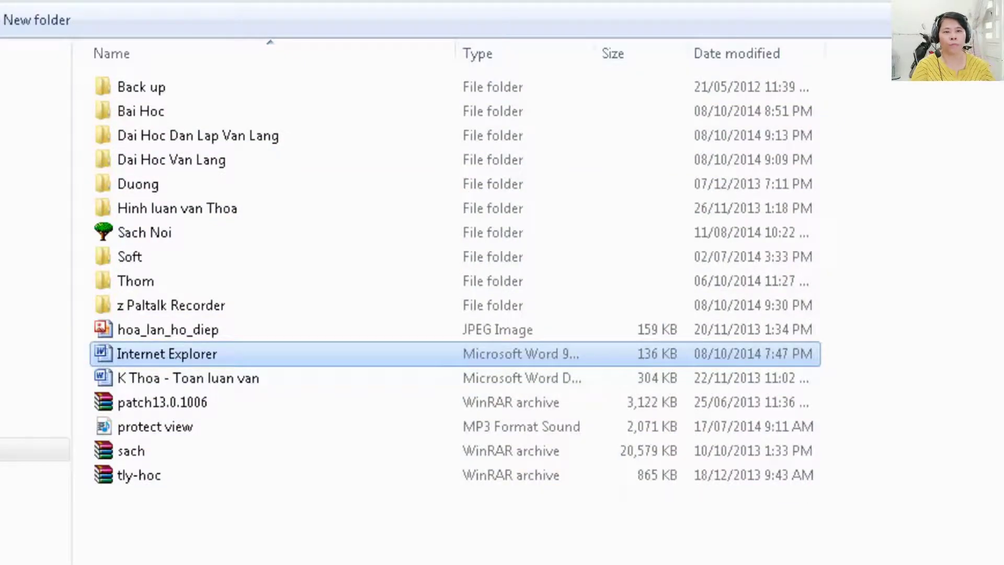
key("ctrl+c")
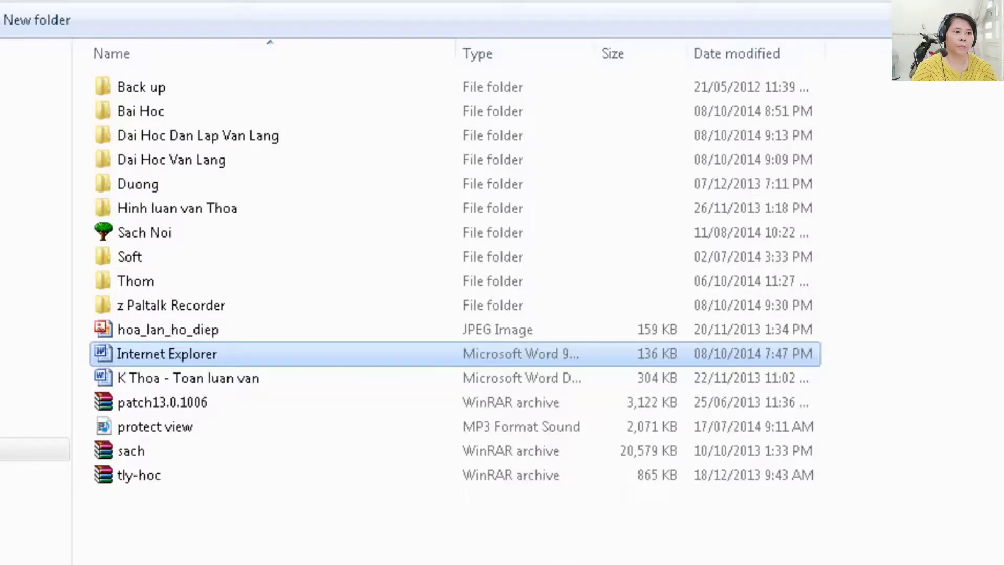
key("ctrl+x")
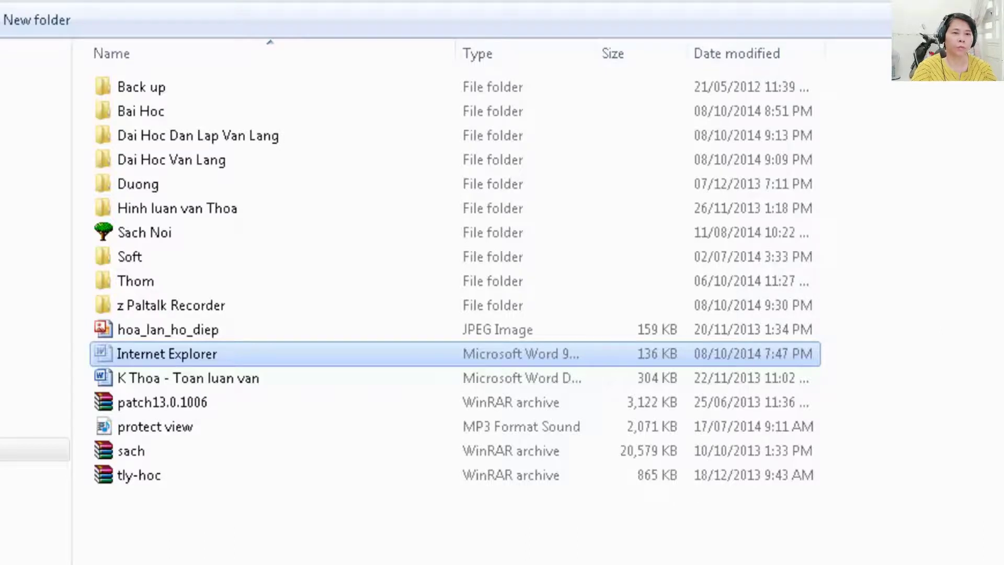
Step: Paste the cut Internet Explorer document into the Dai Hoc Dan Lap Van Lang folder and return to the parent folder
key("d")
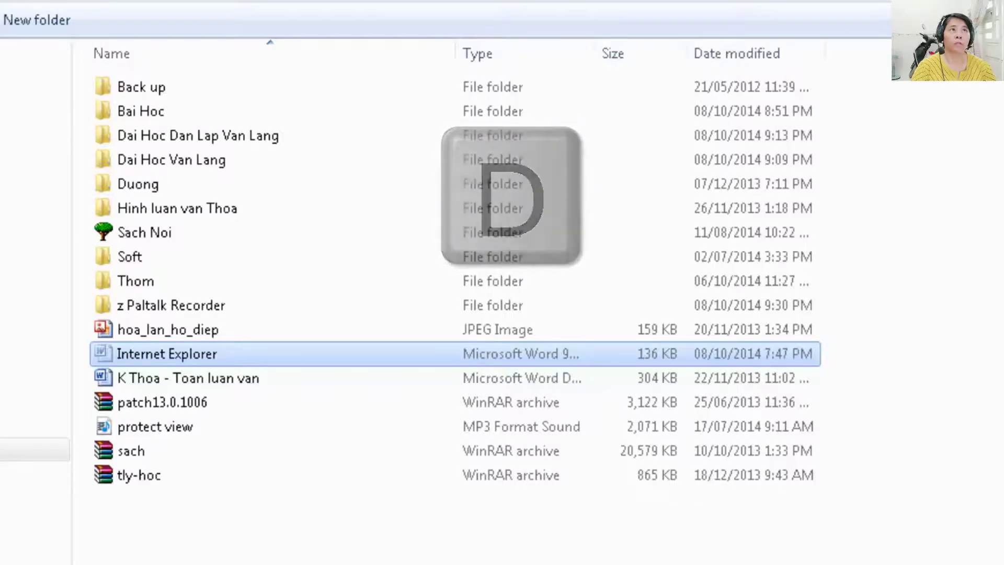
key("d")
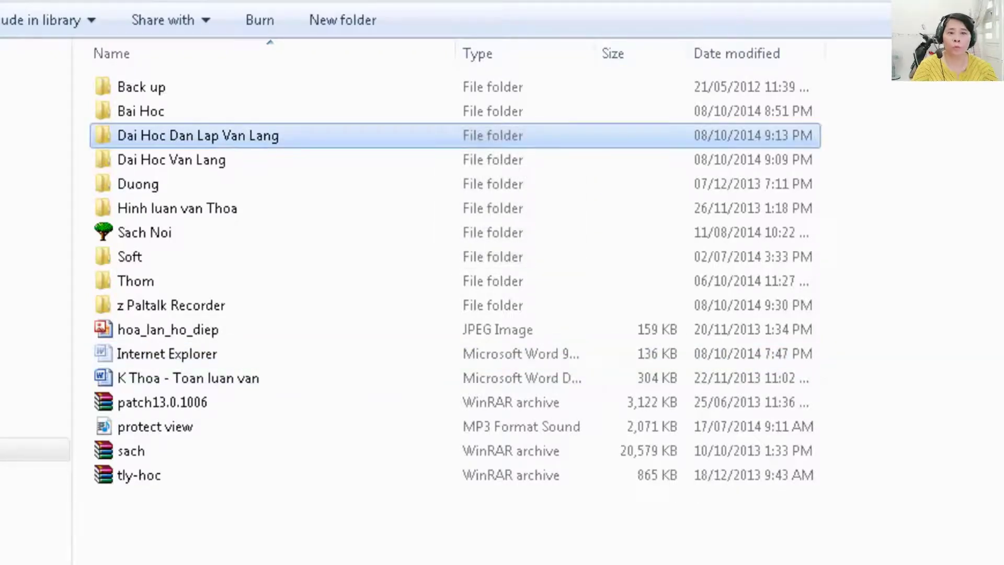
key("Return")
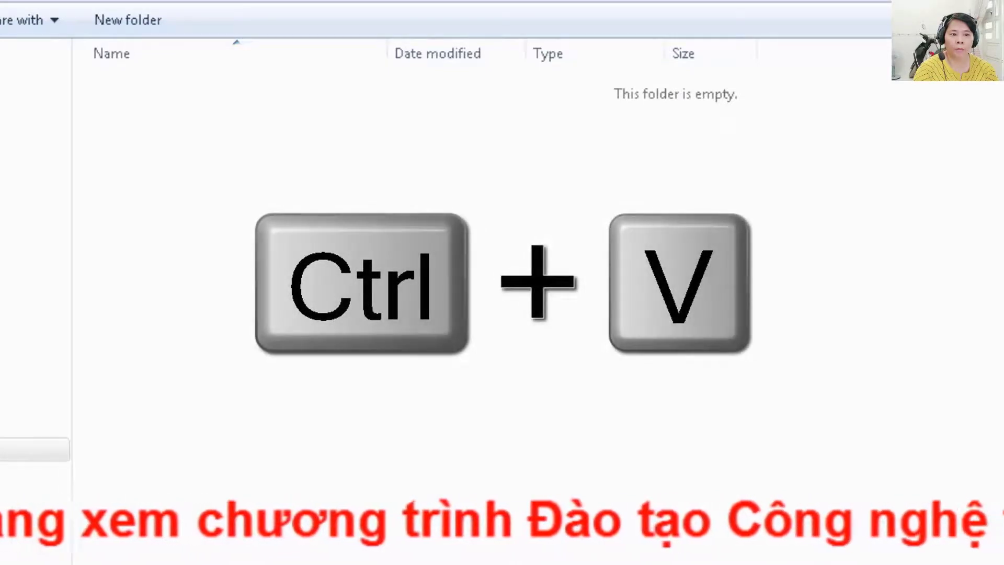
key("ctrl+v")
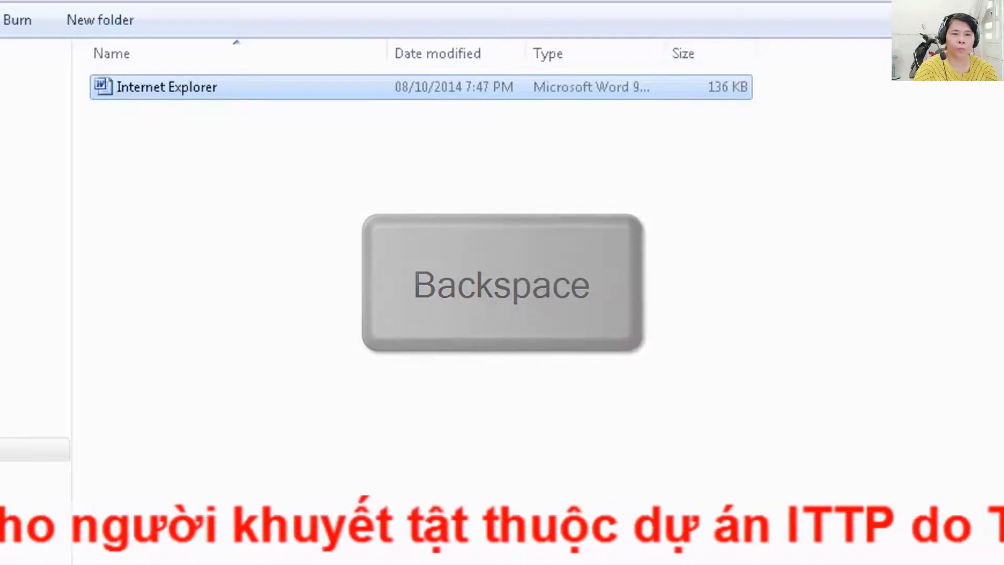
key("BackSpace")
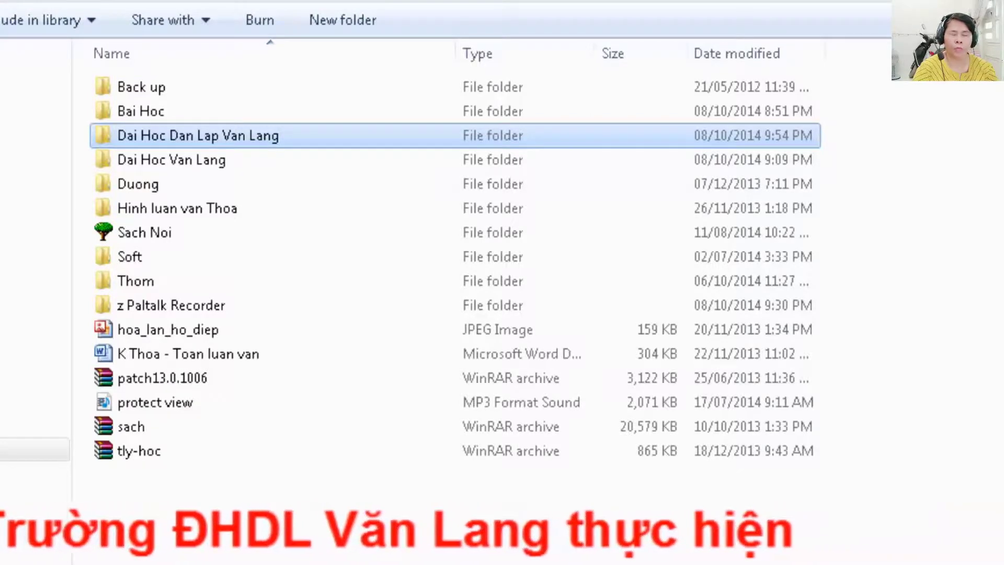
key("i")
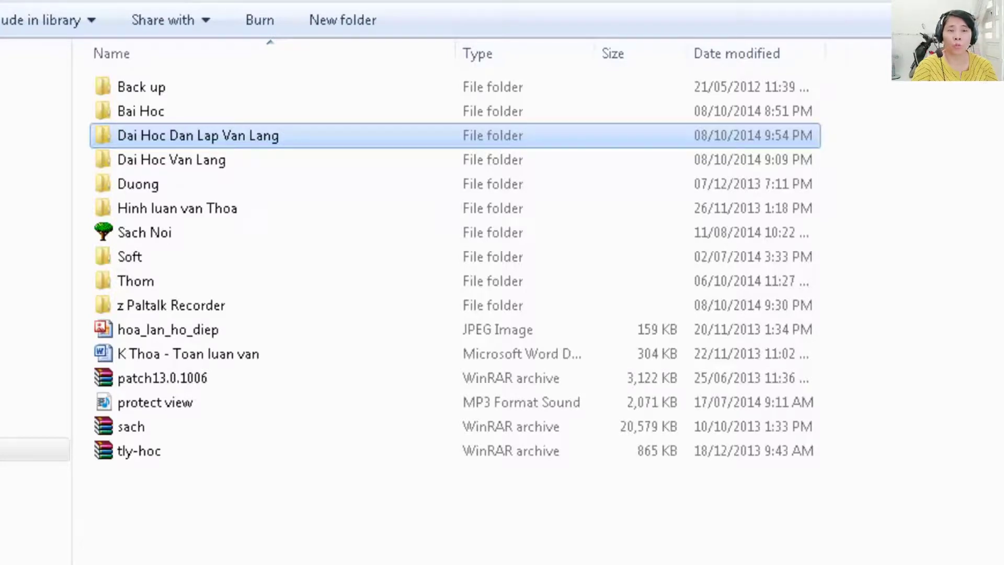
Step: Move the Dai Hoc Van Lang folder into Dai Hoc Dan Lap Van Lang by cutting and pasting, and return to the parent folder
left_click(172, 159)
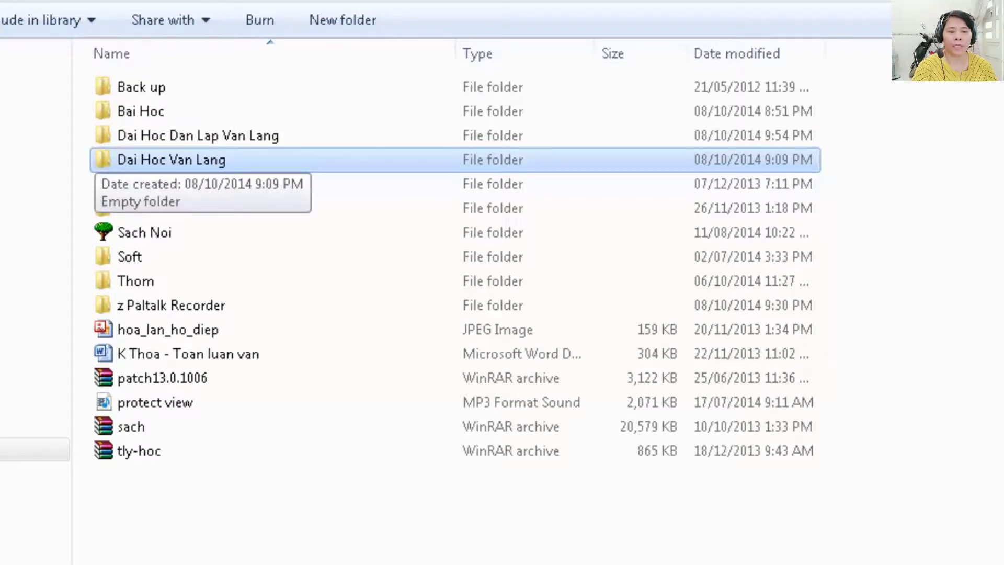
key("ctrl+x")
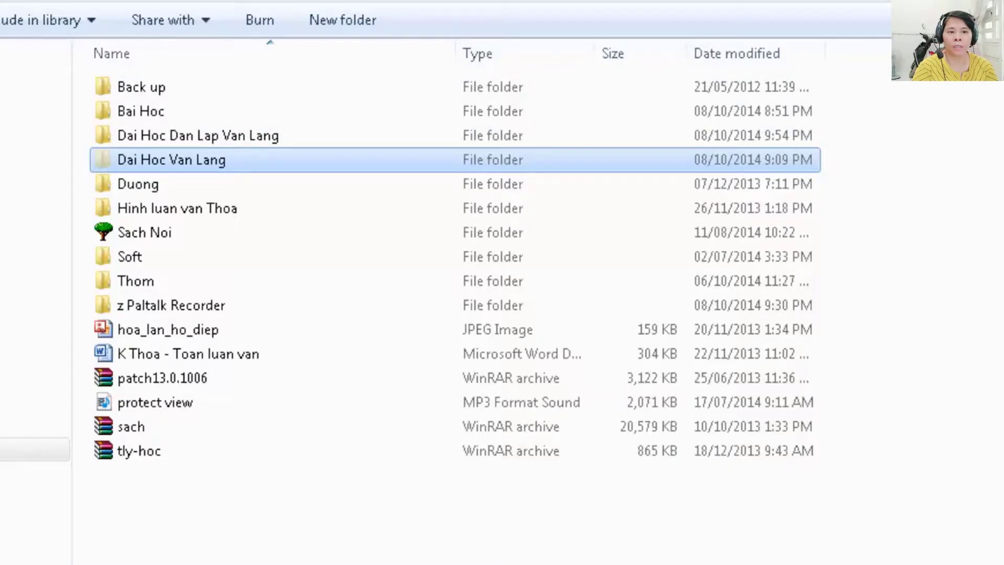
left_click(197, 136)
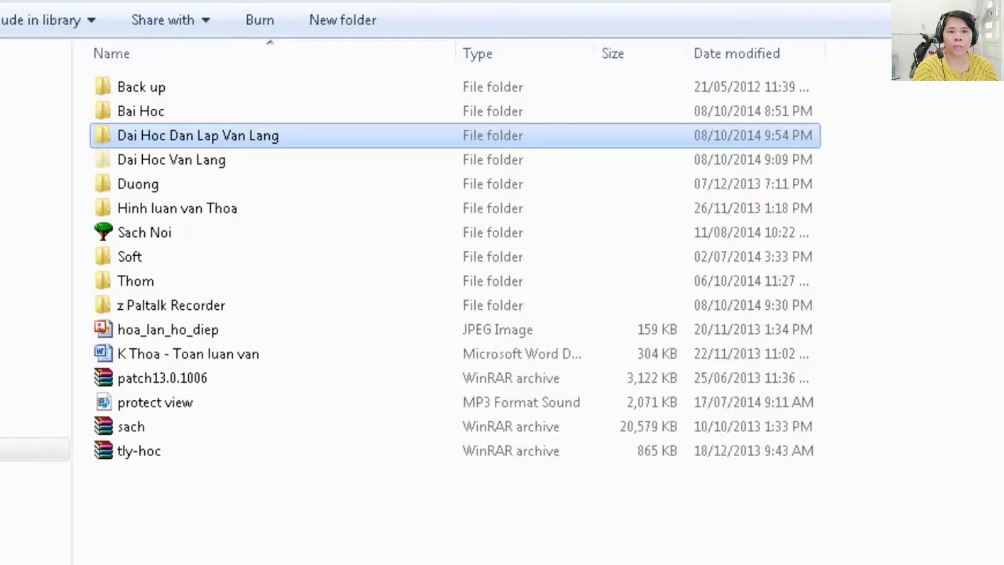
key("Return")
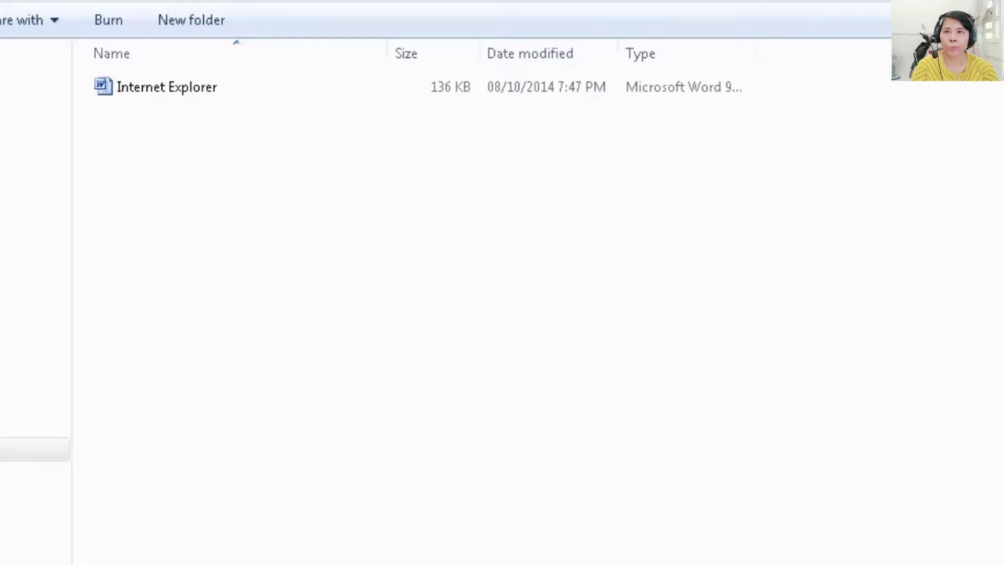
key("ctrl+v")
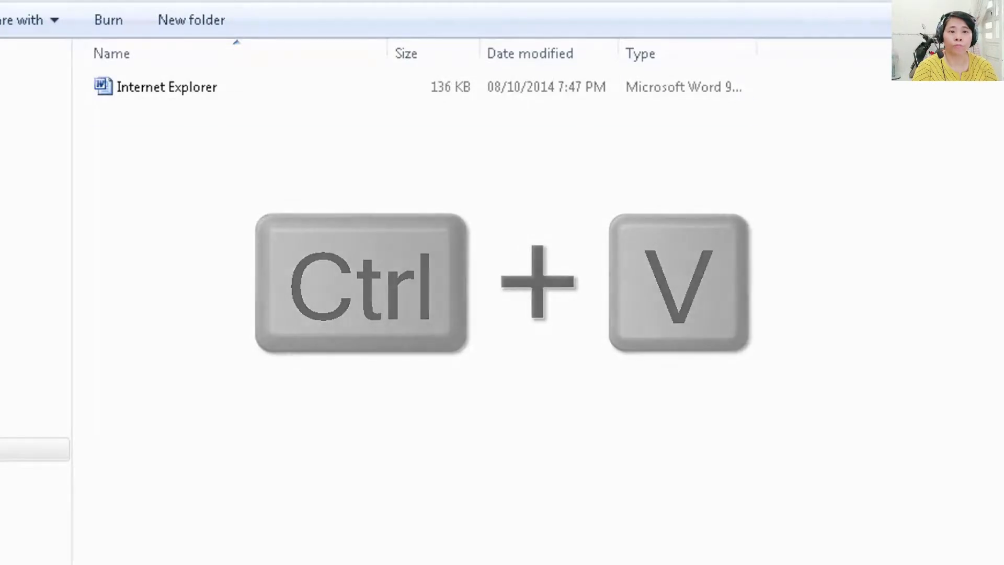
key("ctrl+v")
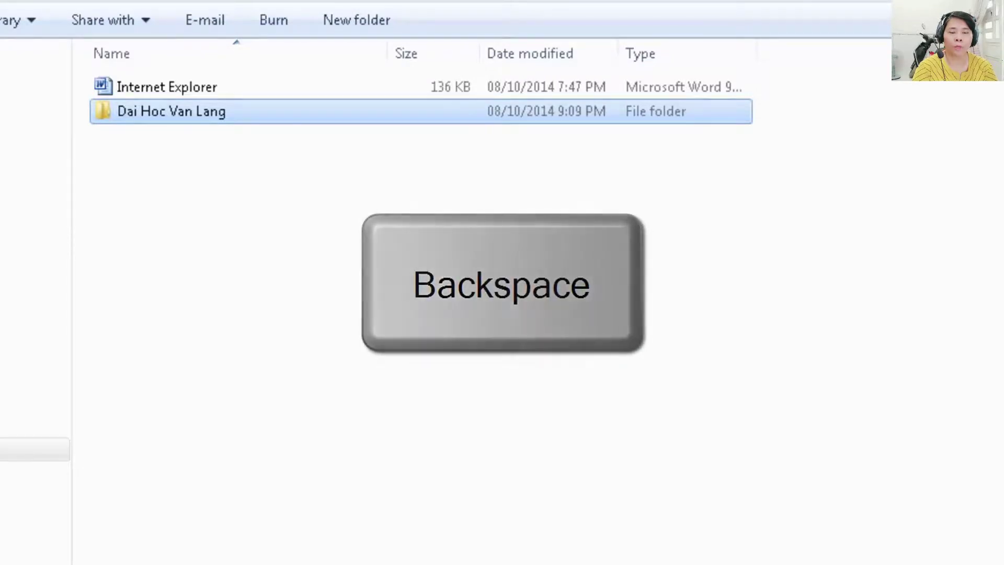
key("BackSpace")
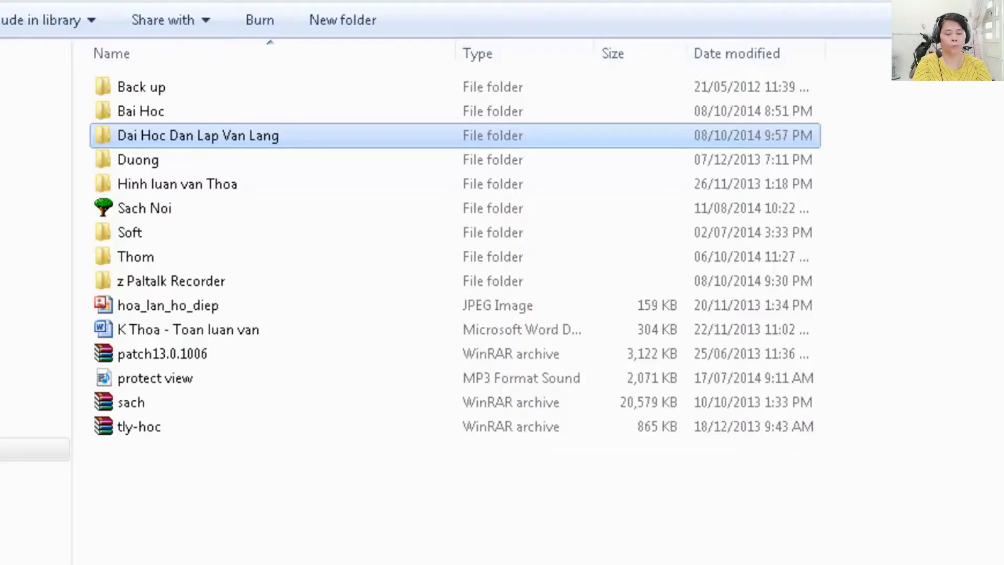
Step: Open the Dai Hoc Dan Lap Van Lang folder and select the Internet Explorer document inside it
key("Return")
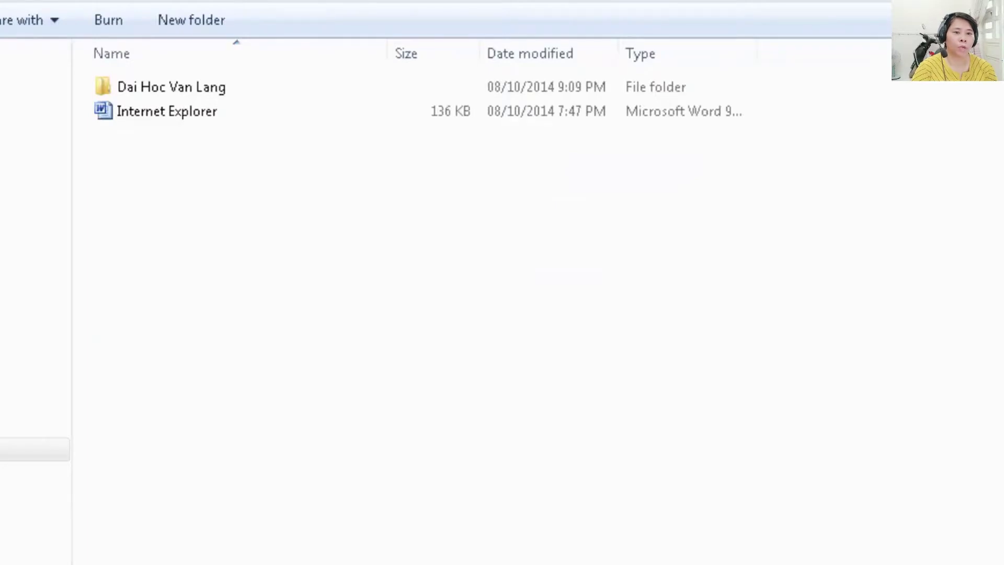
key("Down")
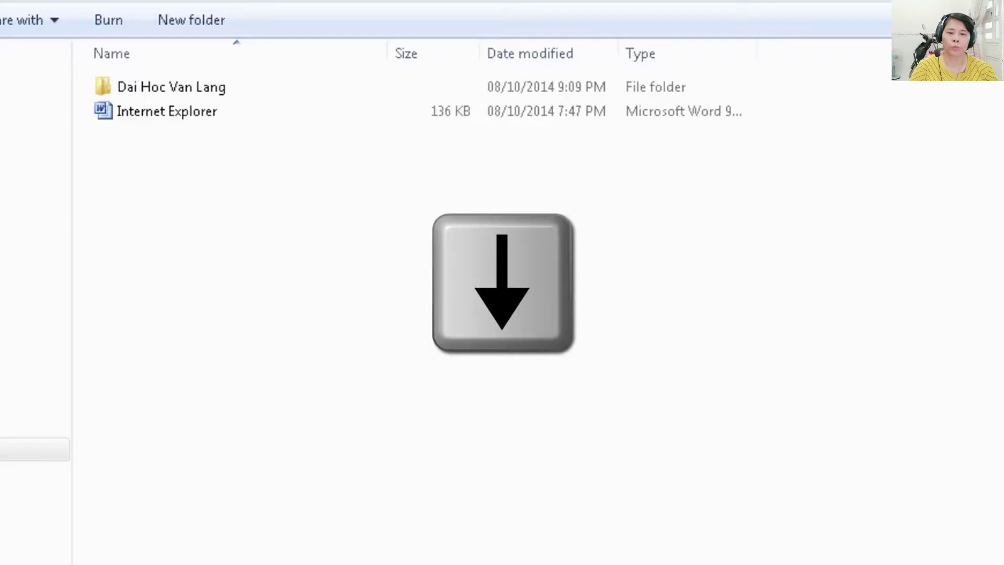
key("Down")
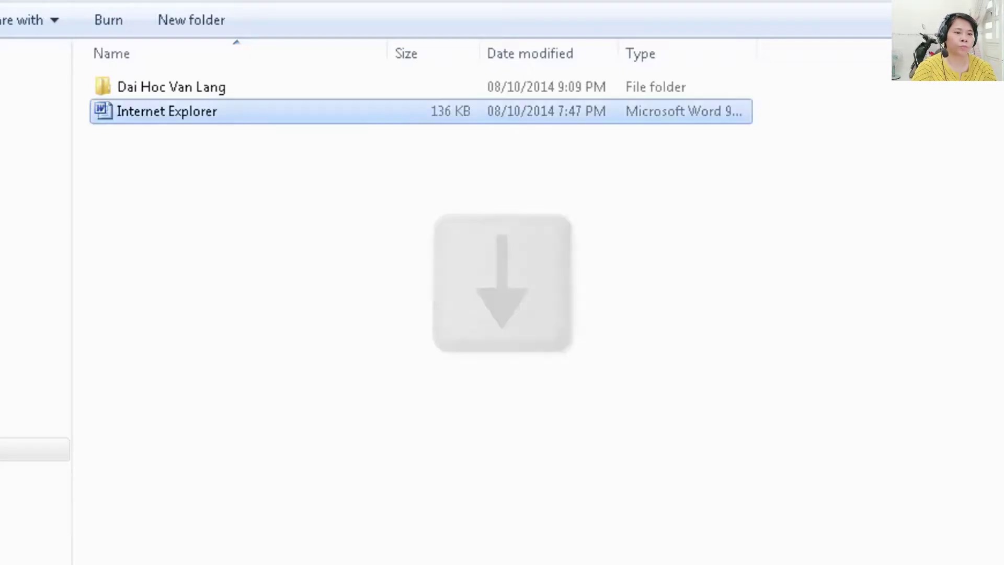
Step: Copy the Internet Explorer document from Dai Hoc Dan Lap Van Lang, go to the address d: and paste it in the drive's root
key("ctrl+c")
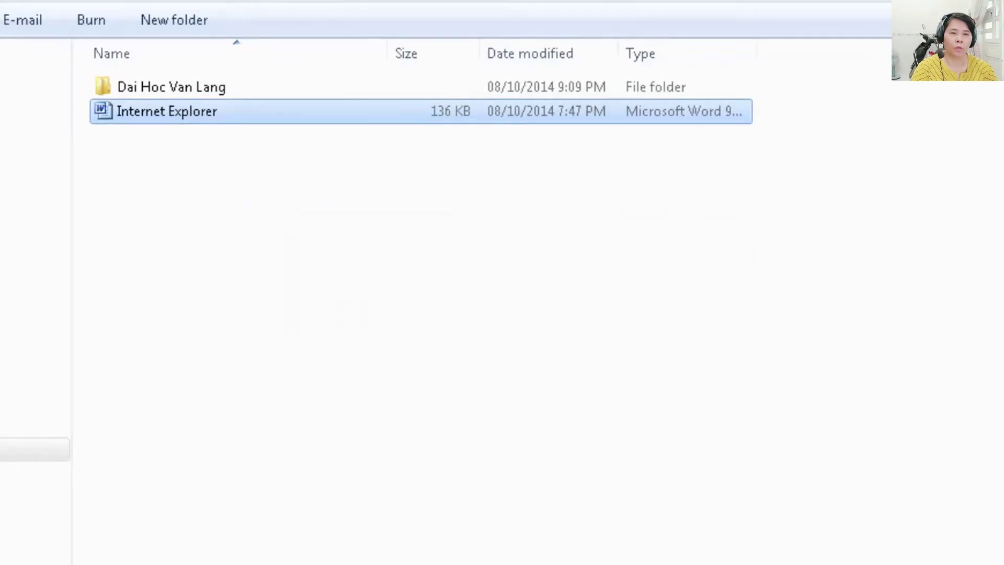
key("BackSpace")
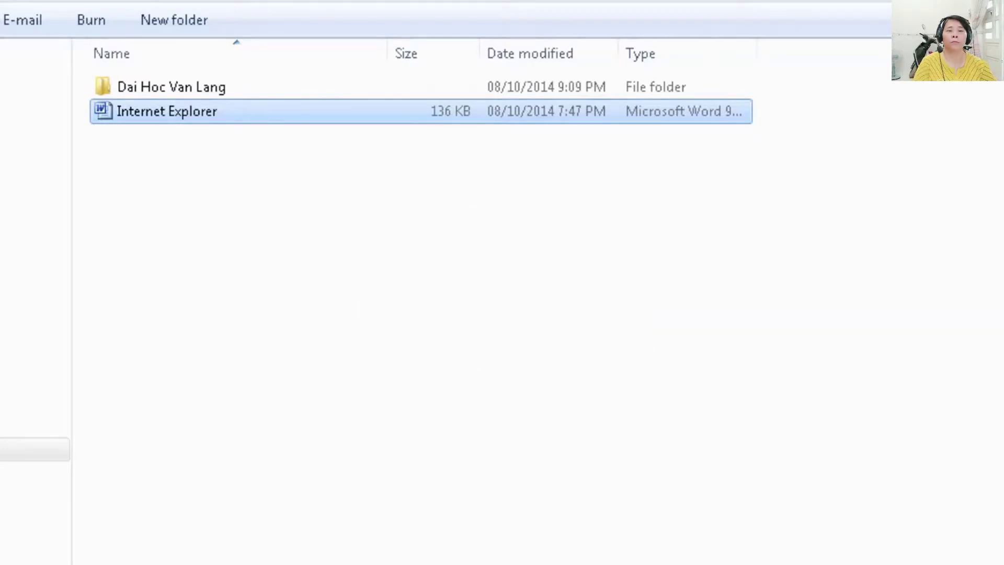
key("alt+d")
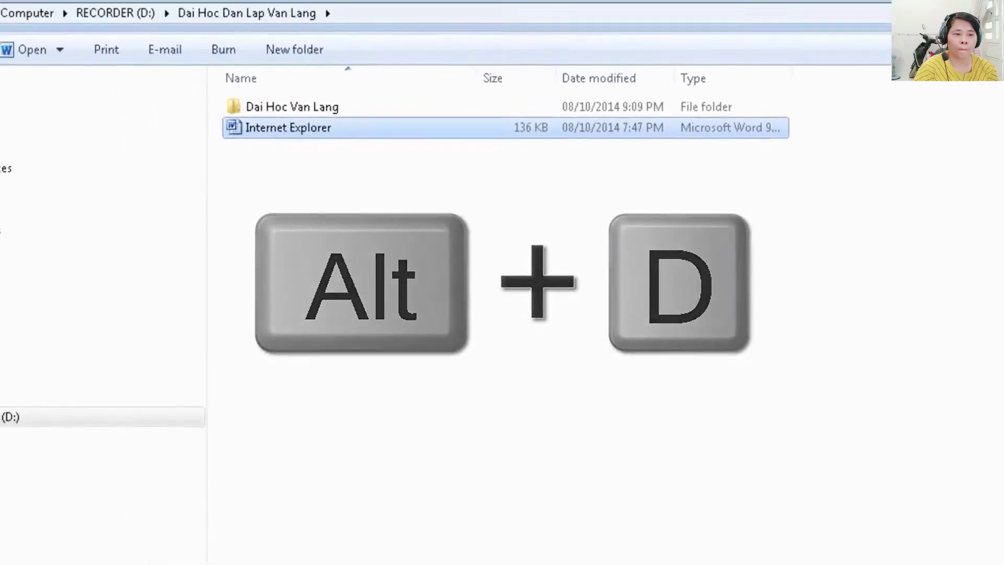
key("alt+d")
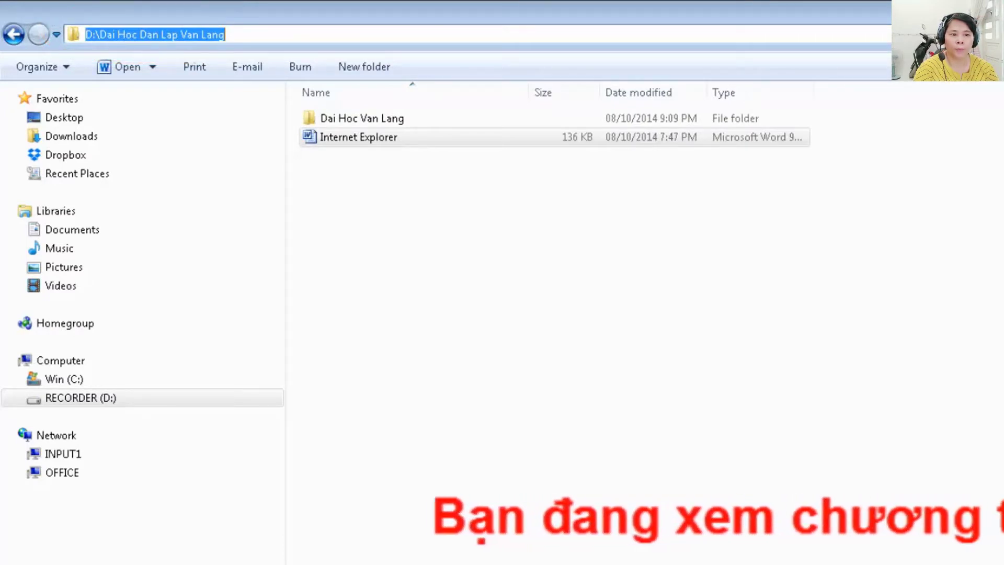
type("d")
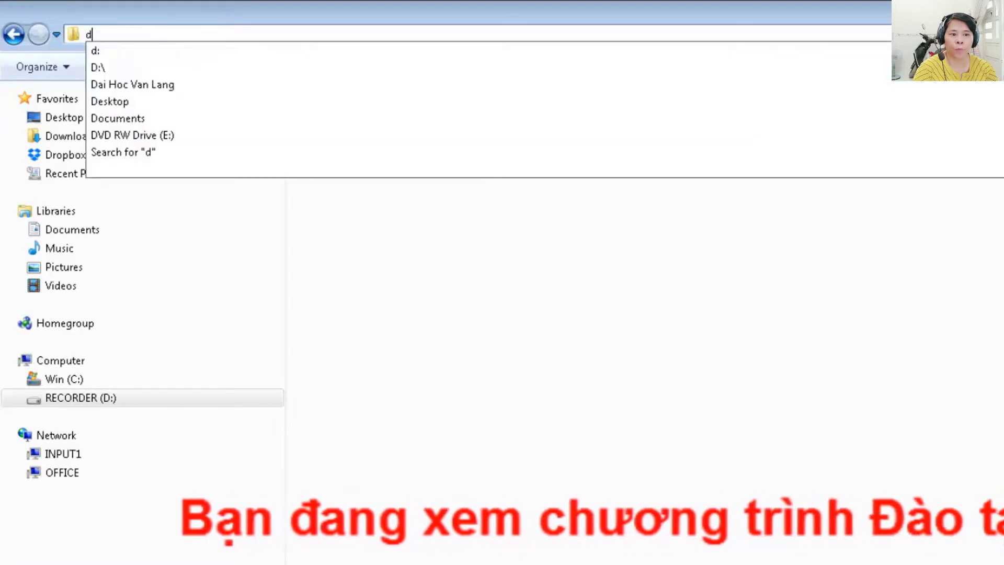
type(":")
key("Return")
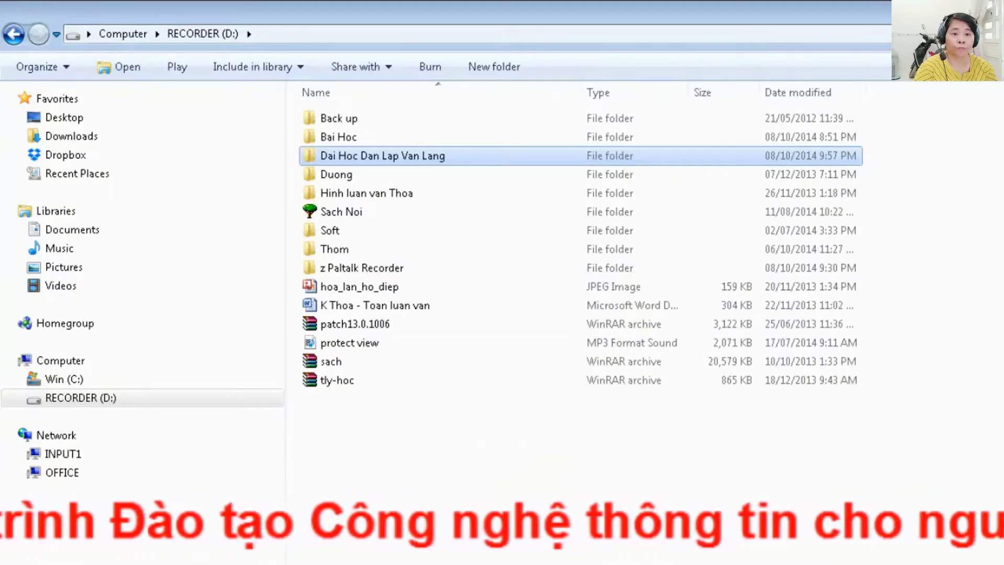
key("ctrl+v")
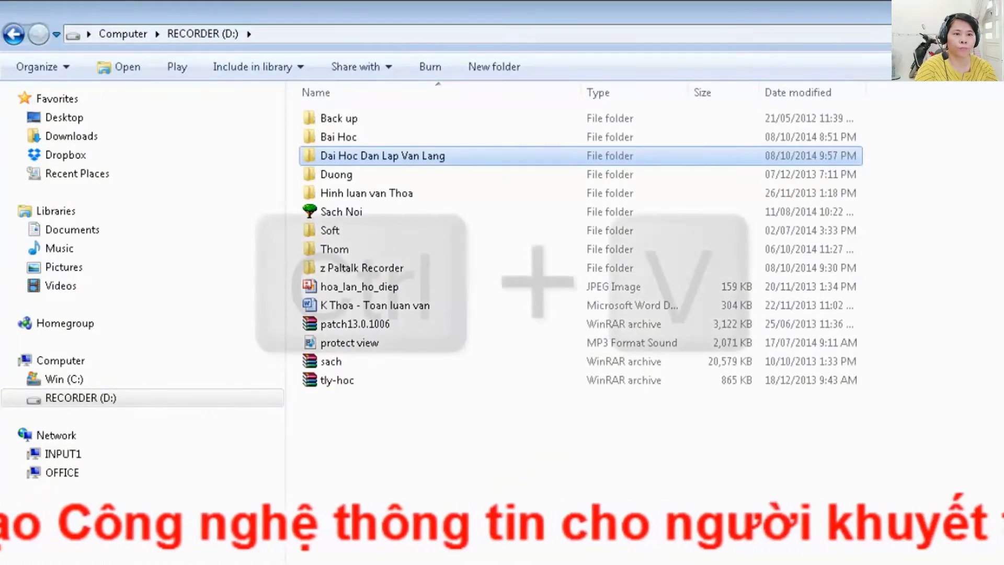